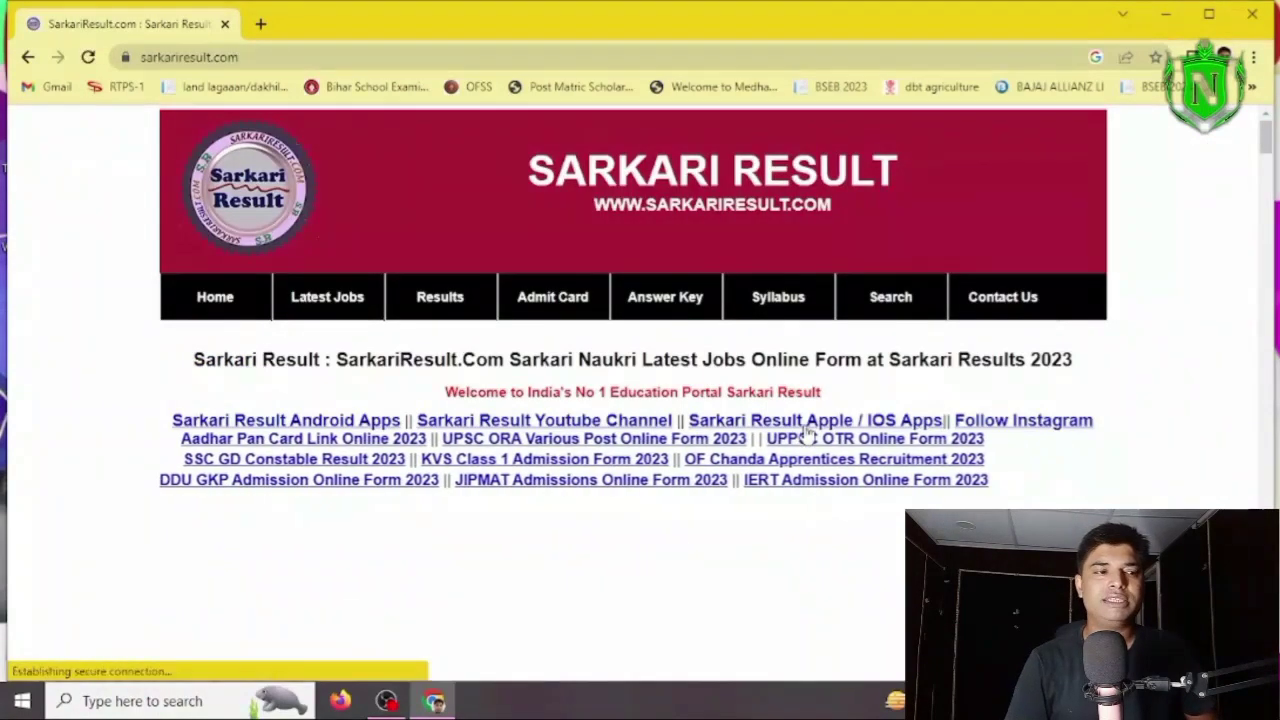
# - Scroll down the SarkariResult home page
pyautogui.scroll(-4, 808, 430)
# - Open the 'Bihar ITI CAT Admission Online Form 2023' post from the Admission section
pyautogui.scroll(-12, 808, 432)
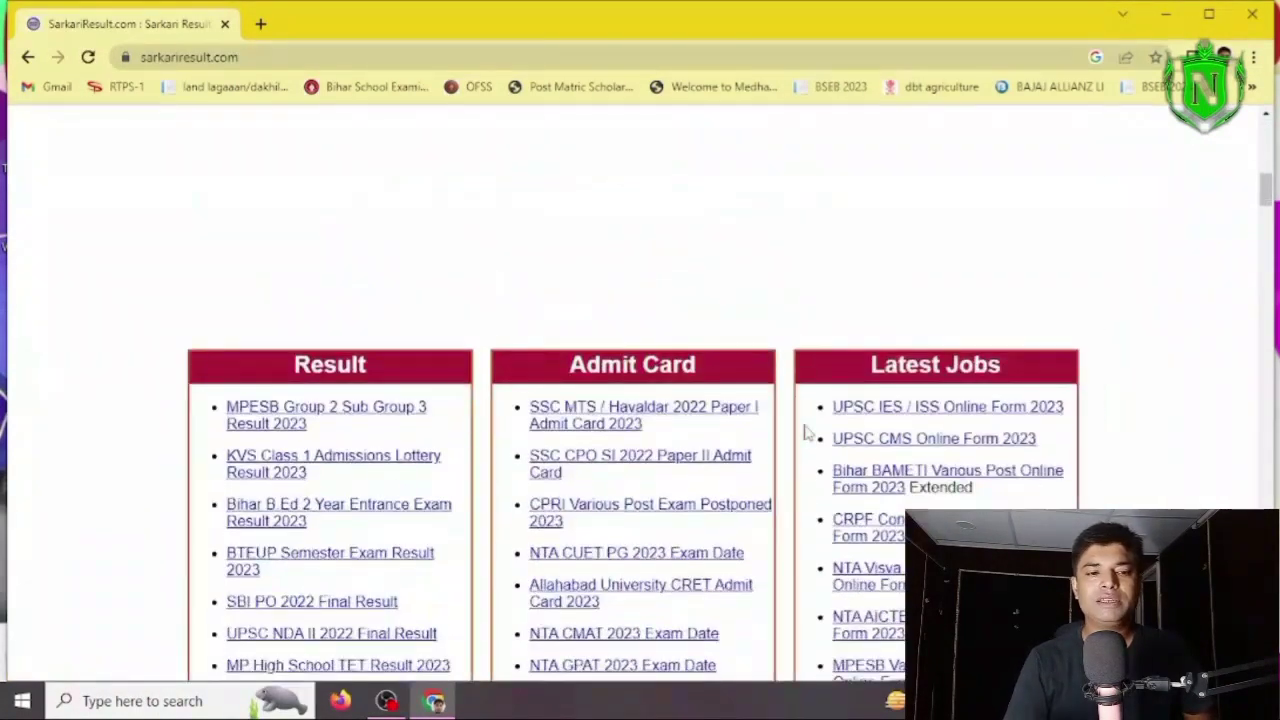
pyautogui.scroll(-7, 808, 432)
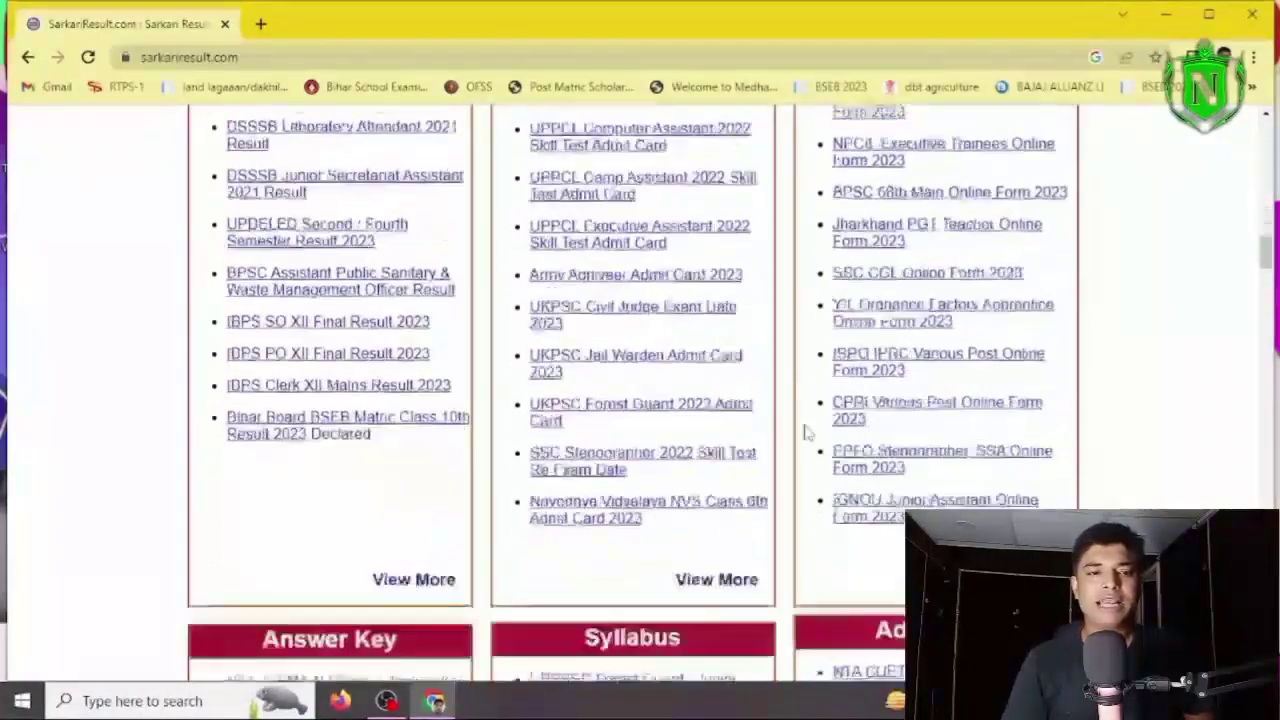
pyautogui.scroll(-1, 808, 432)
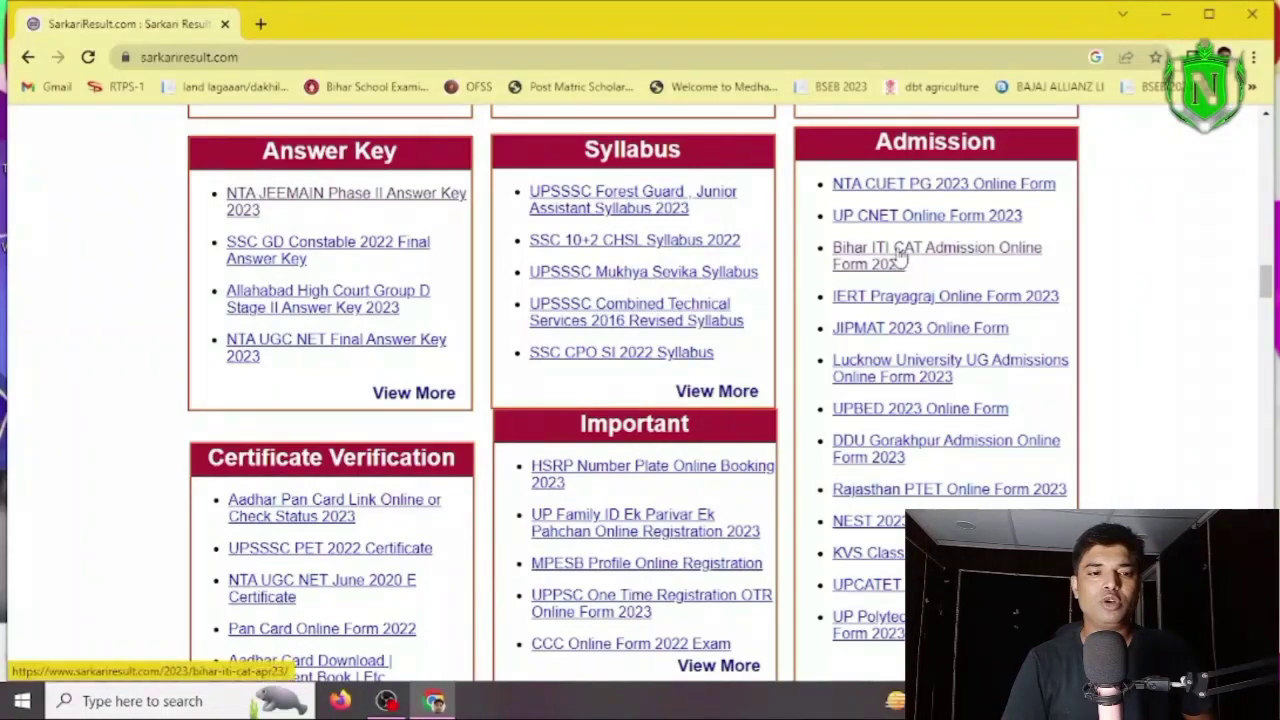
pyautogui.click(938, 257)
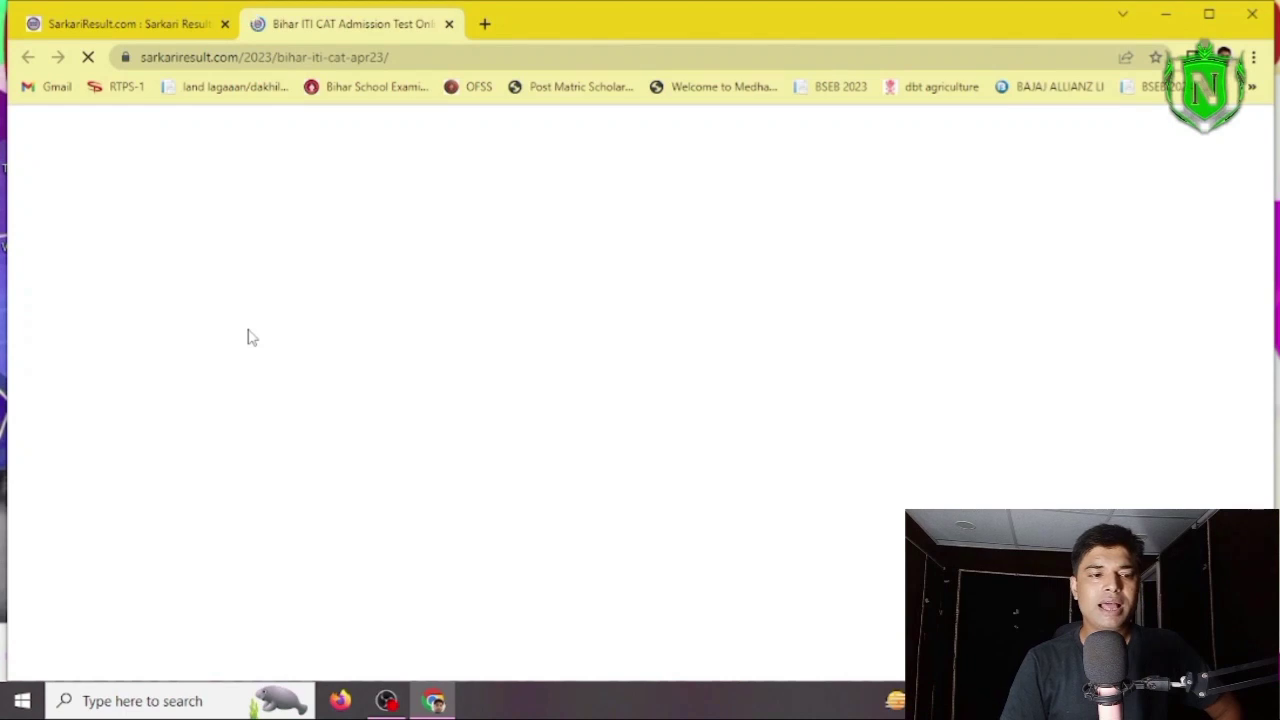
# - Scroll the post down to its Important Links table showing Apply Online
pyautogui.scroll(-1, 578, 447)
pyautogui.scroll(-7, 578, 447)
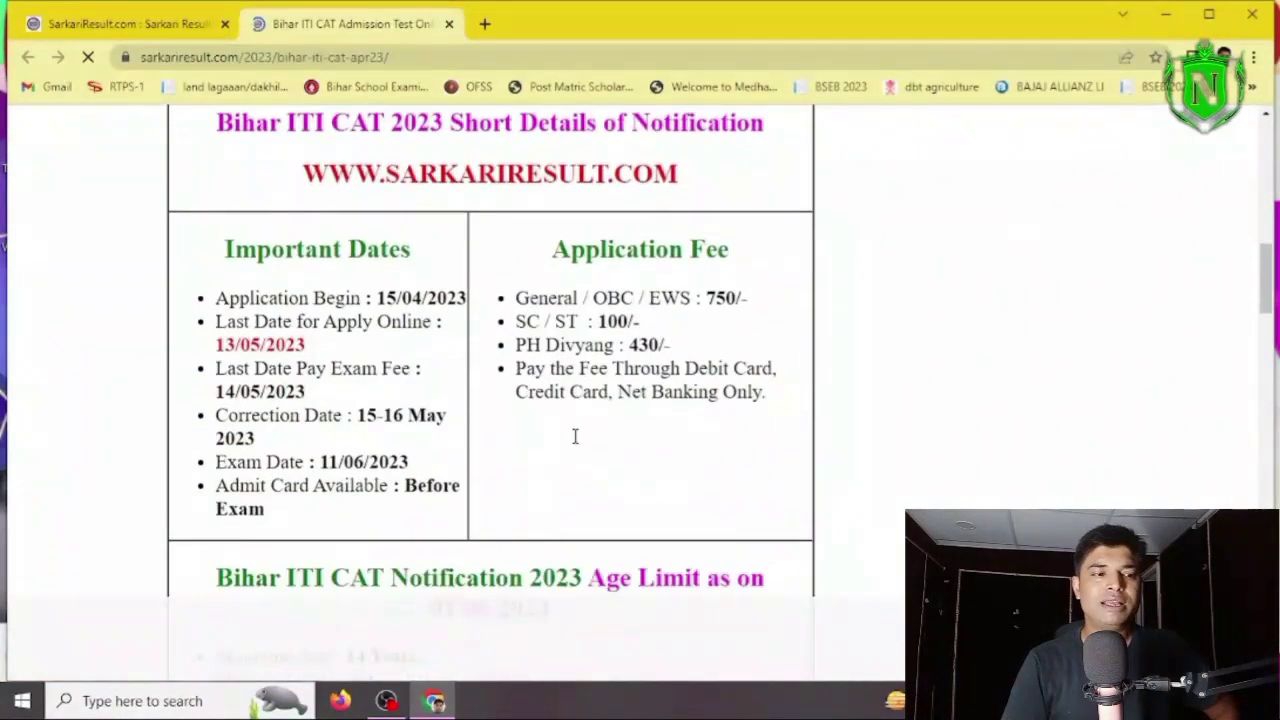
pyautogui.scroll(-3, 575, 436)
pyautogui.scroll(3, 432, 381)
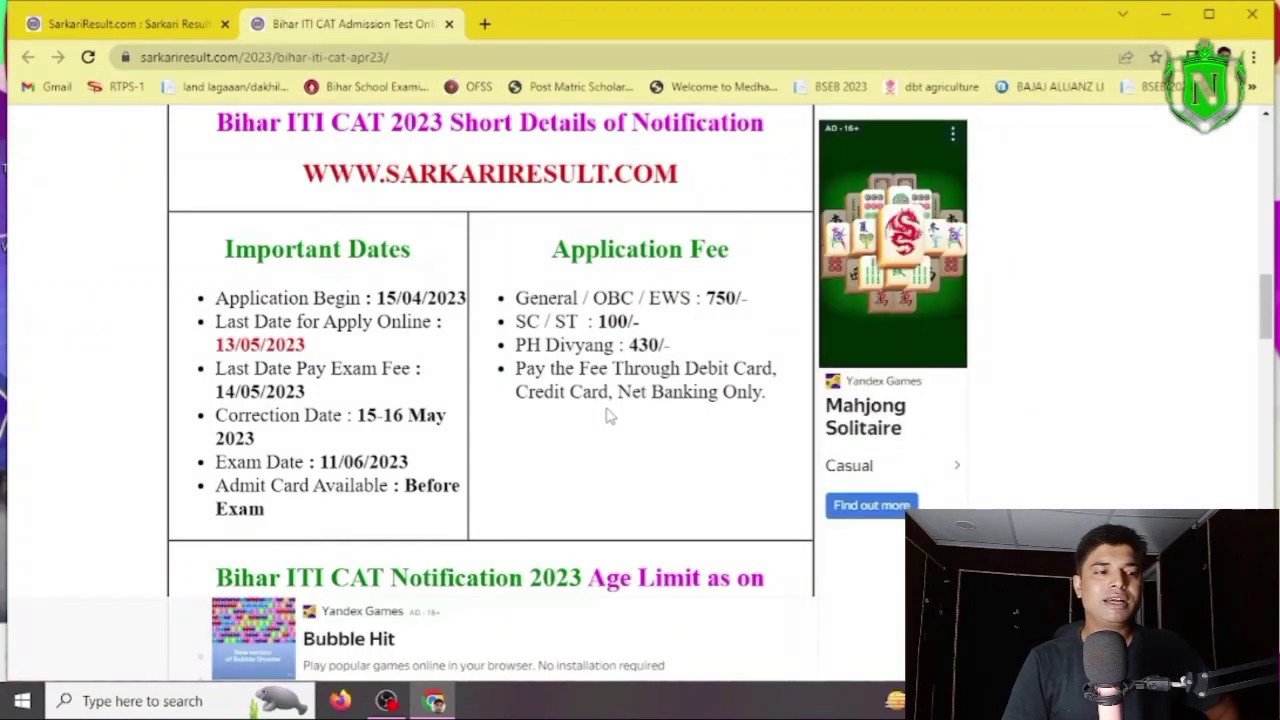
pyautogui.scroll(-4, 607, 421)
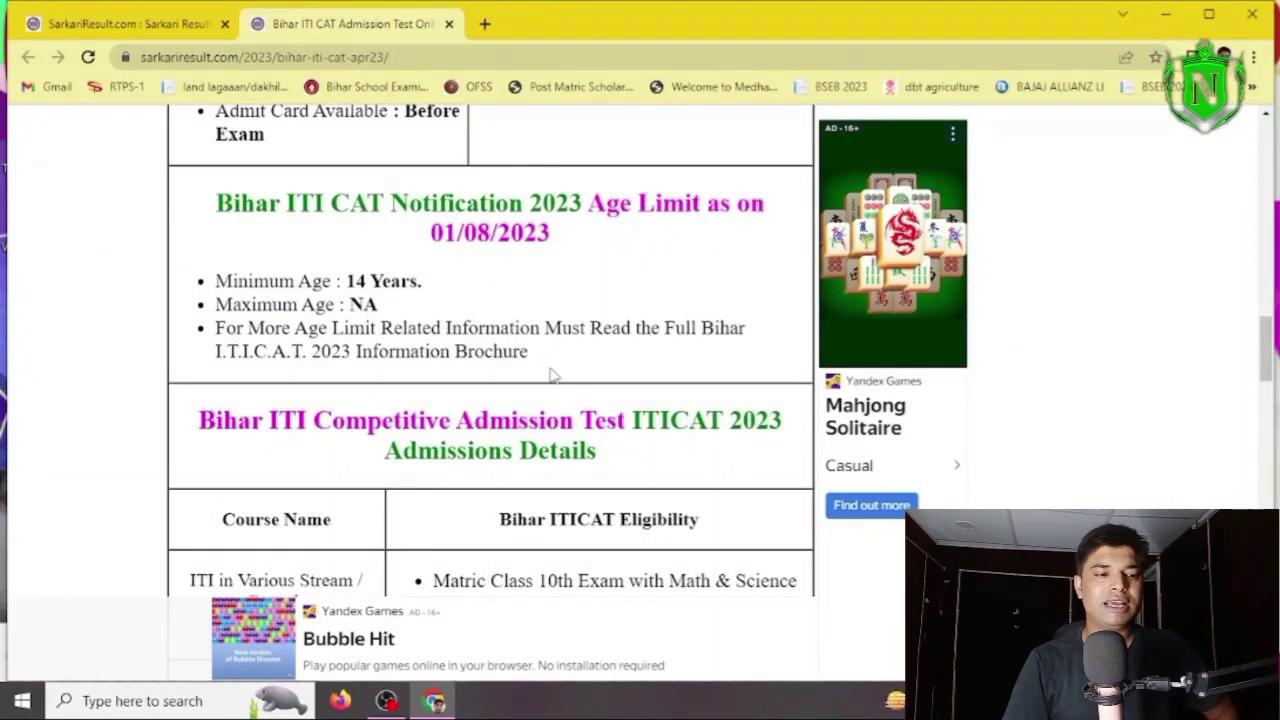
pyautogui.scroll(-3, 560, 380)
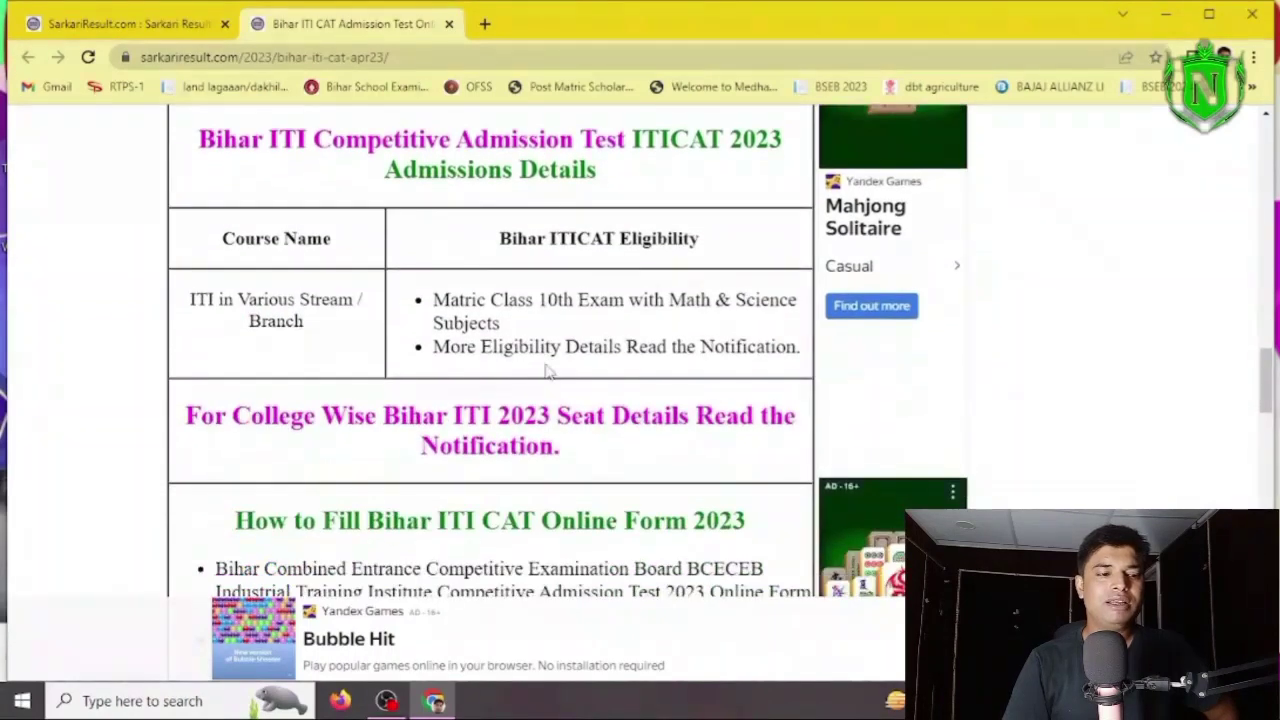
pyautogui.scroll(-4, 546, 371)
pyautogui.scroll(-1, 546, 367)
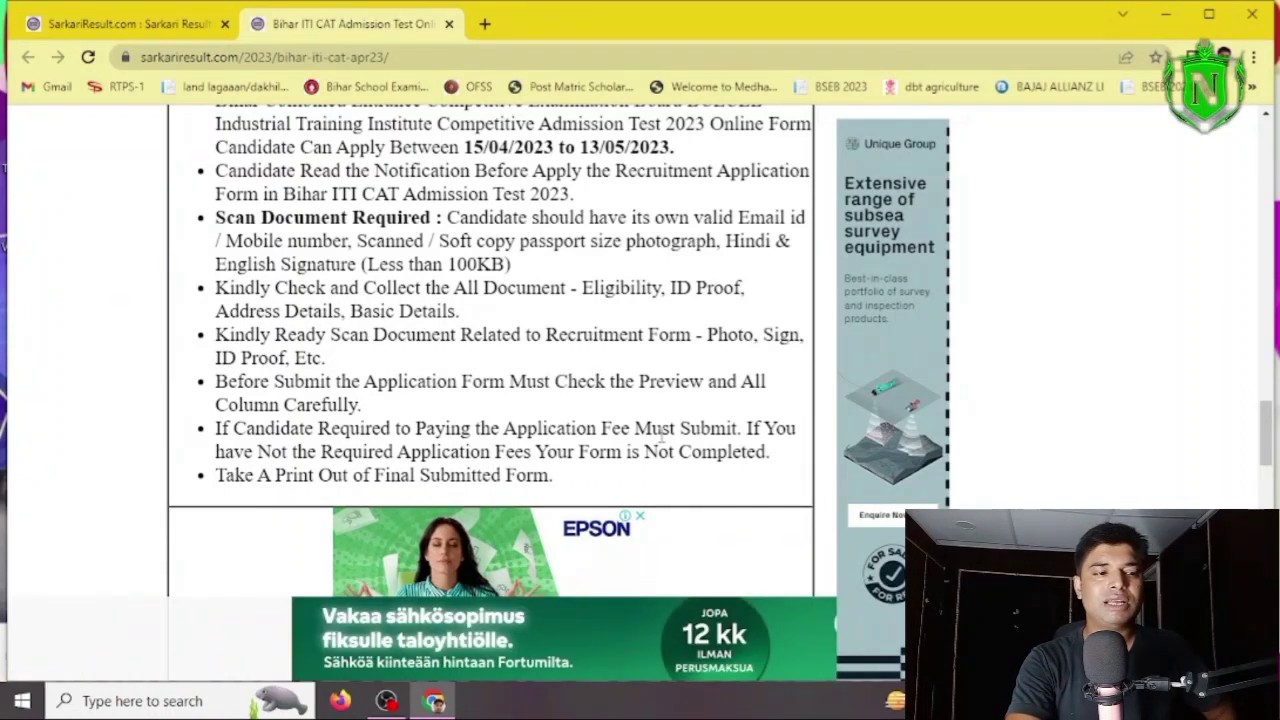
pyautogui.scroll(-7, 660, 432)
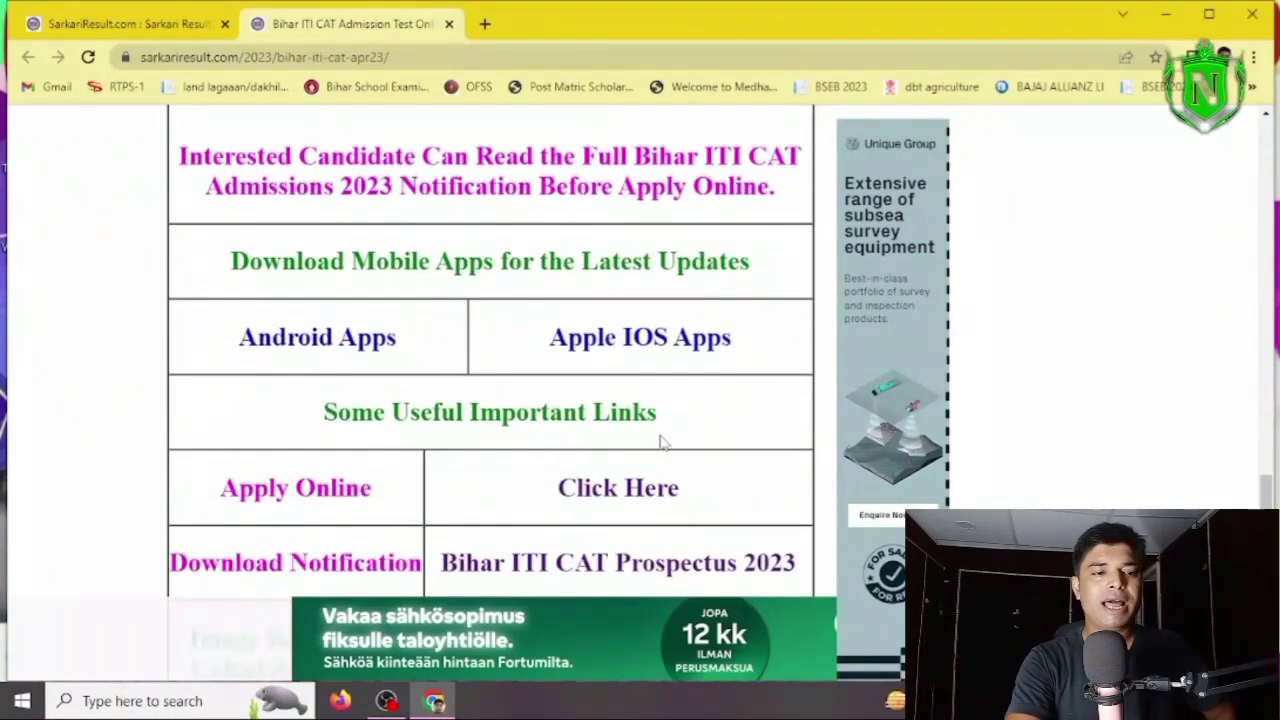
pyautogui.scroll(-1, 660, 435)
pyautogui.scroll(-1, 660, 442)
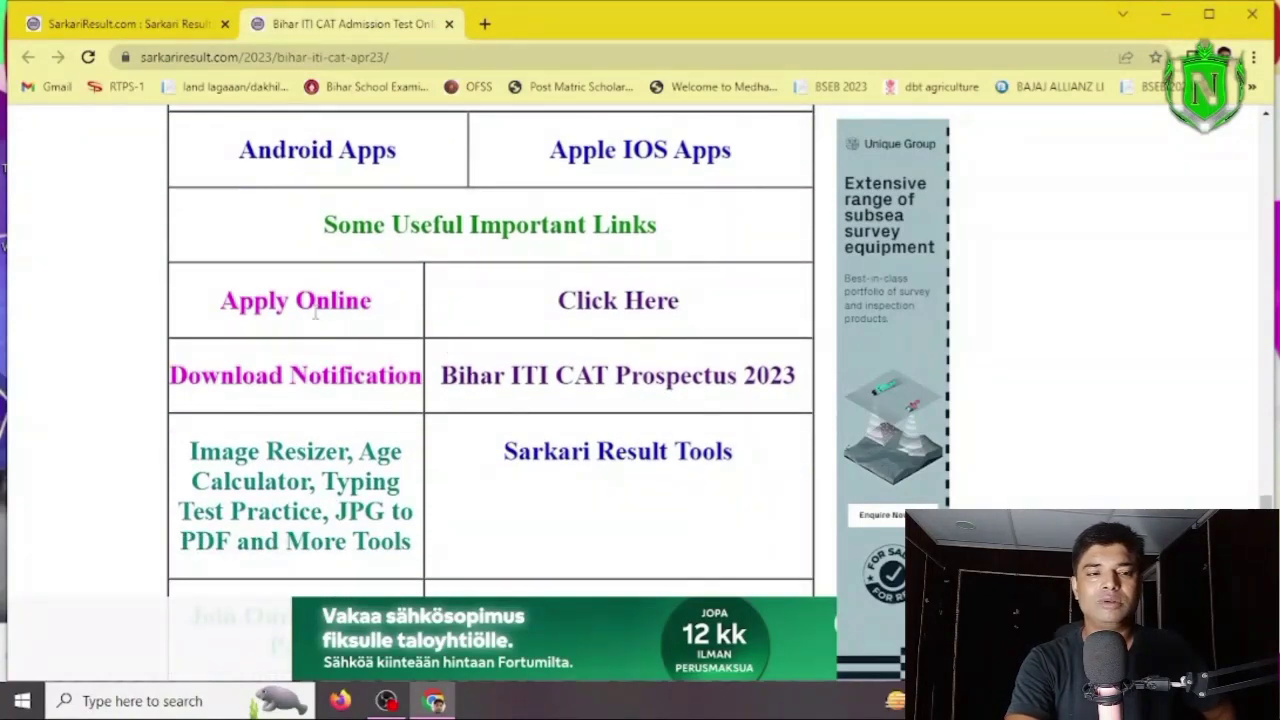
# - Go to the ITICAT-2023 portal via Apply Online and begin a New Registration
pyautogui.click(618, 303)
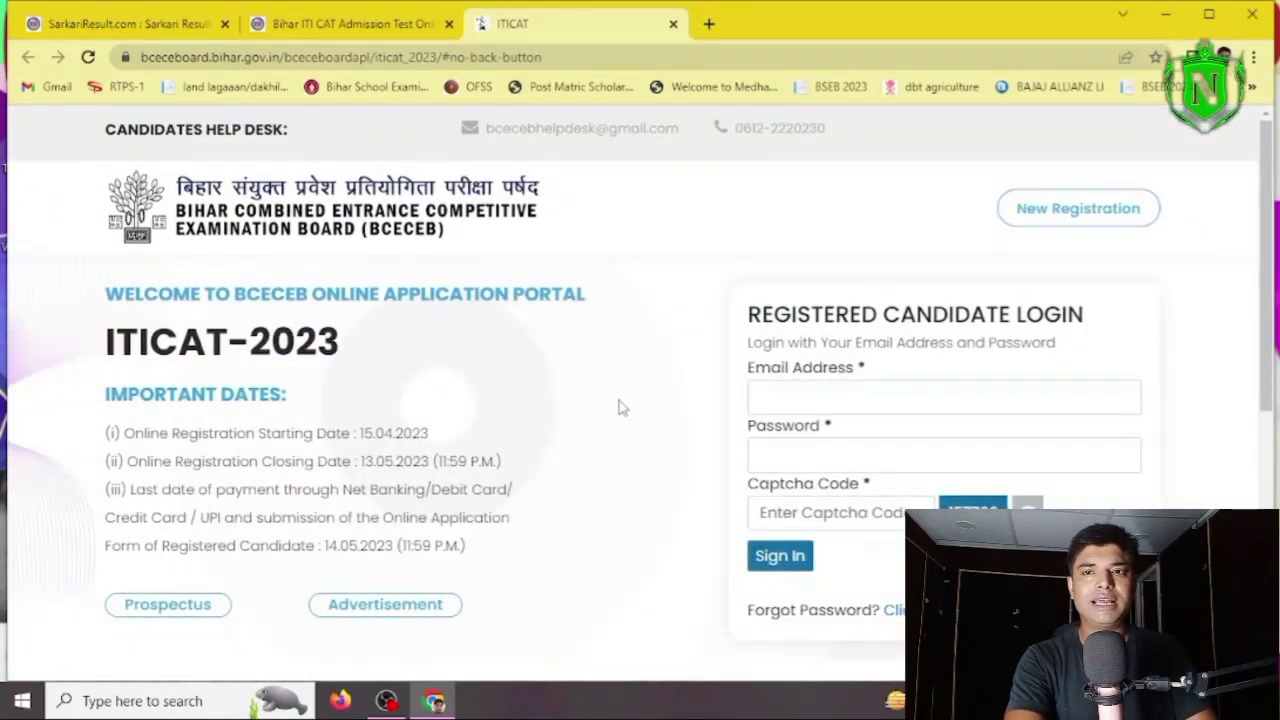
pyautogui.click(1035, 220)
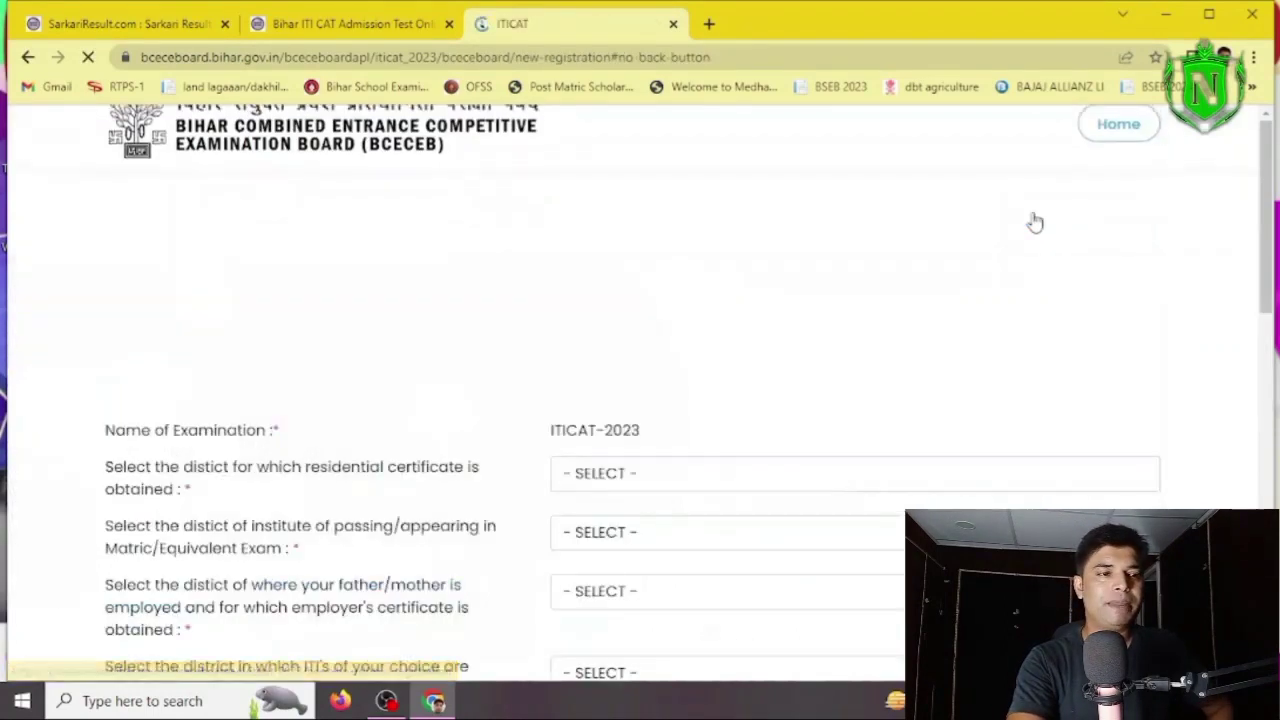
pyautogui.scroll(-2, 700, 400)
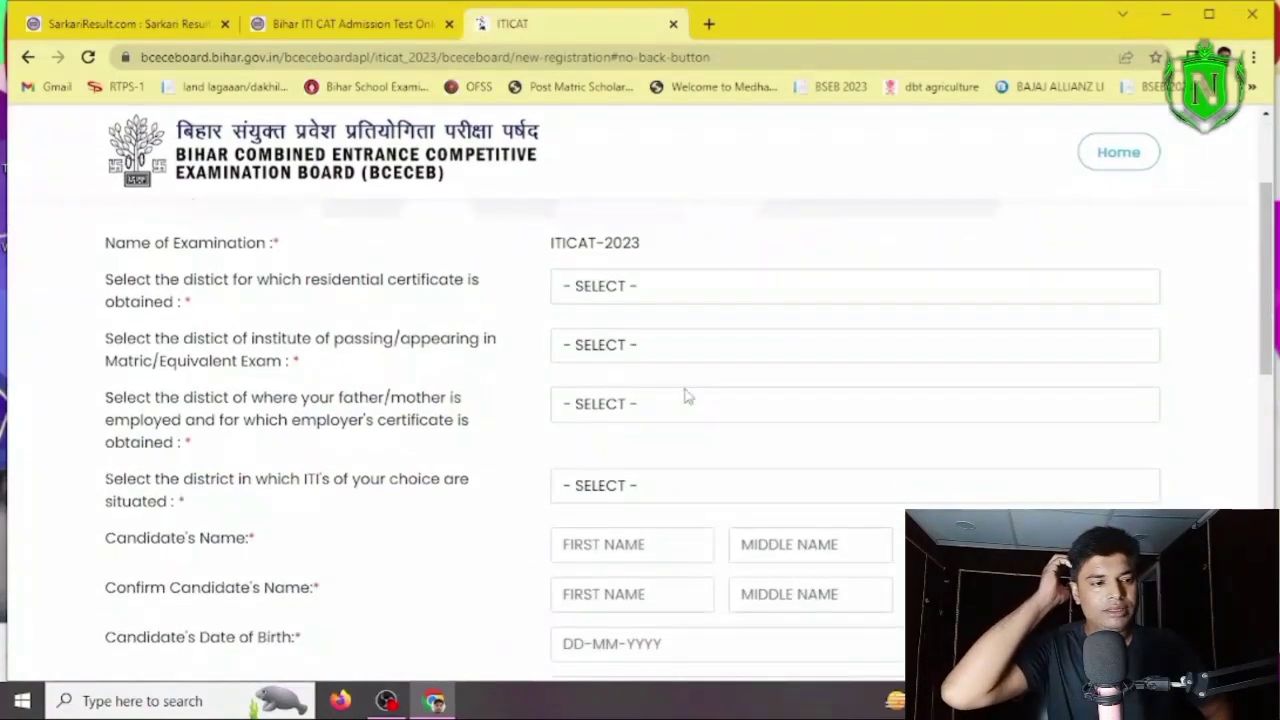
# - Choose DARBHANGA for residential, Matric institute, parent's employment and preferred ITI districts
pyautogui.click(660, 290)
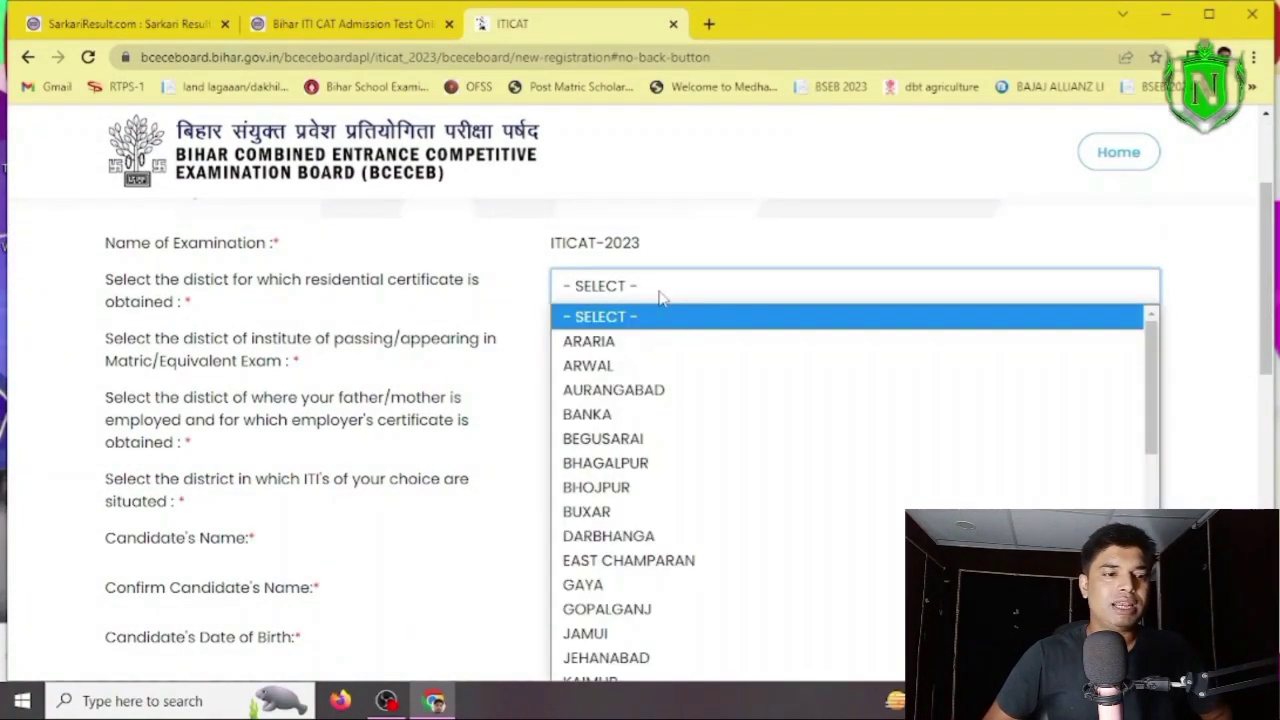
pyautogui.press('d')
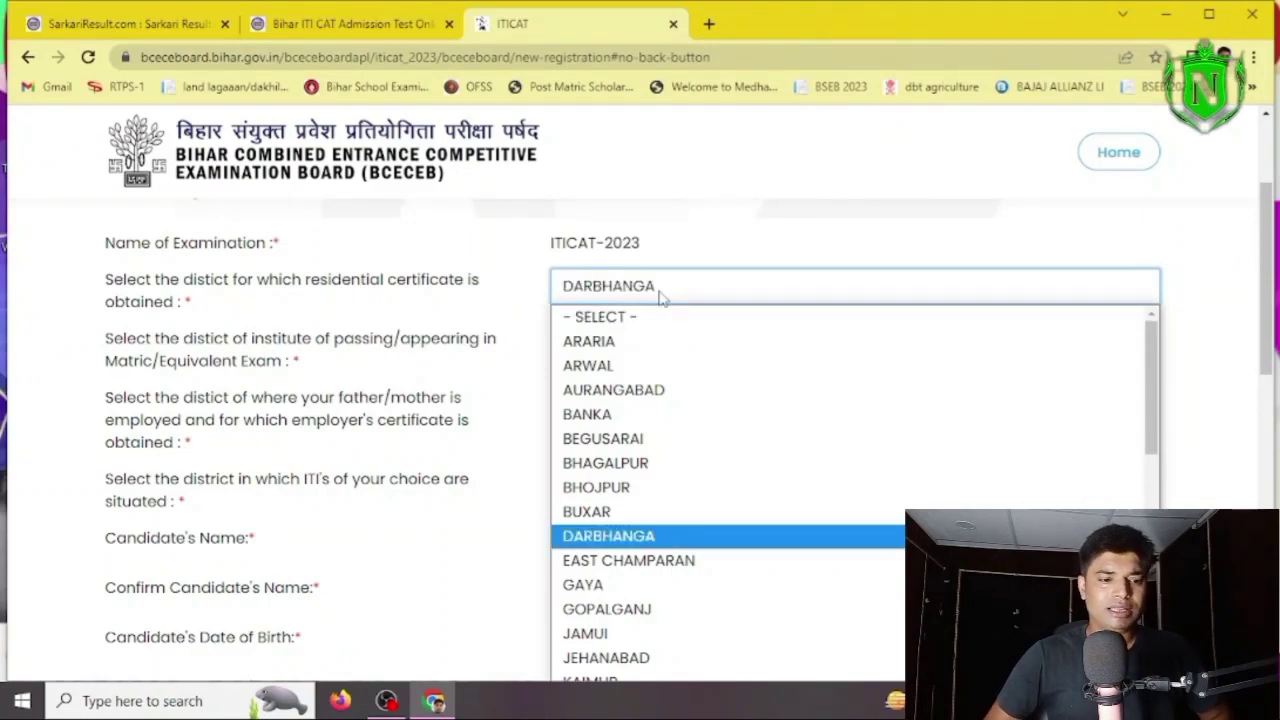
pyautogui.click(660, 290)
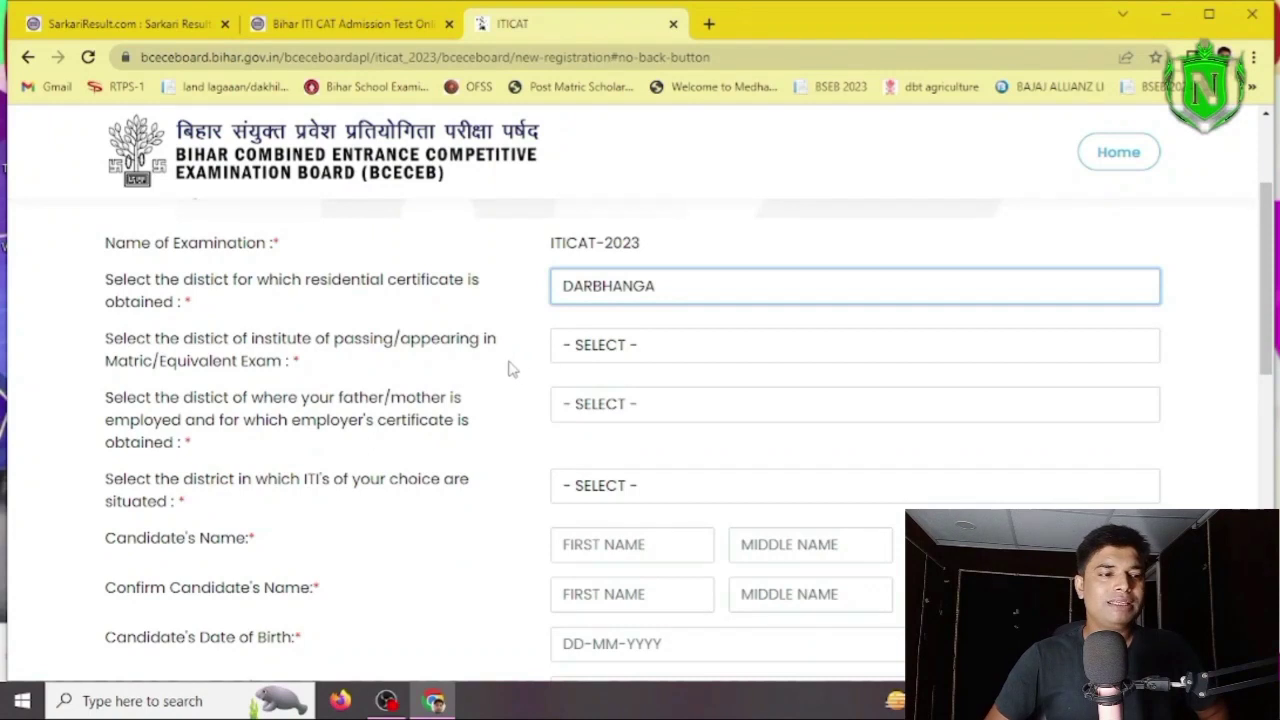
pyautogui.click(627, 358)
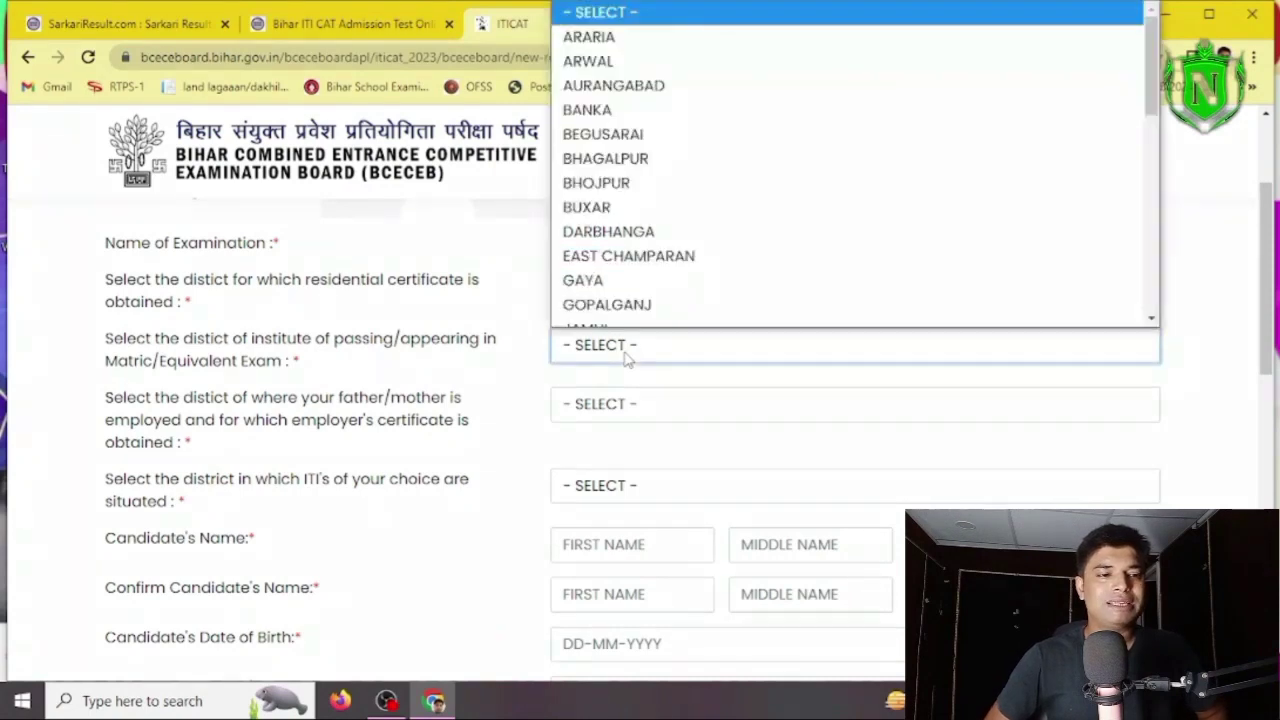
pyautogui.click(612, 222)
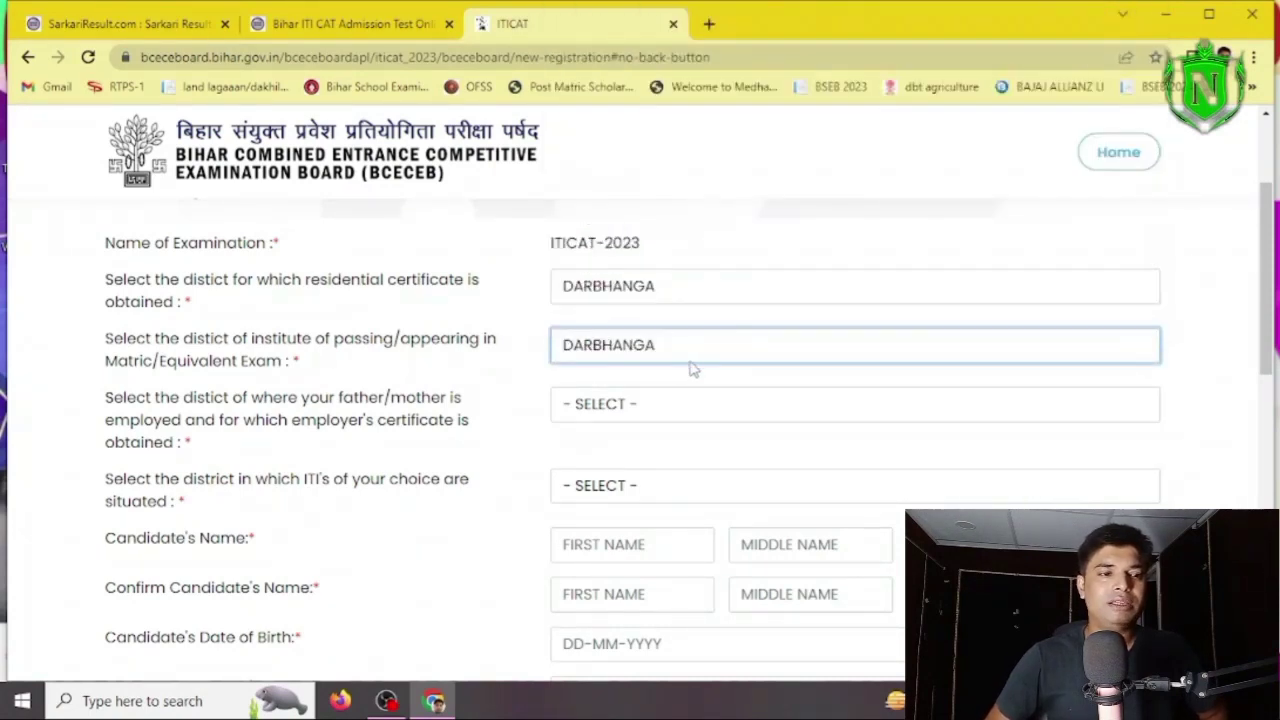
pyautogui.scroll(-1, 688, 368)
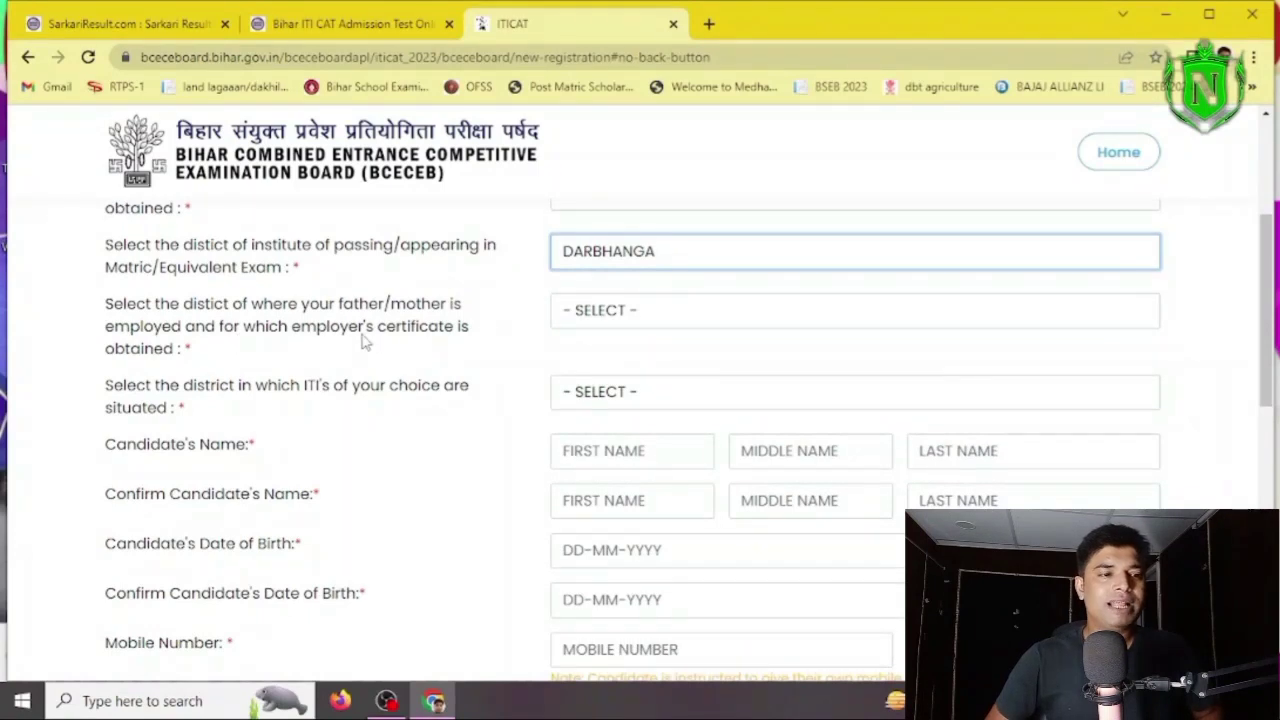
pyautogui.click(637, 314)
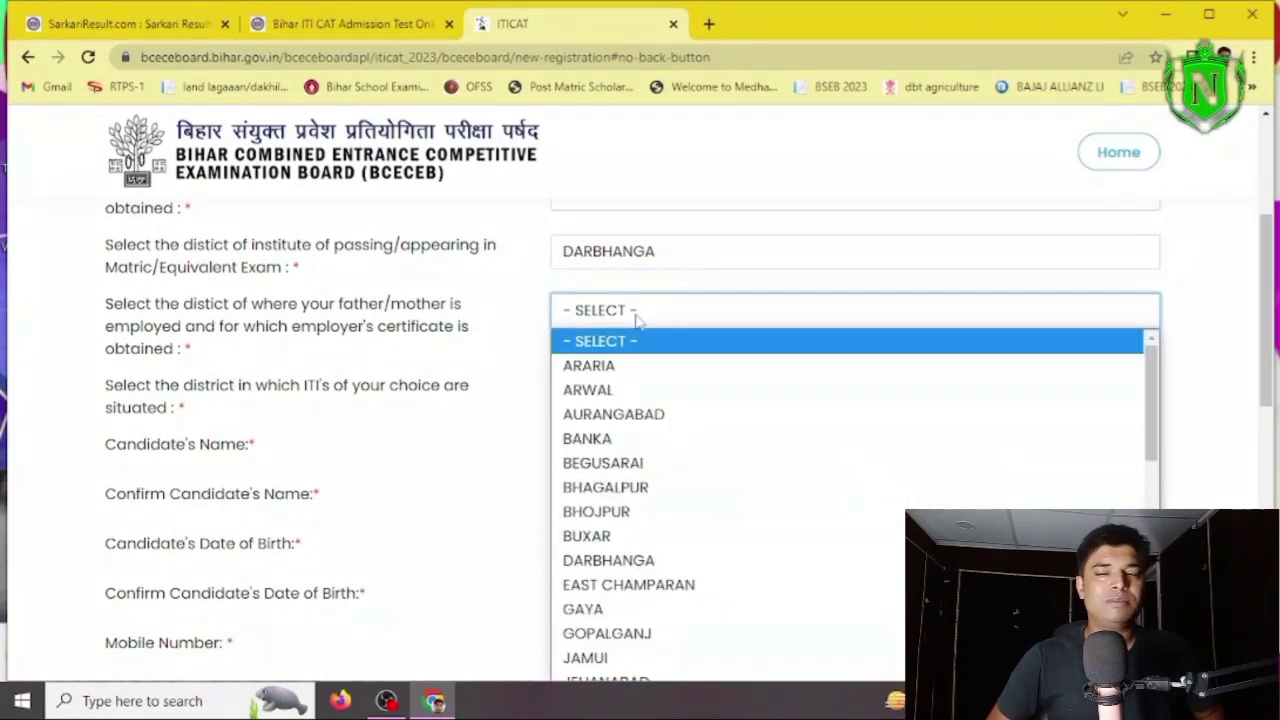
pyautogui.click(608, 560)
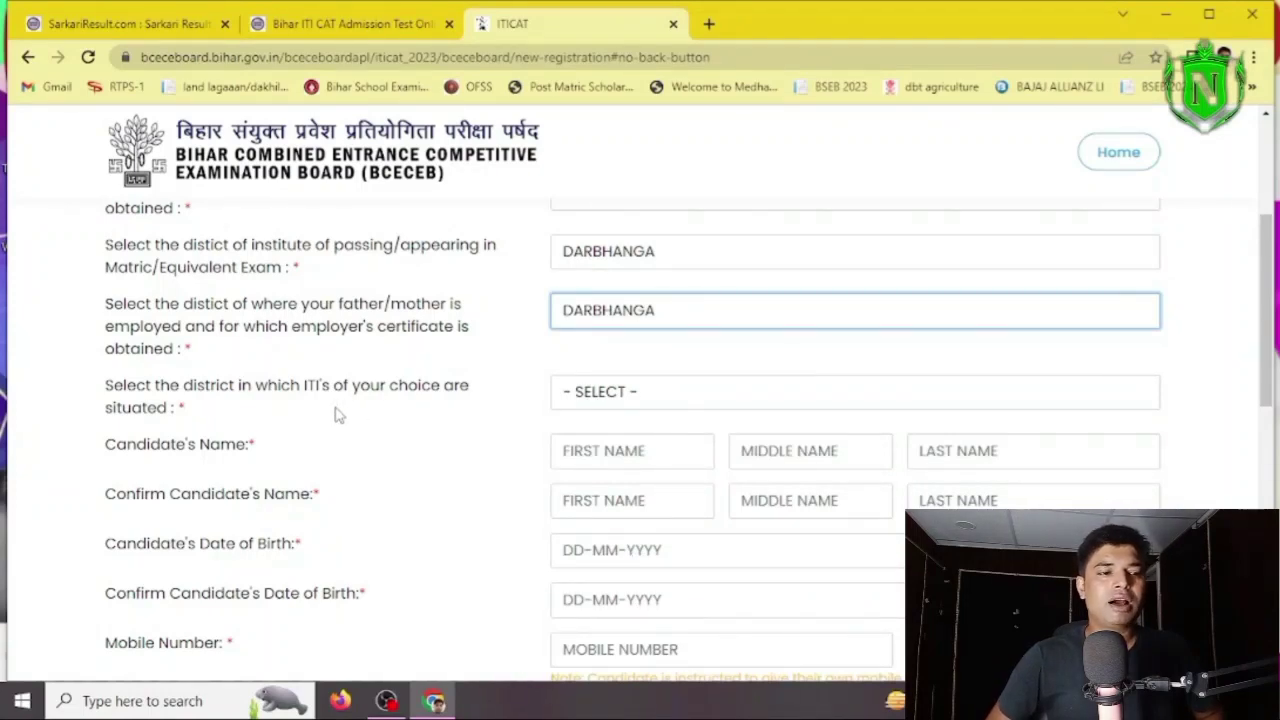
pyautogui.click(633, 397)
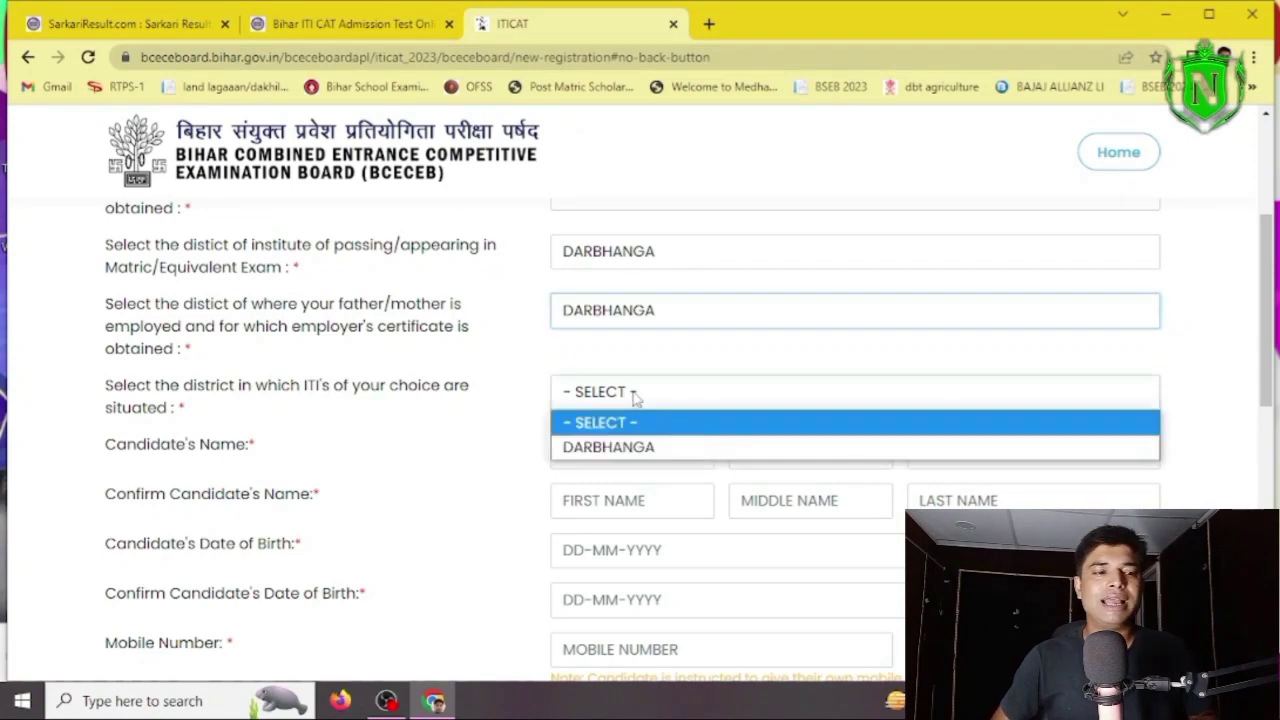
pyautogui.click(620, 452)
pyautogui.scroll(-1, 716, 432)
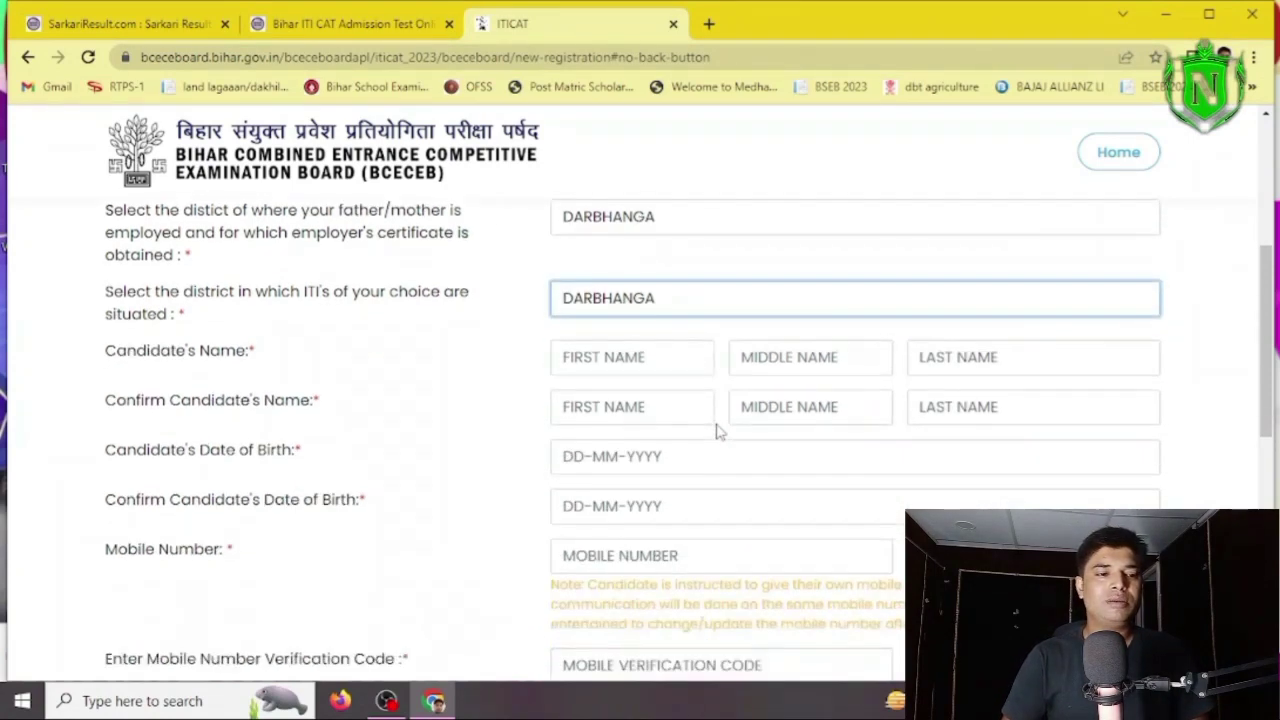
pyautogui.click(670, 364)
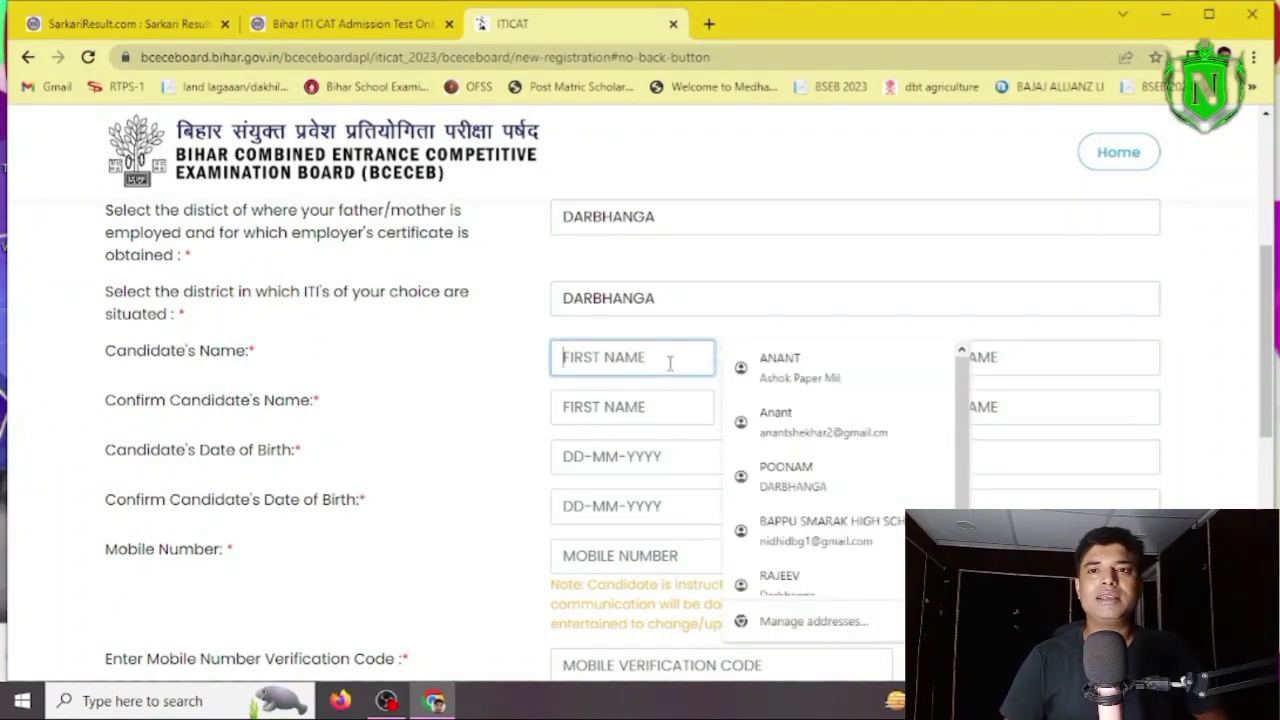
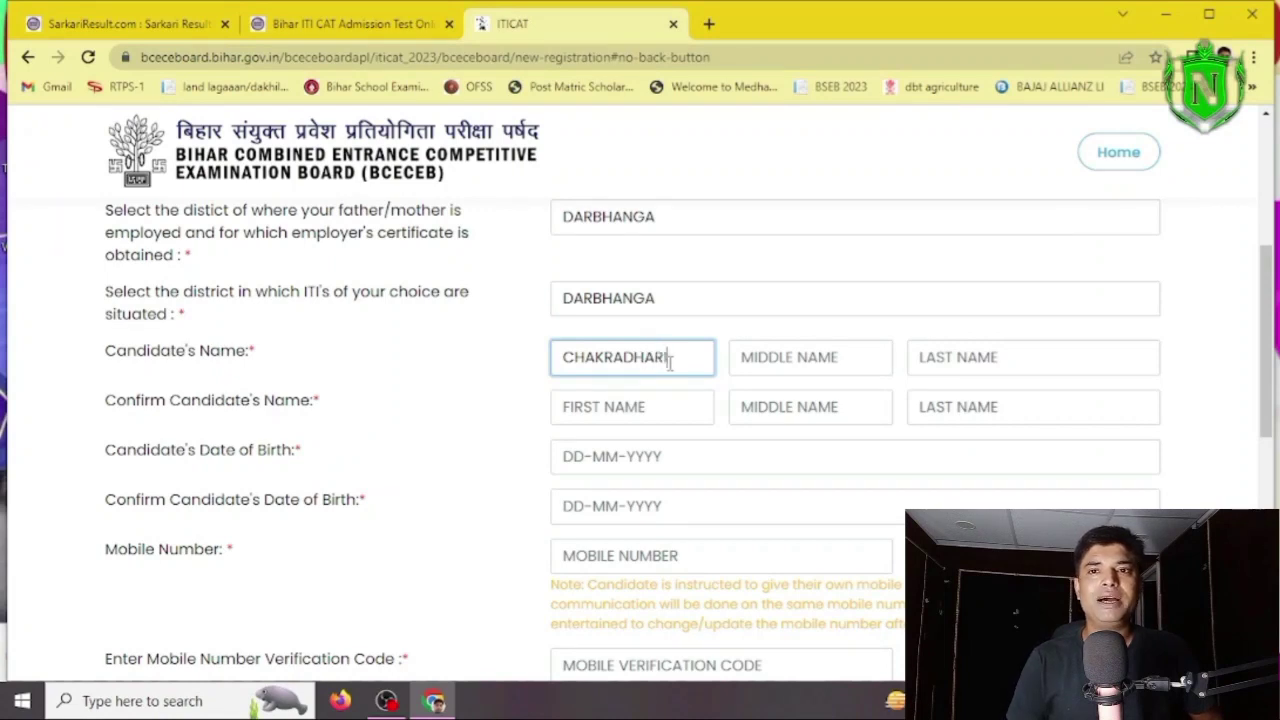
# - Enter the candidate's first and last name, then repeat both in the confirmation fields
pyautogui.press('Tab')
pyautogui.press('Tab')
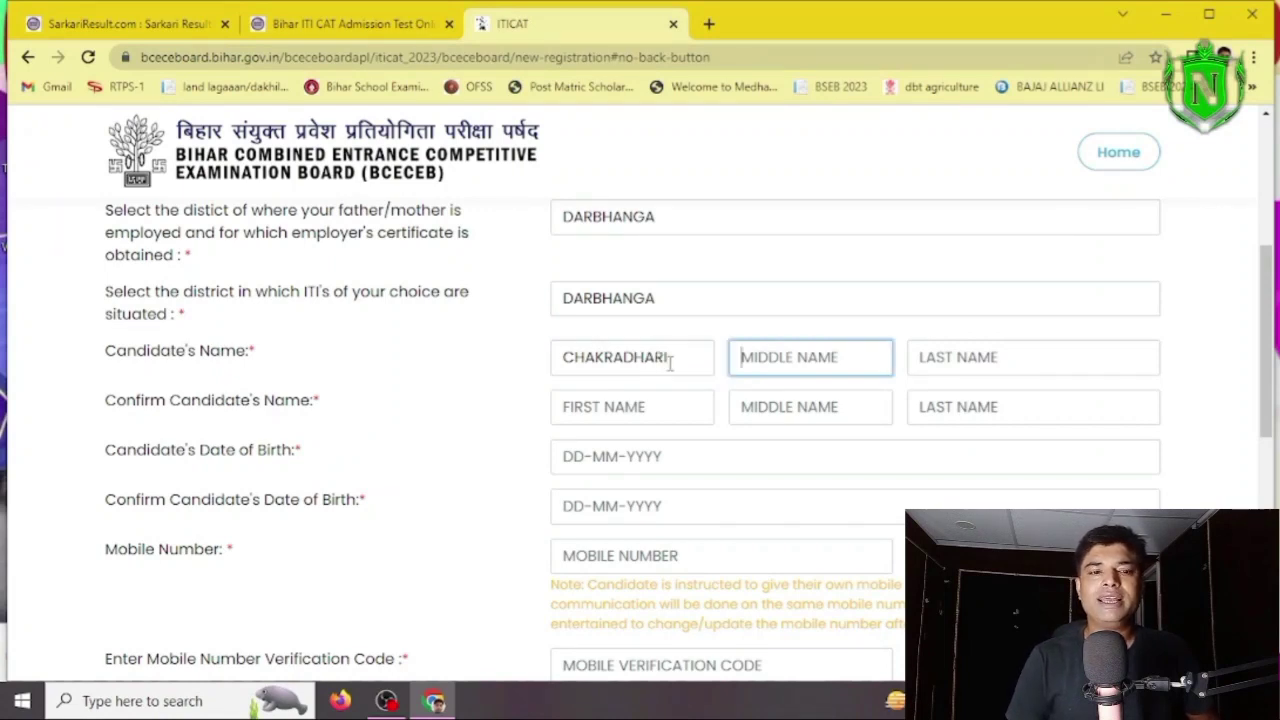
pyautogui.press('Tab')
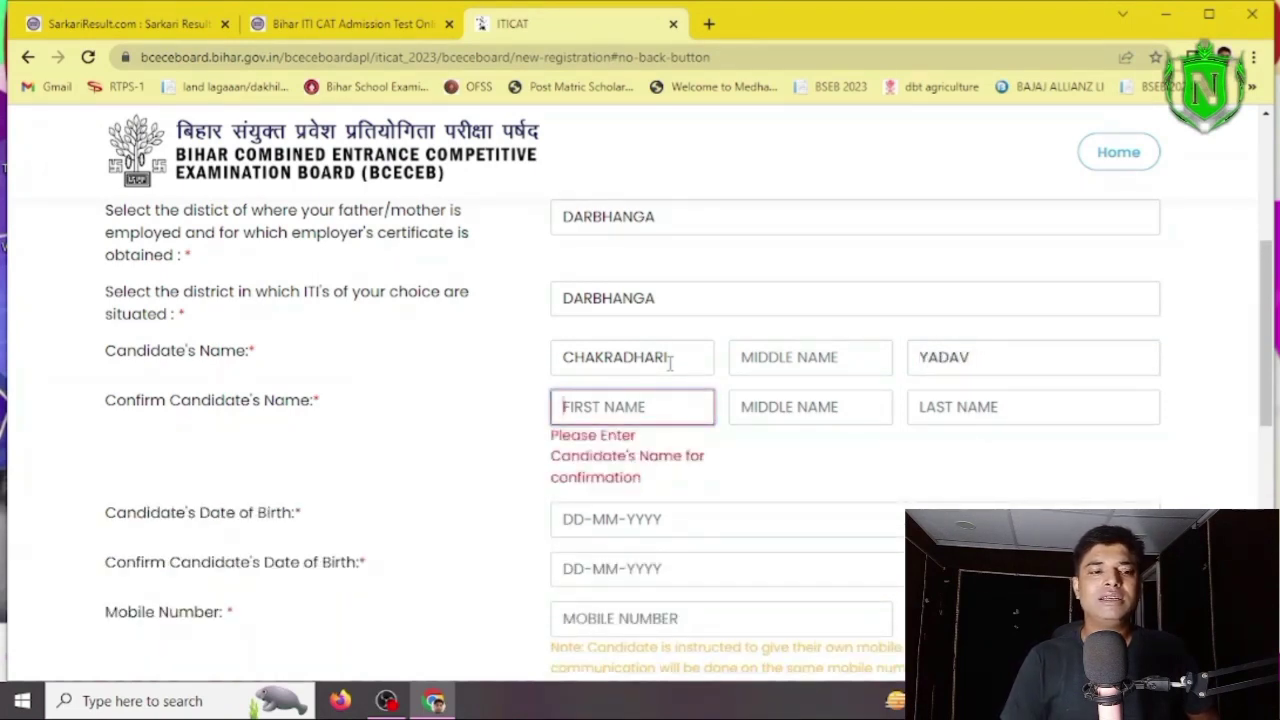
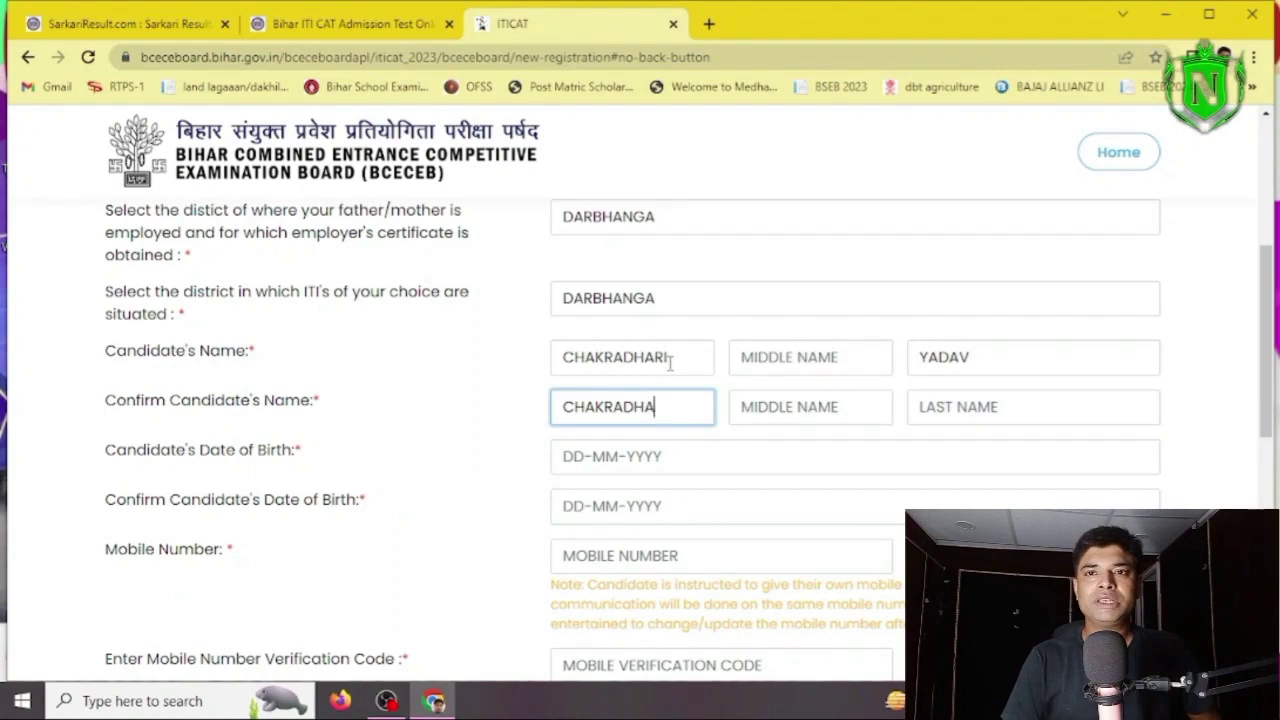
pyautogui.press('Tab')
pyautogui.press('Tab')
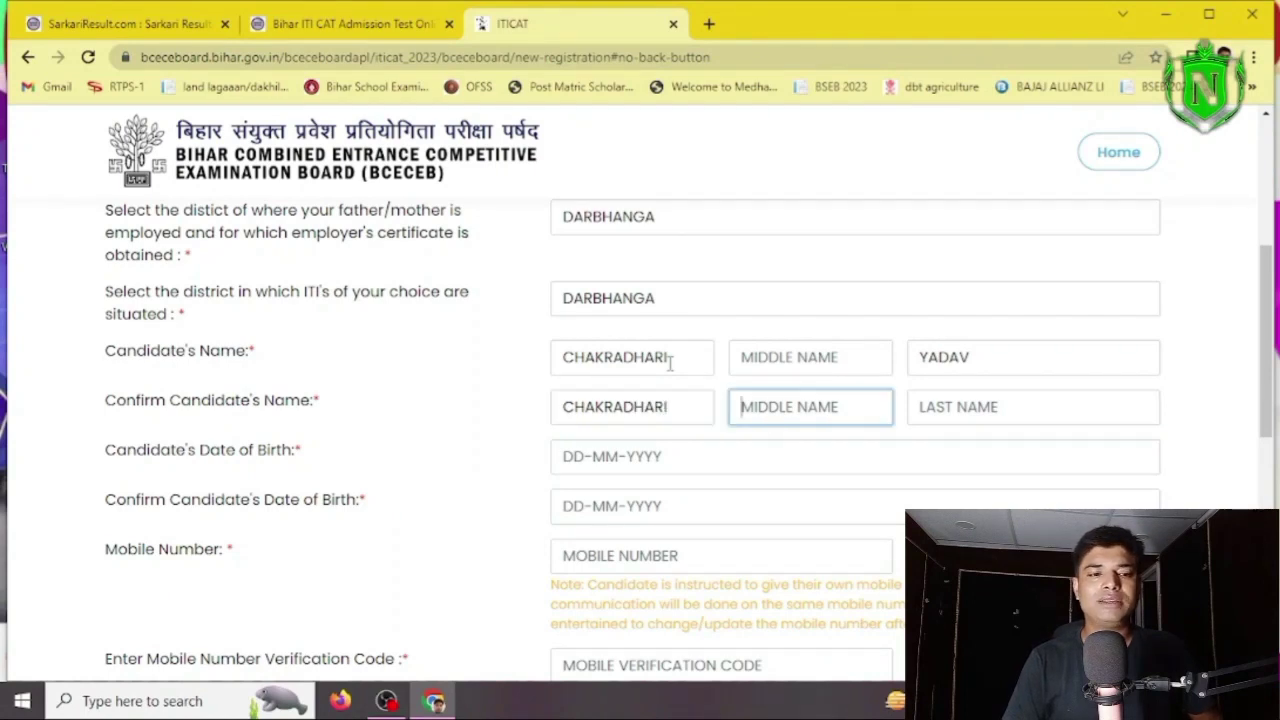
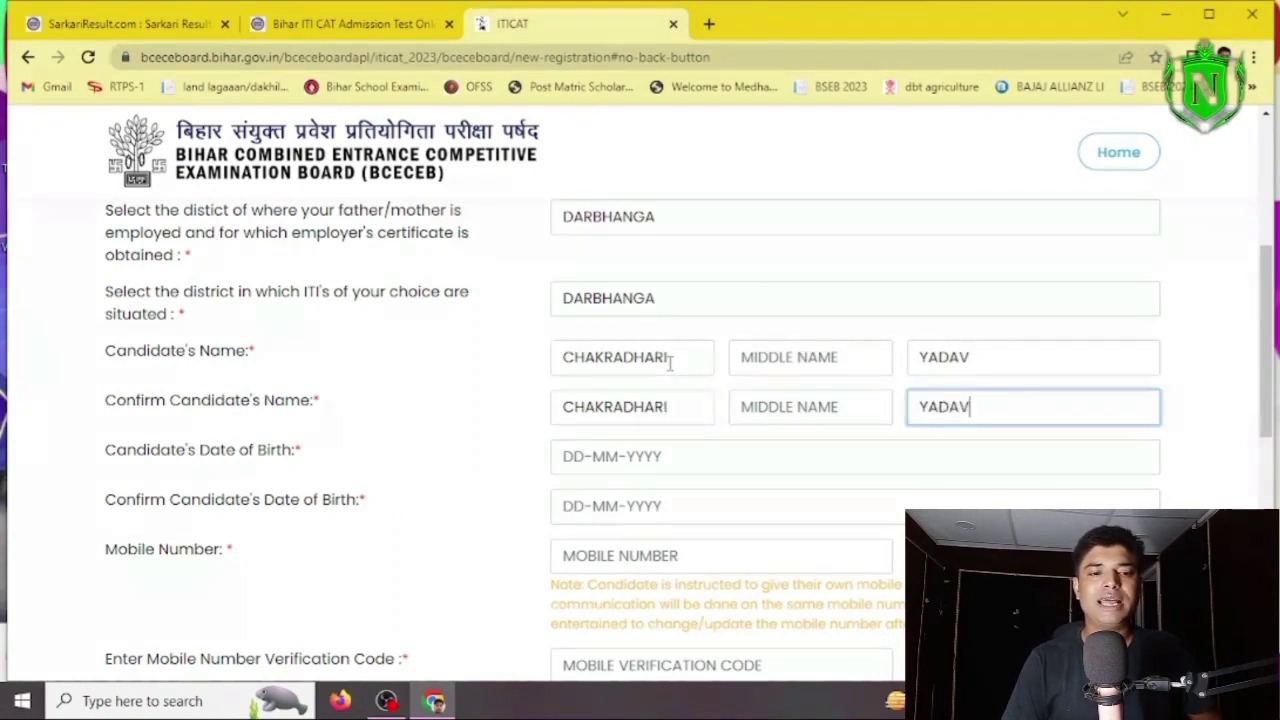
pyautogui.press('Tab')
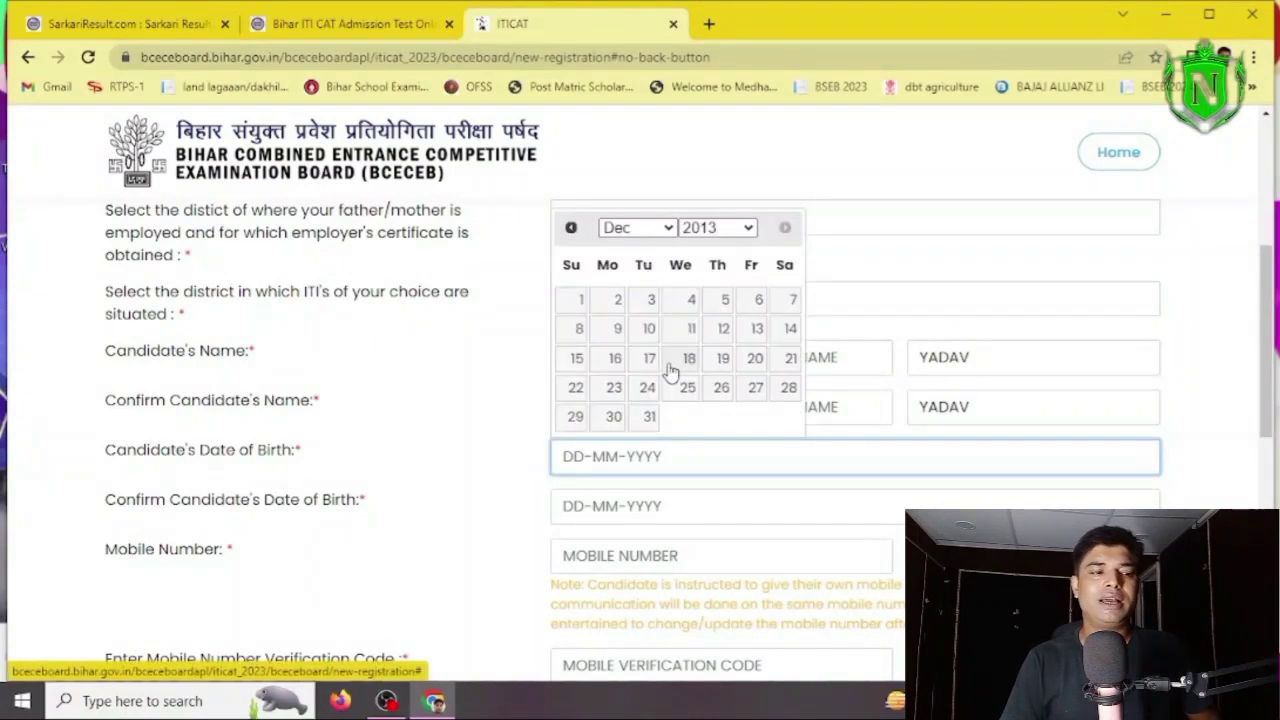
pyautogui.click(718, 228)
pyautogui.scroll(8, 704, 300)
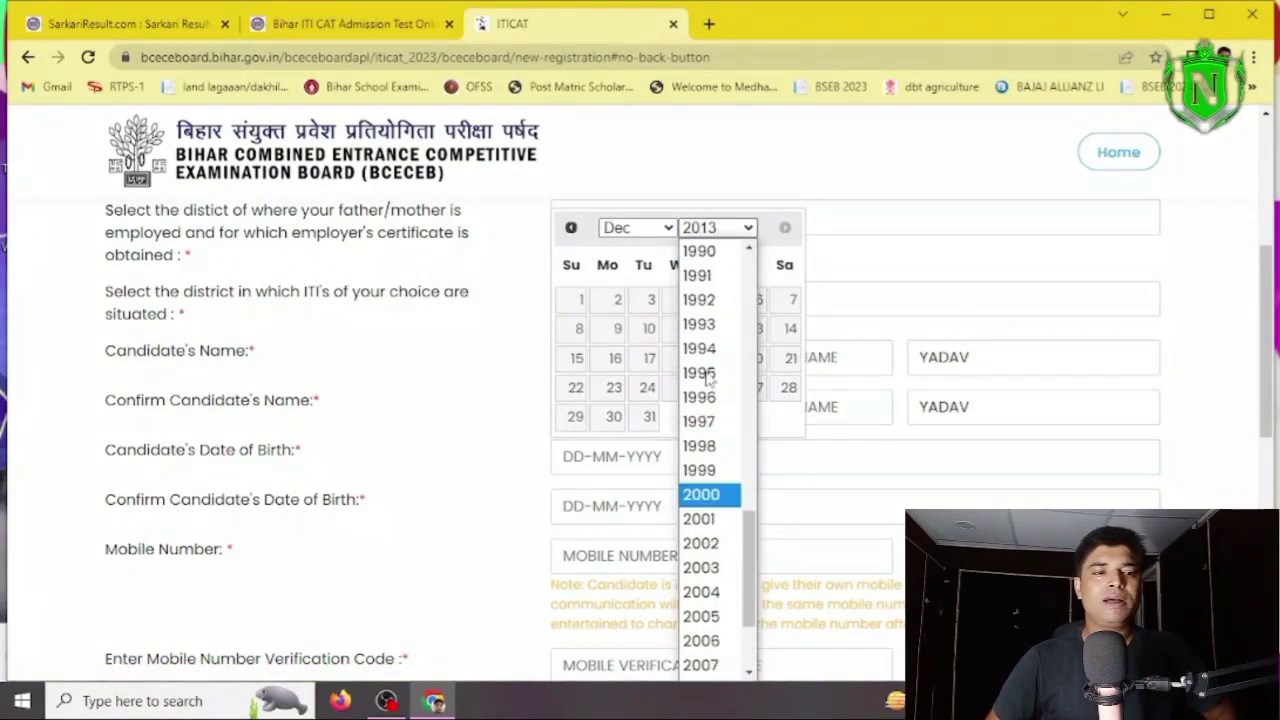
pyautogui.scroll(5, 706, 376)
pyautogui.scroll(-13, 700, 371)
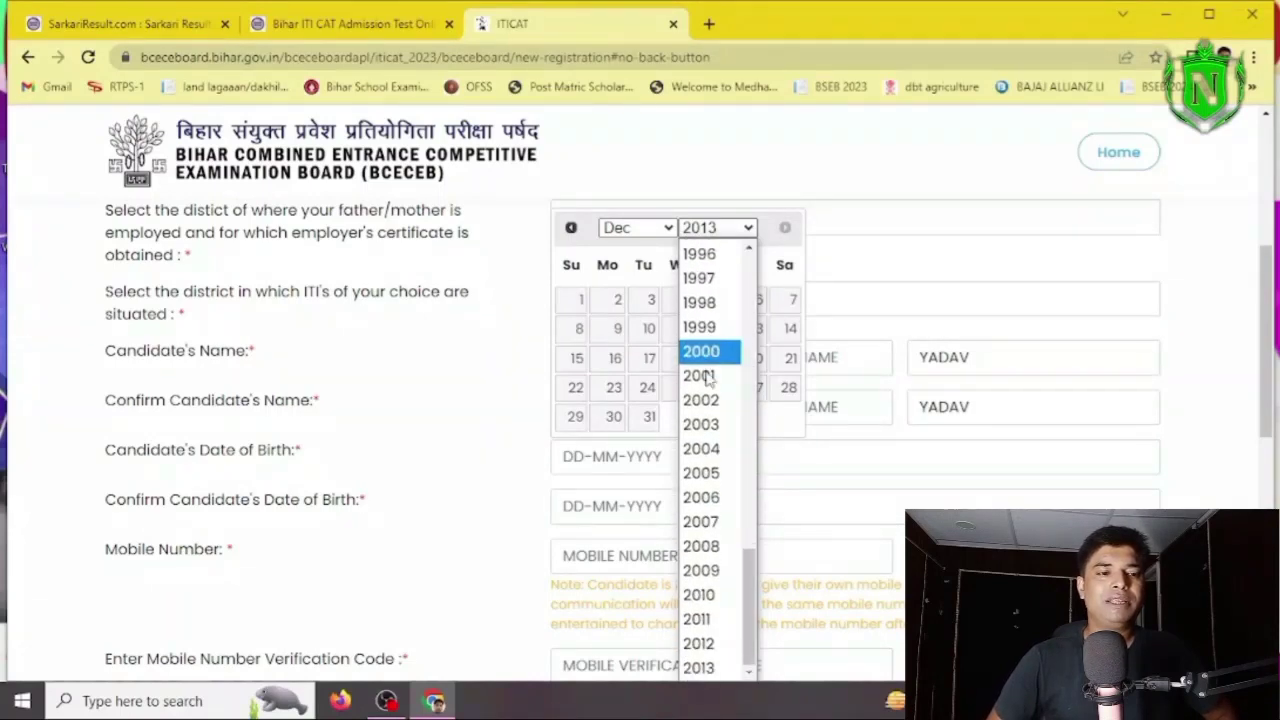
pyautogui.click(700, 497)
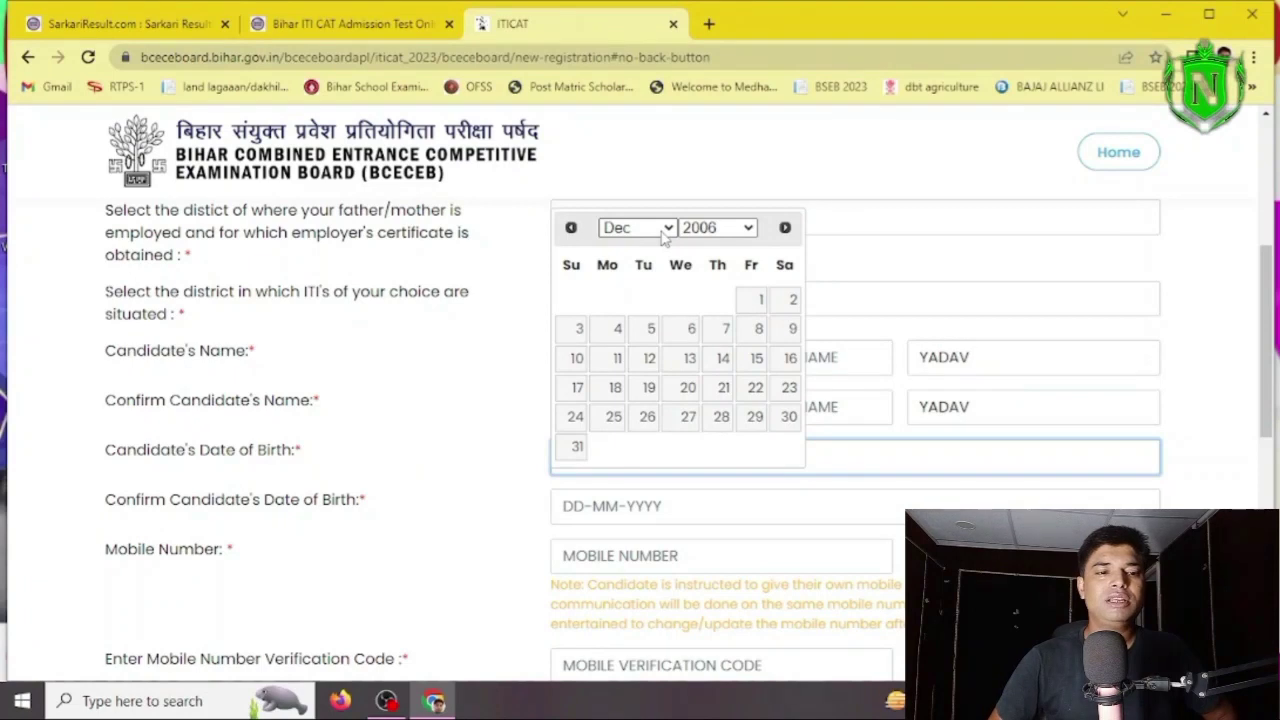
pyautogui.click(663, 233)
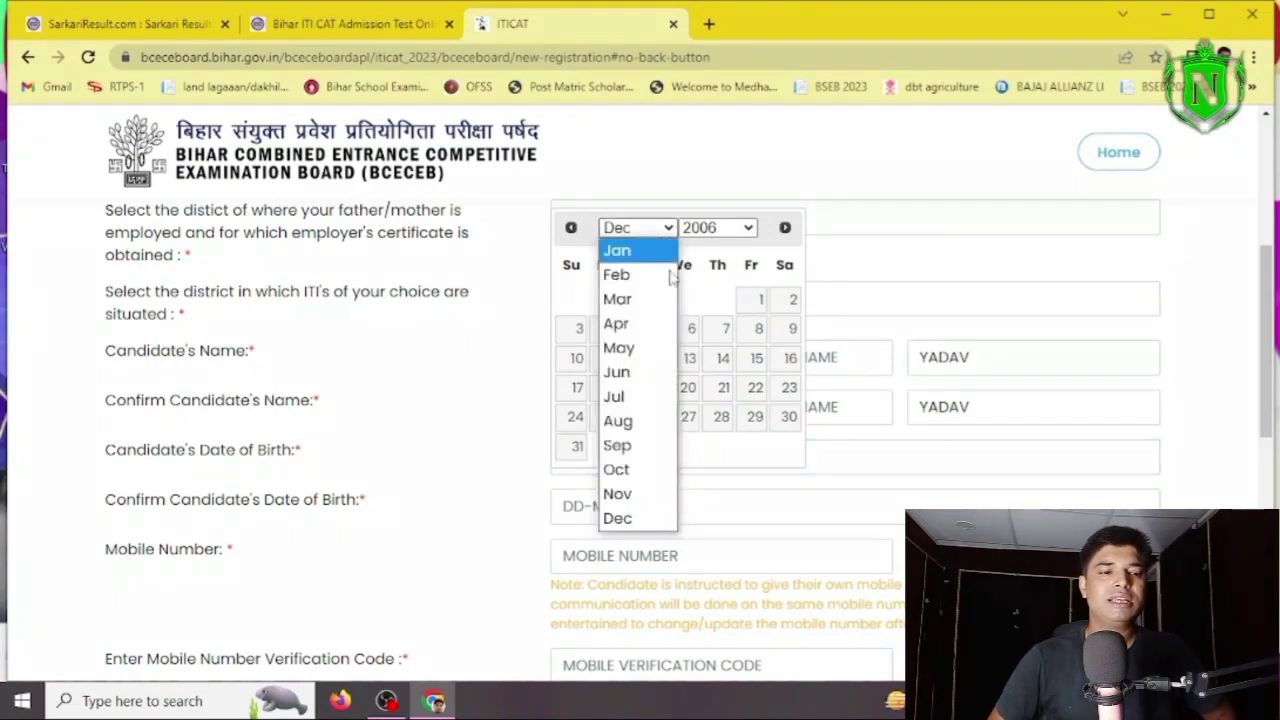
pyautogui.click(630, 468)
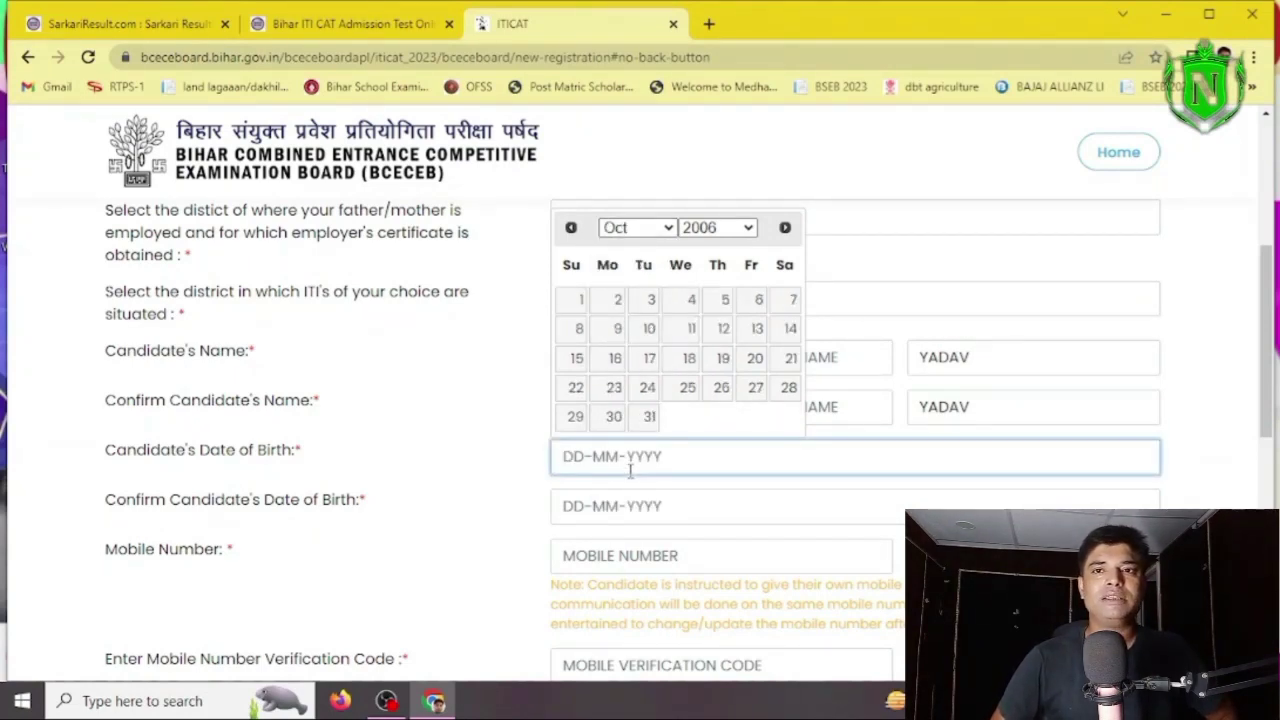
pyautogui.click(692, 302)
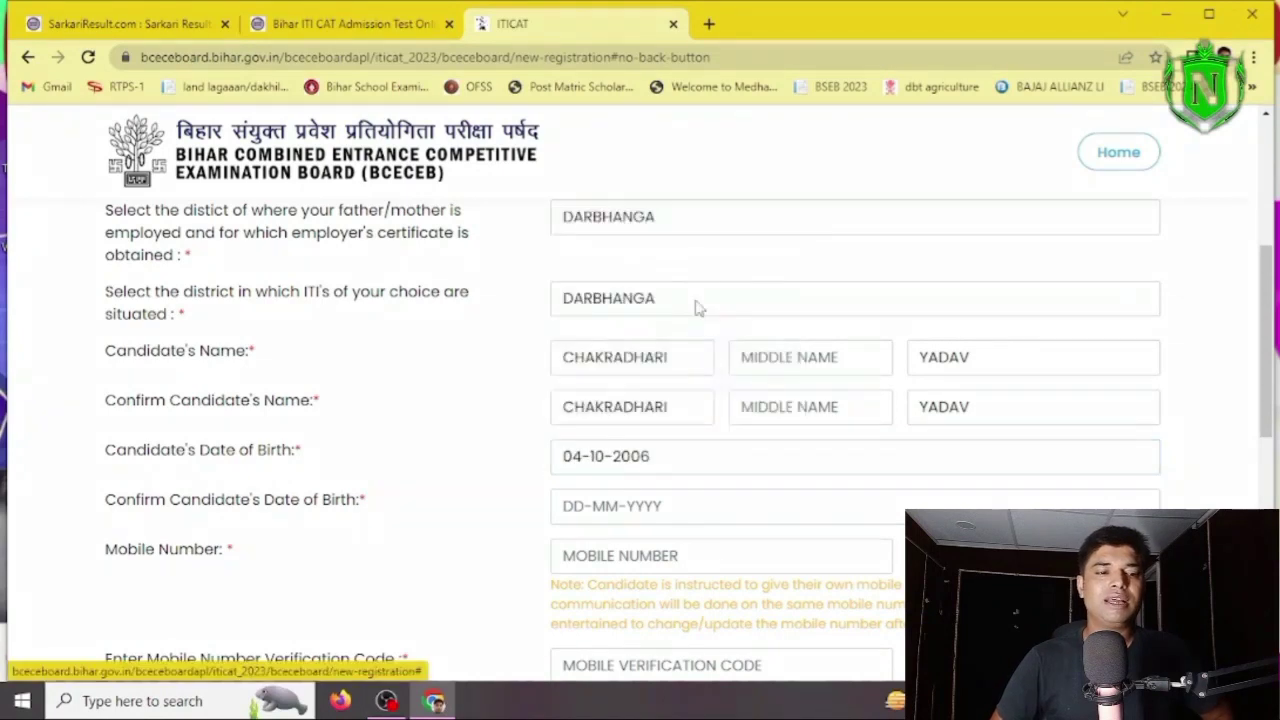
pyautogui.click(677, 508)
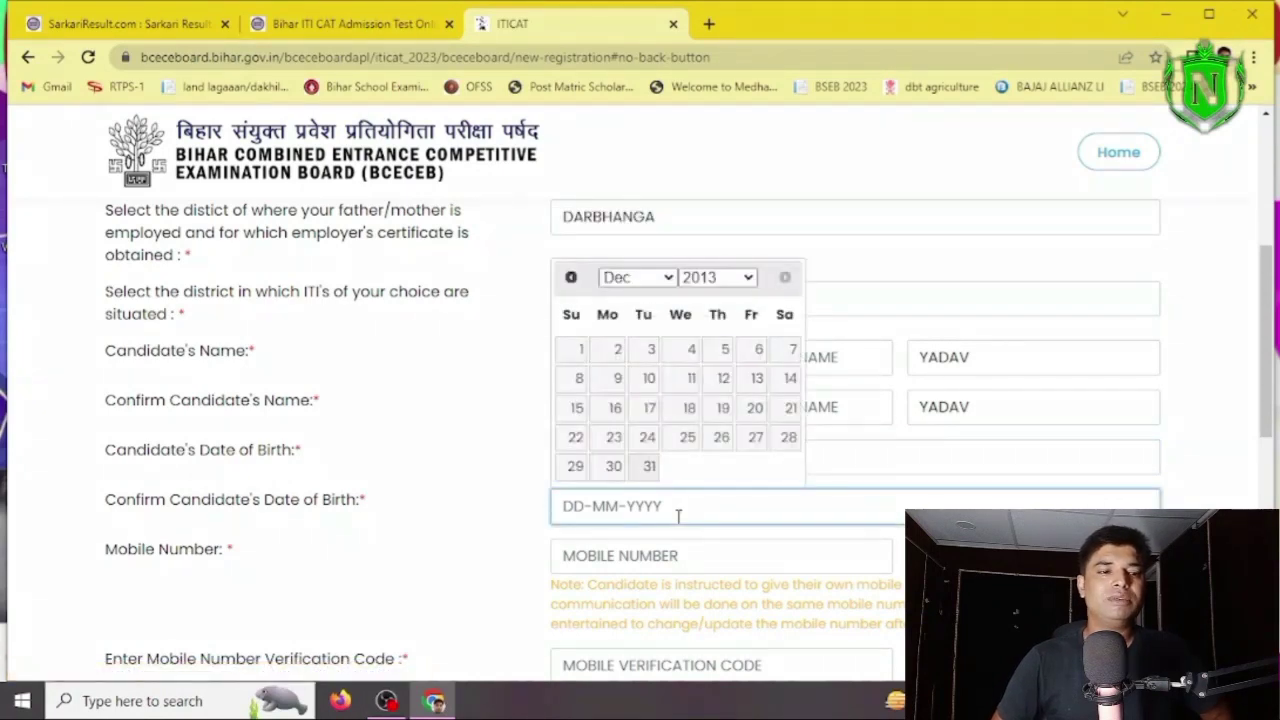
pyautogui.click(736, 280)
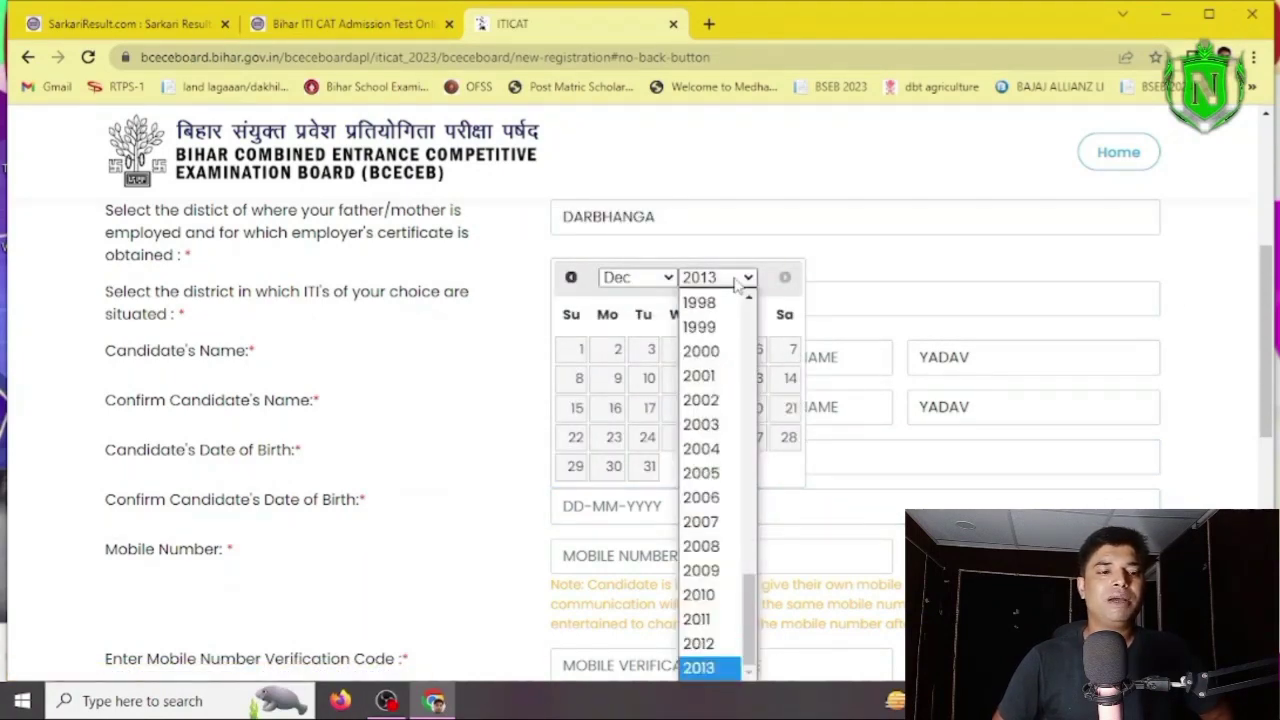
pyautogui.click(700, 497)
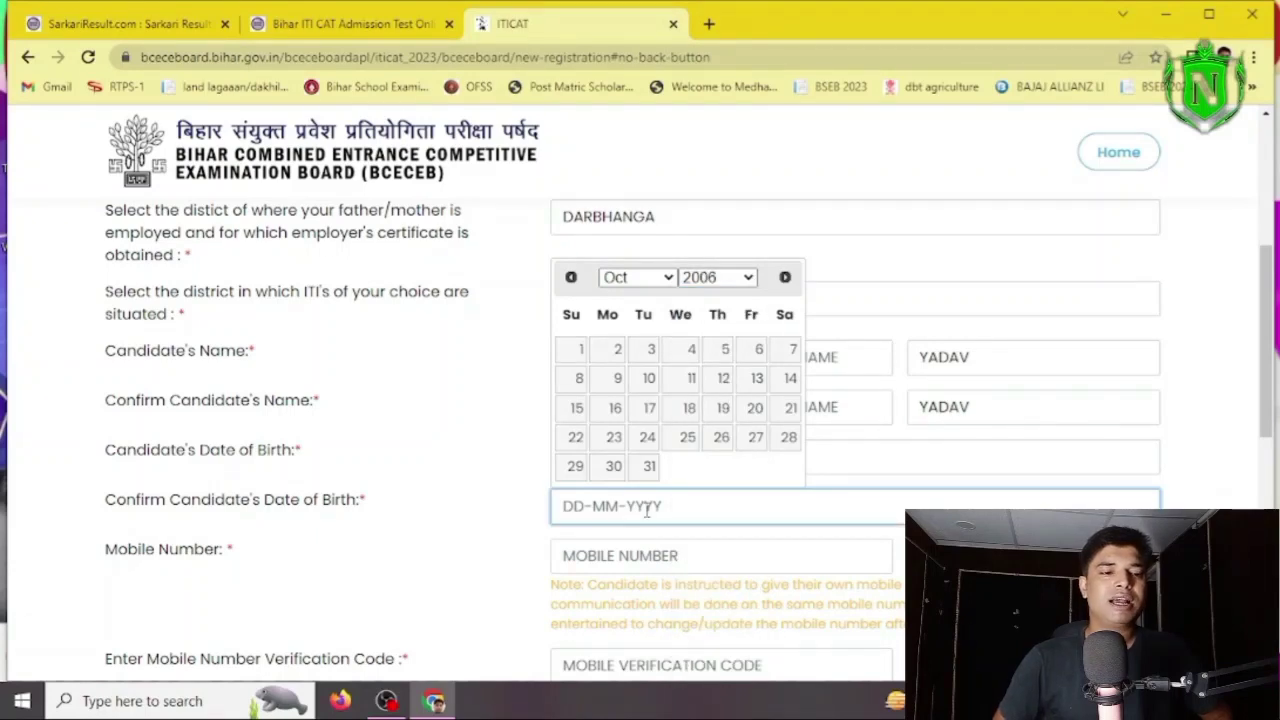
pyautogui.click(692, 350)
pyautogui.scroll(-2, 692, 459)
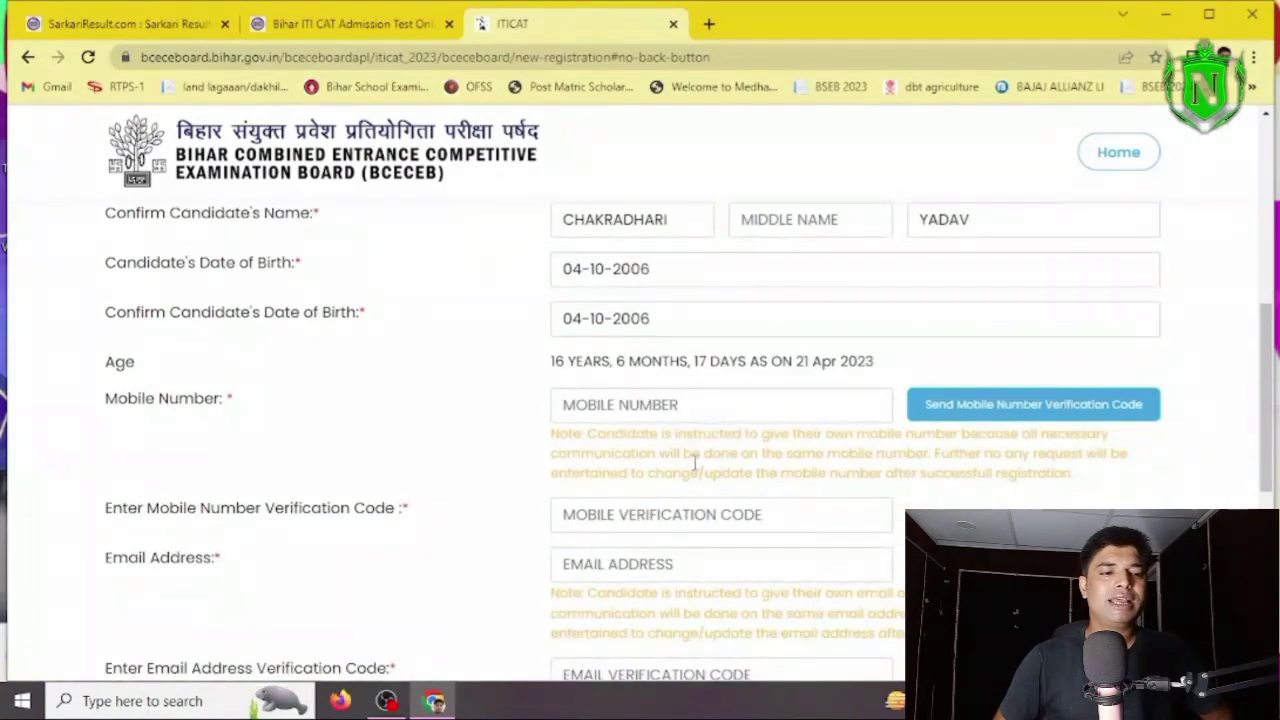
# - Enter the candidate's mobile number and request a verification code
pyautogui.click(738, 406)
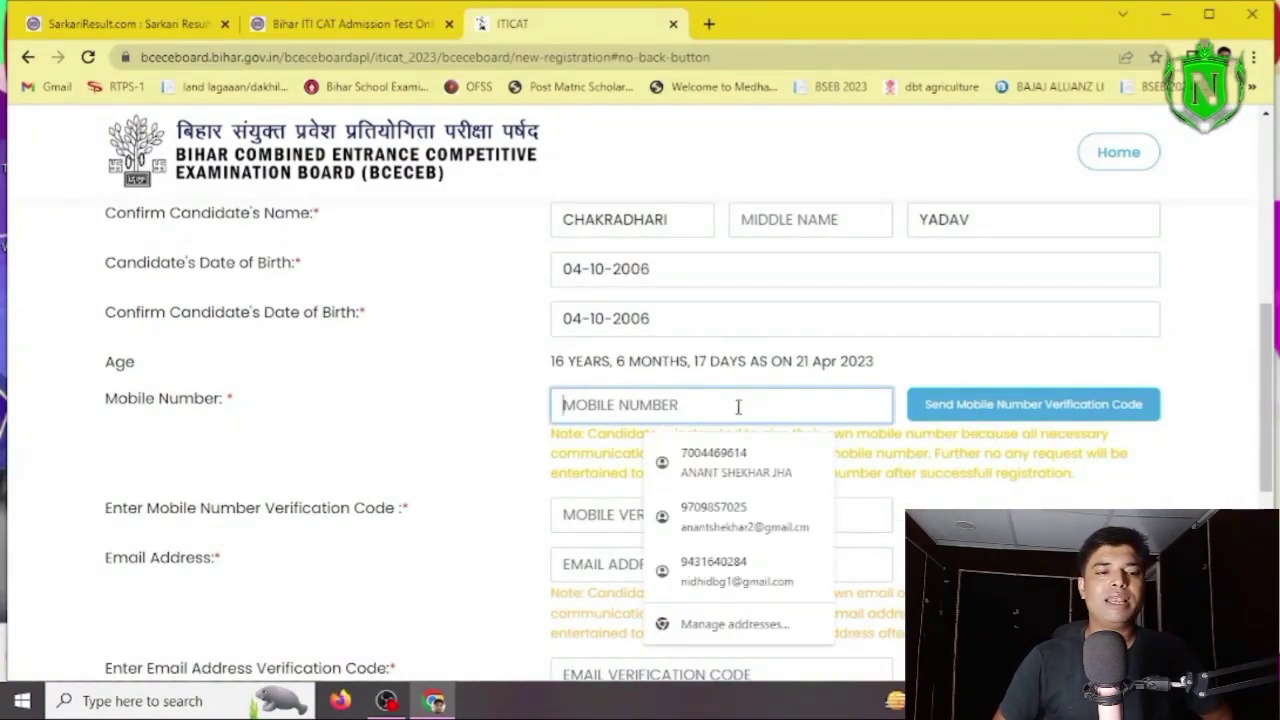
pyautogui.write('7')
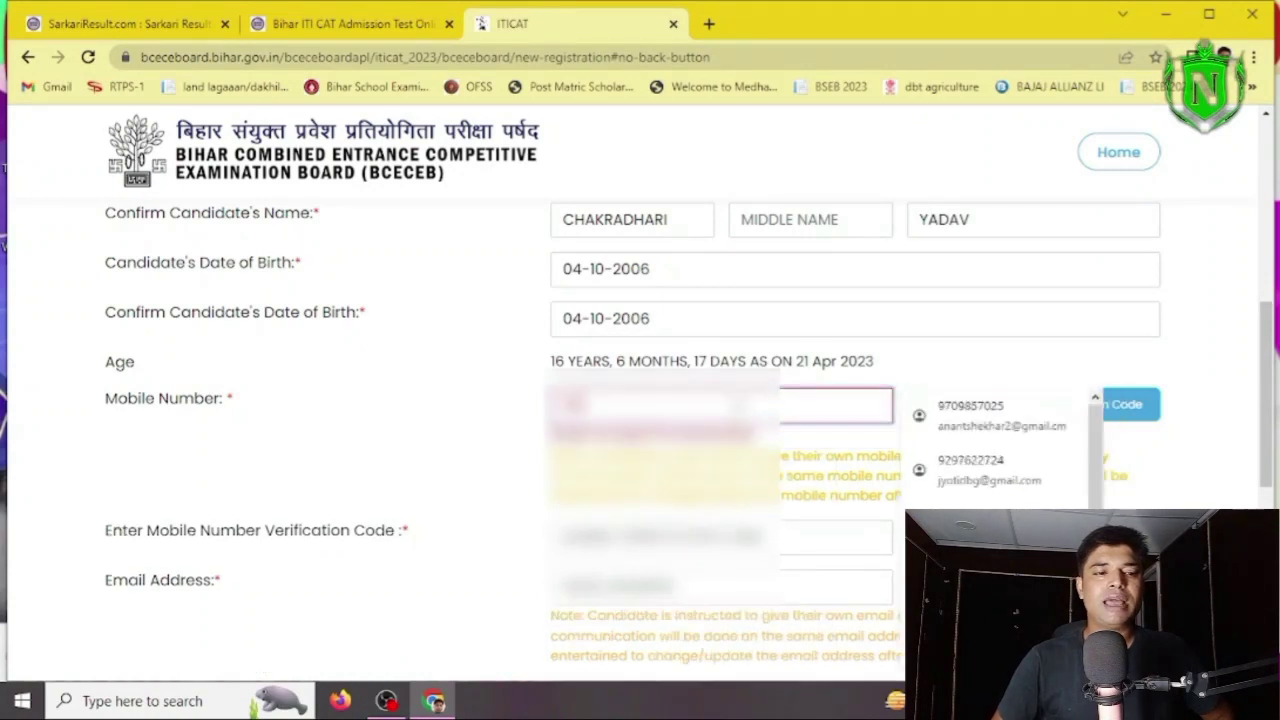
pyautogui.write('*****')
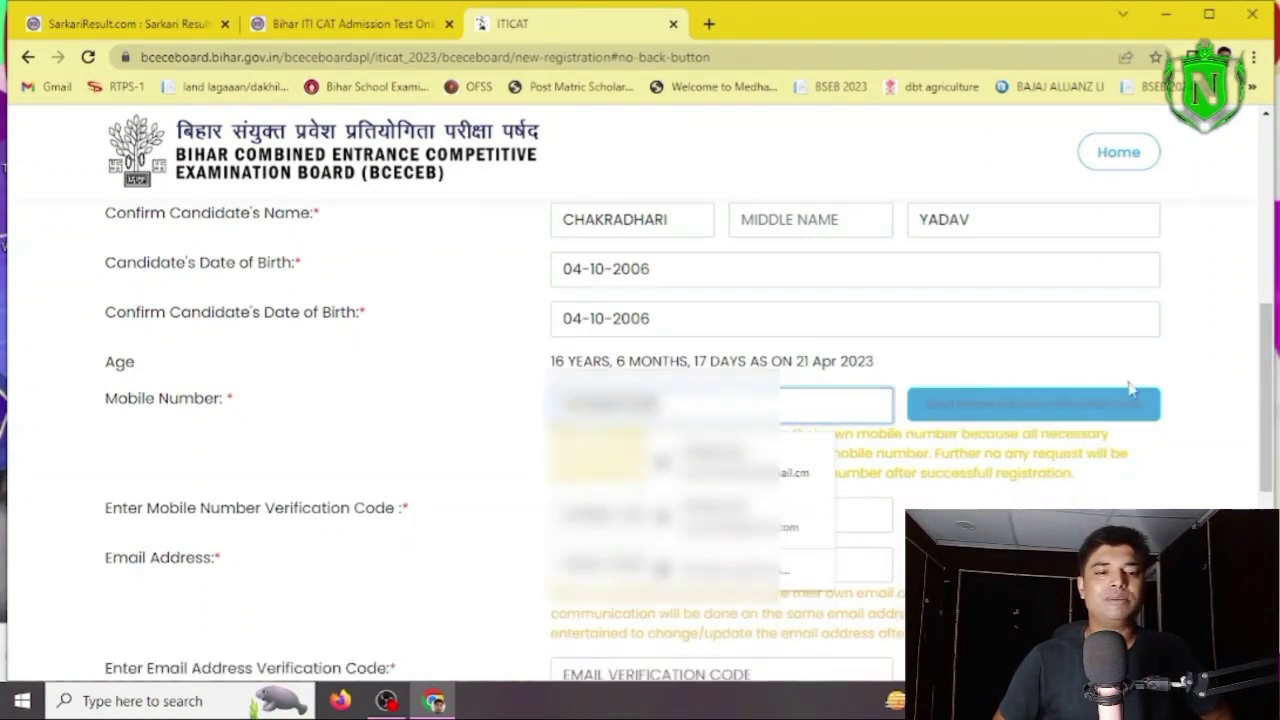
pyautogui.click(1037, 405)
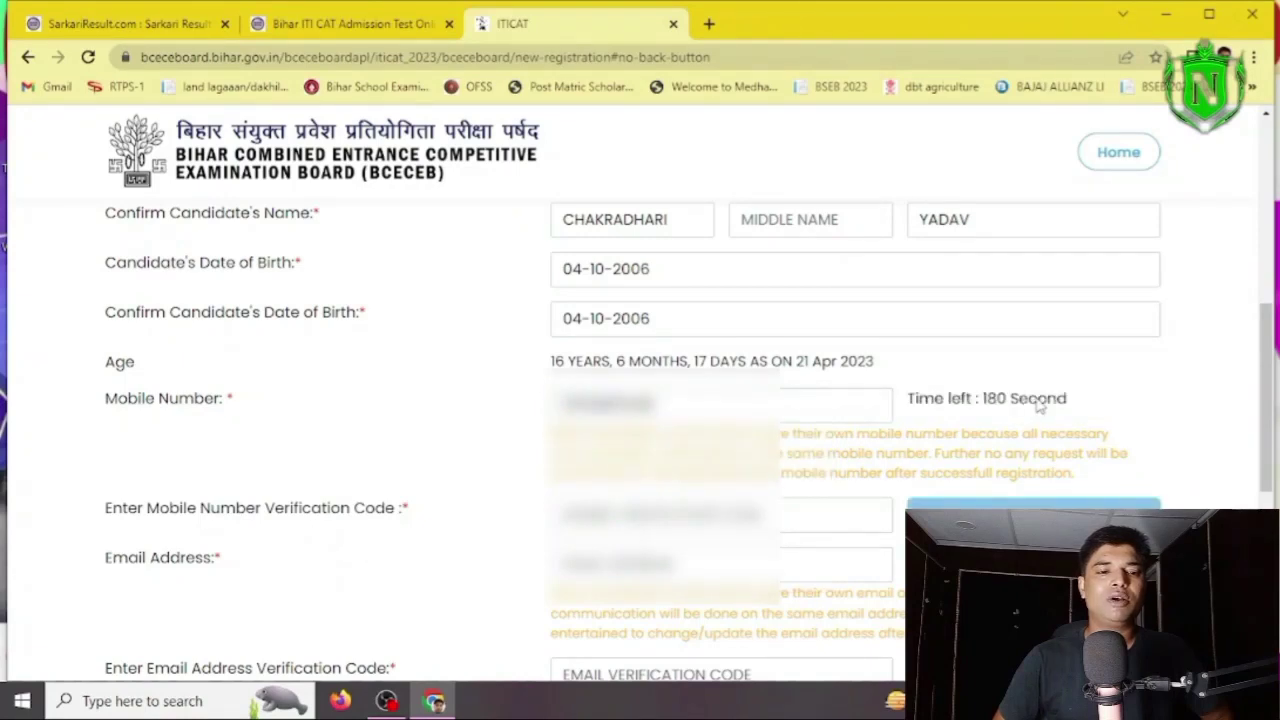
# - Type the received mobile verification code into its field
pyautogui.click(833, 514)
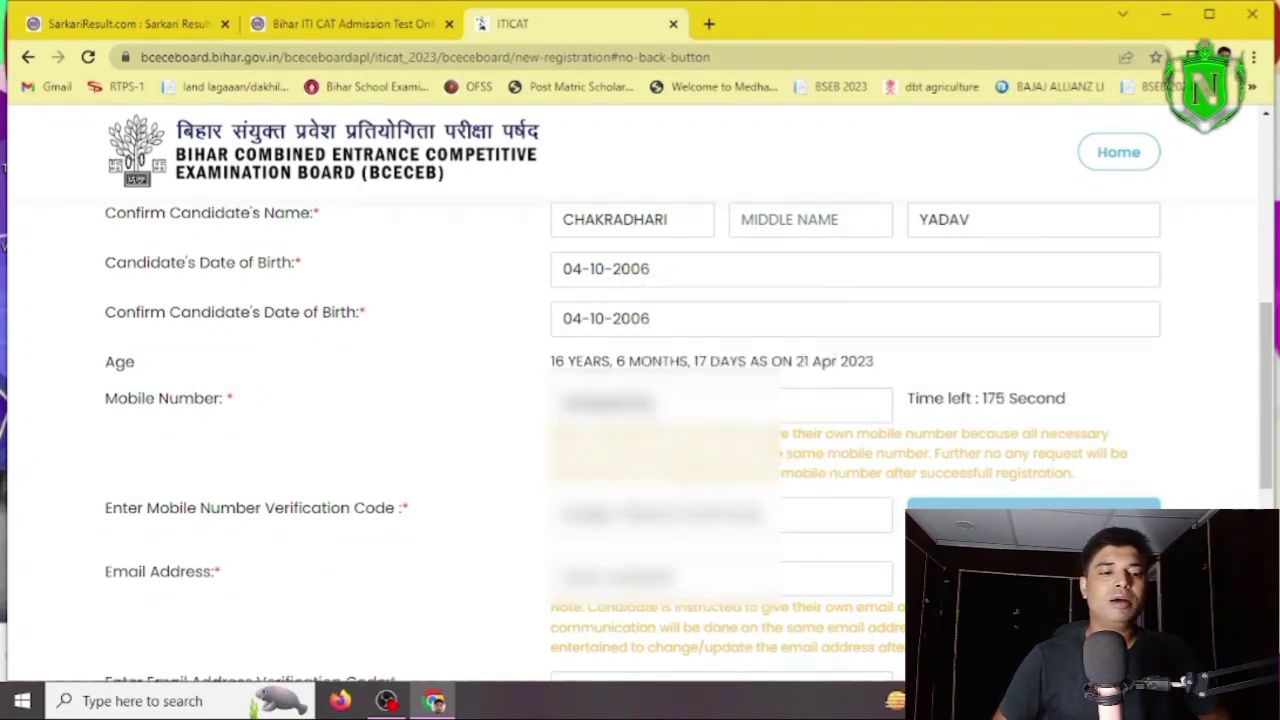
pyautogui.click(722, 514)
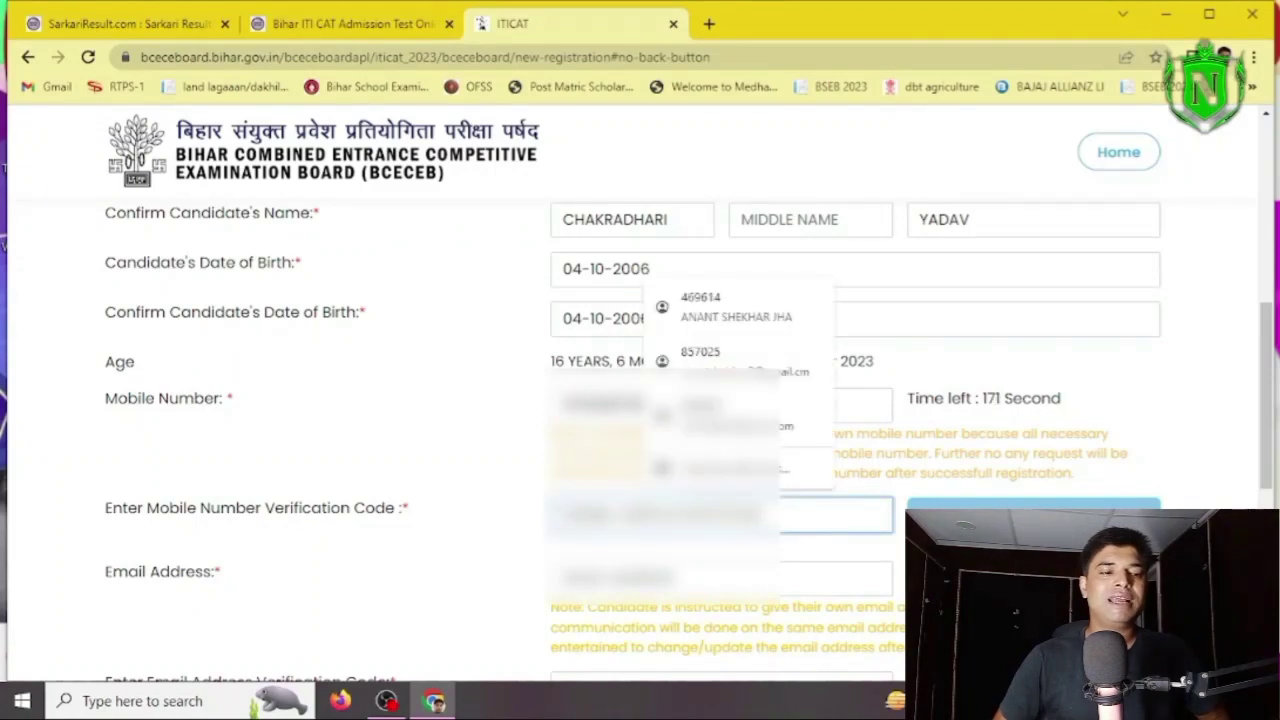
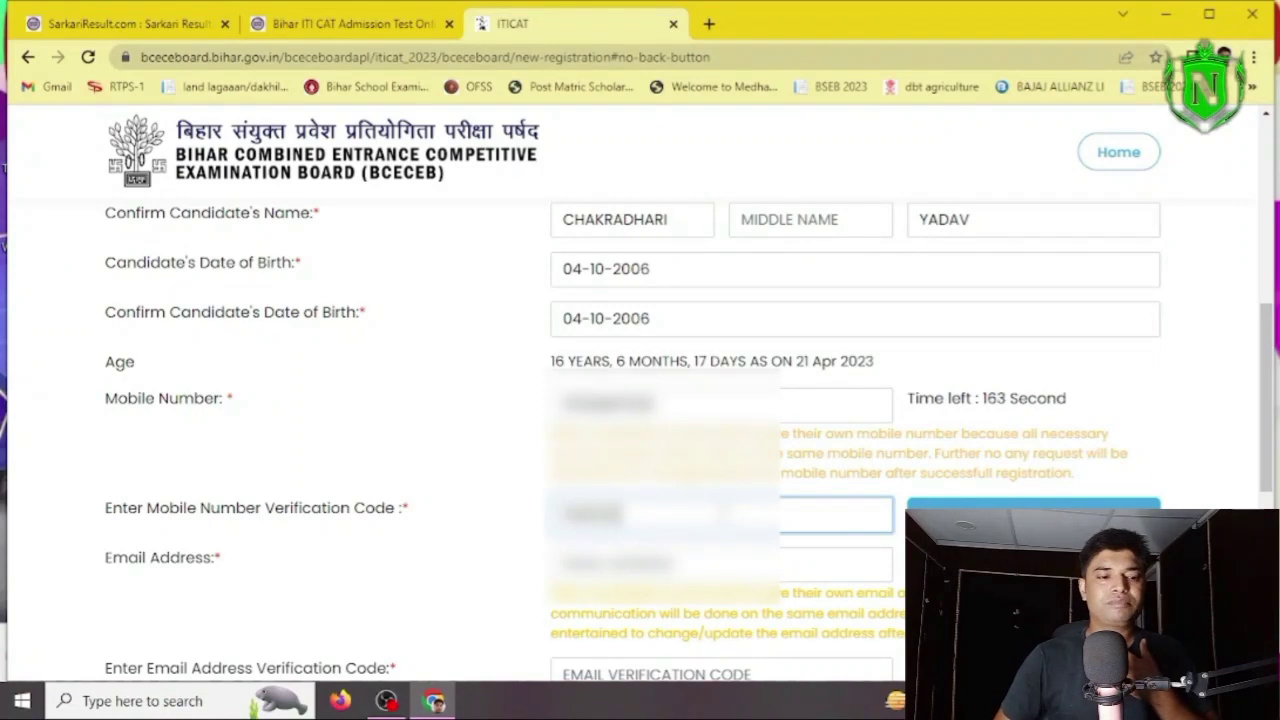
# - Verify the mobile number, then enter the candidate's e-mail address and send its code
pyautogui.click(1033, 515)
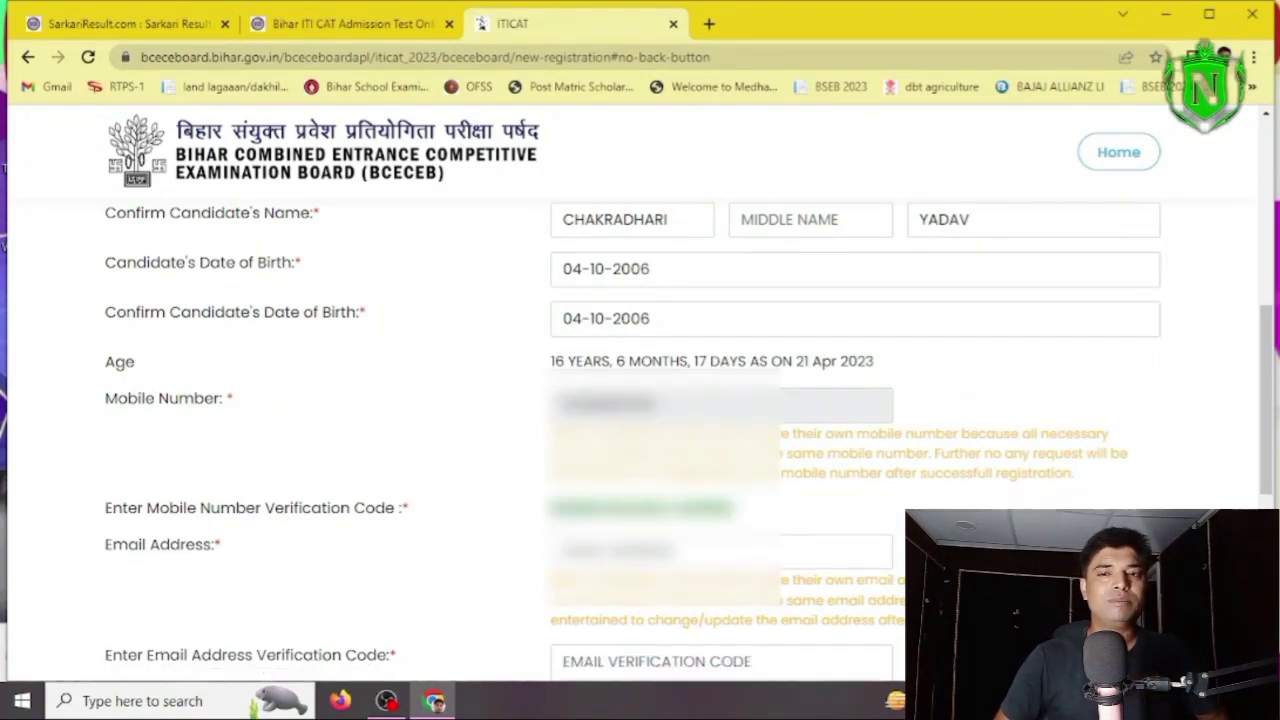
pyautogui.scroll(-1, 633, 188)
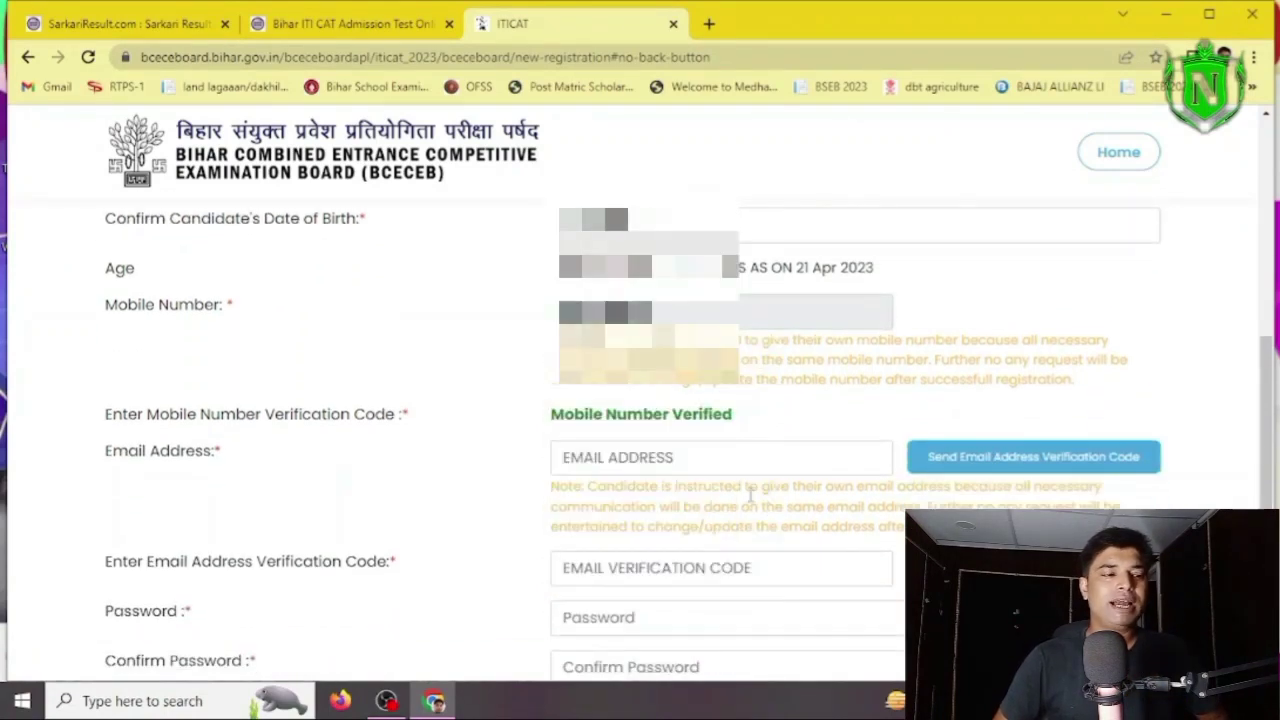
pyautogui.click(703, 461)
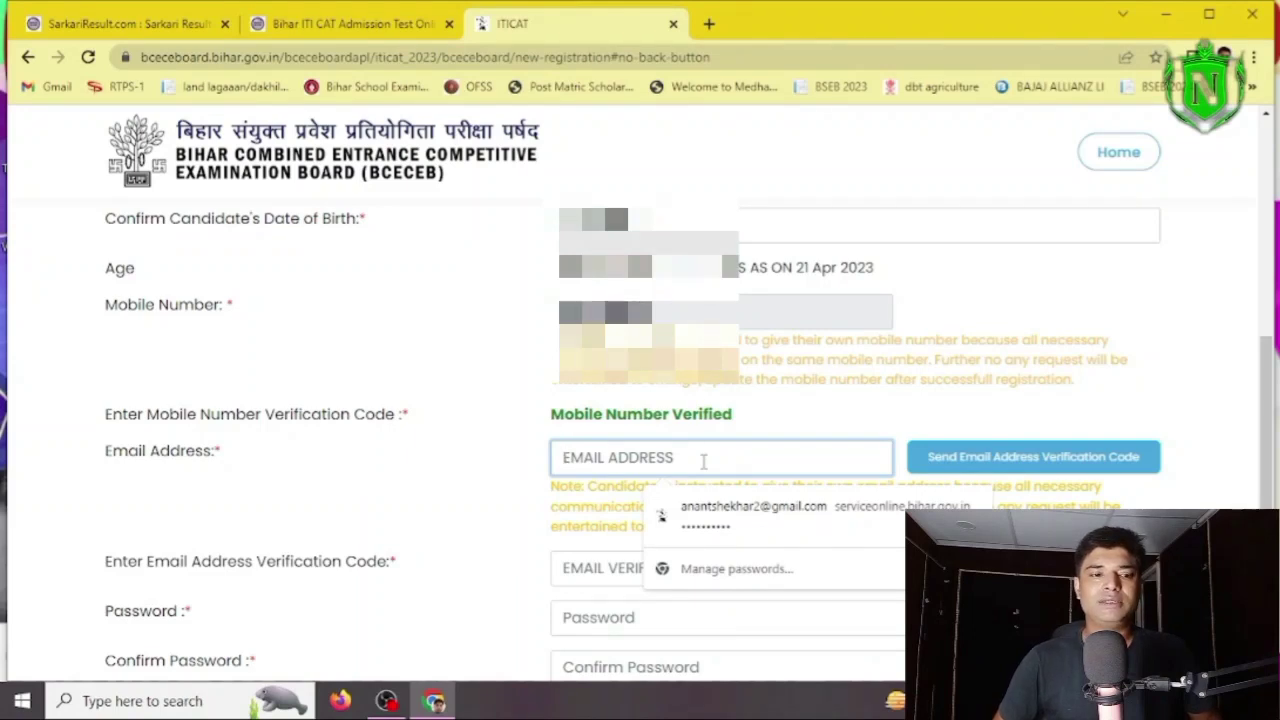
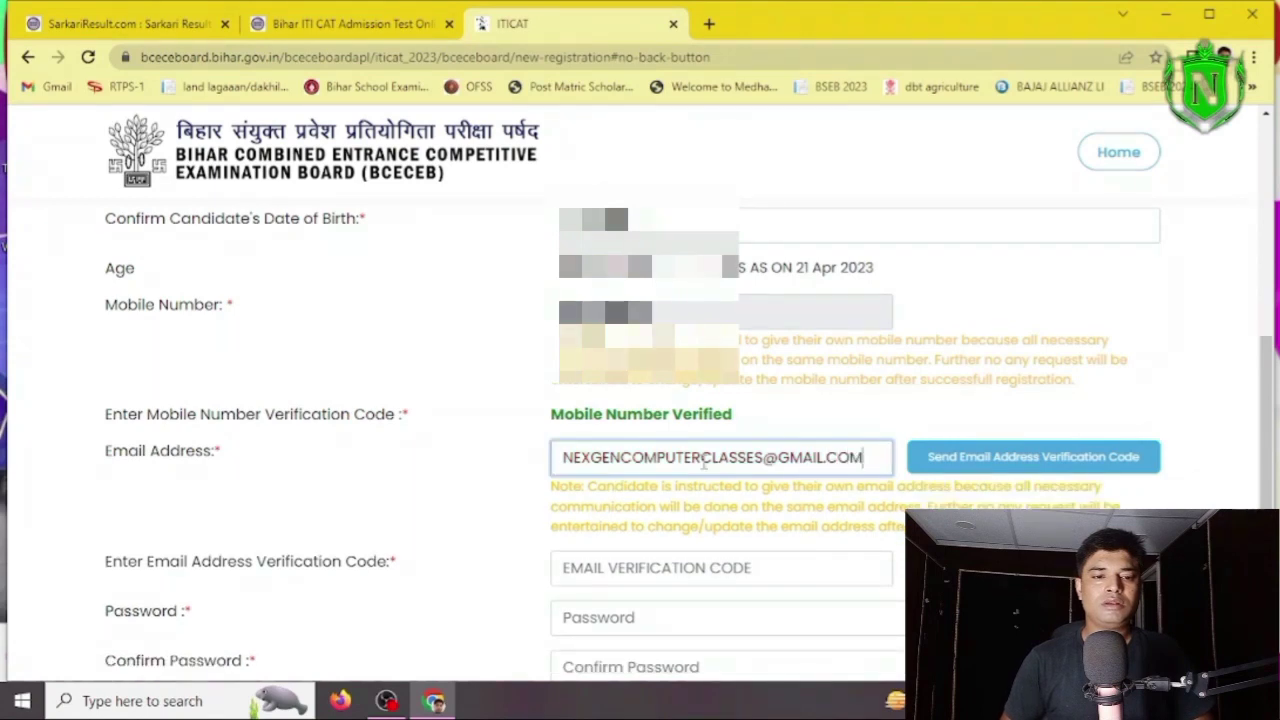
pyautogui.click(1043, 466)
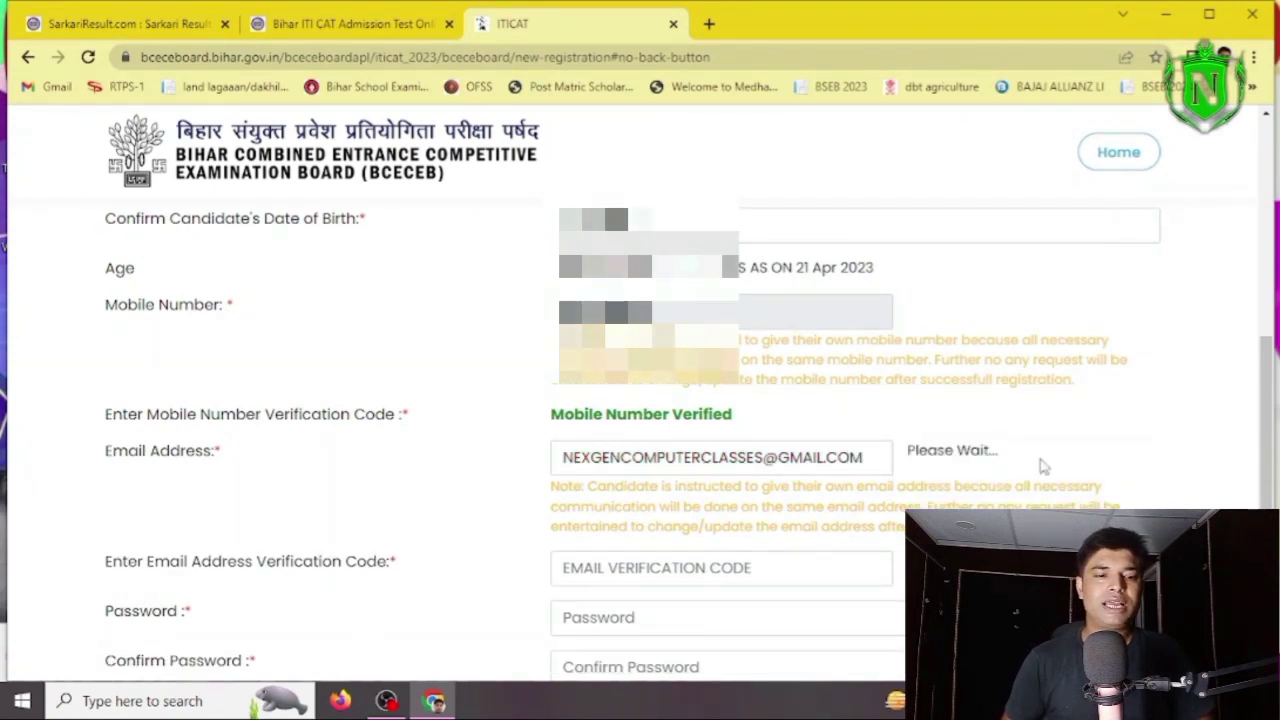
pyautogui.scroll(-2, 772, 440)
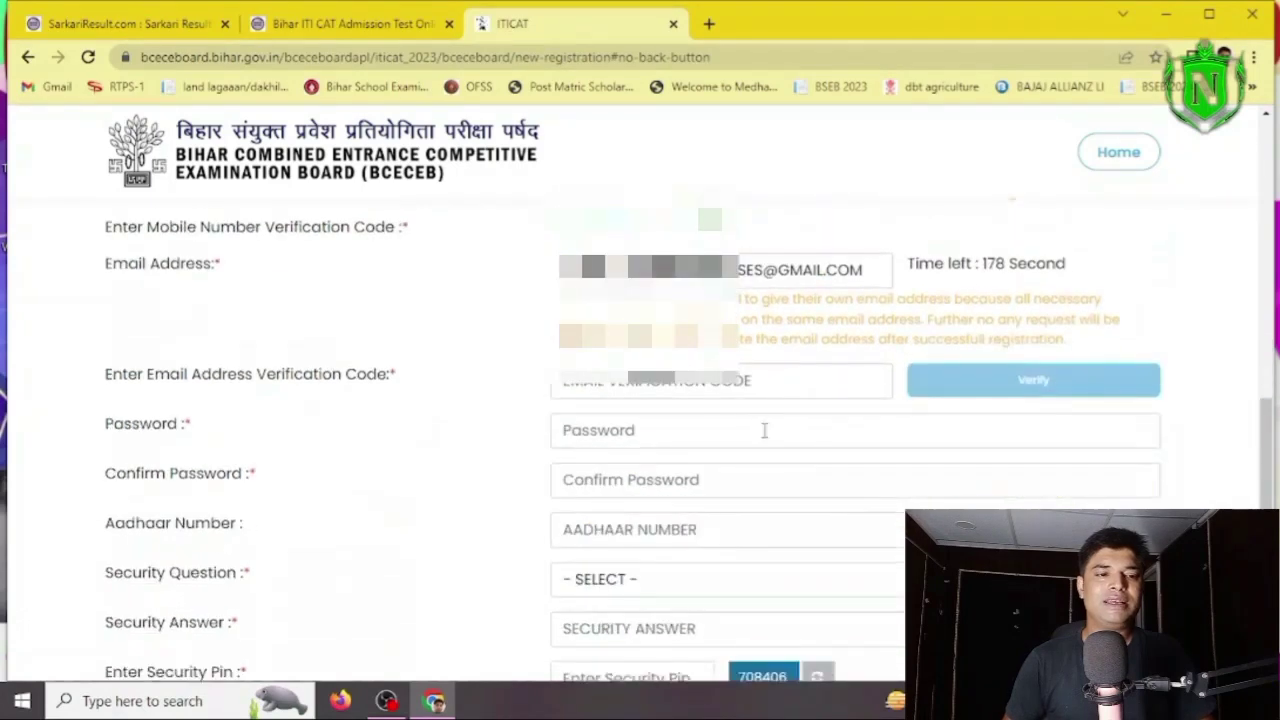
# - Enter the emailed verification code and verify the e-mail address
pyautogui.click(744, 380)
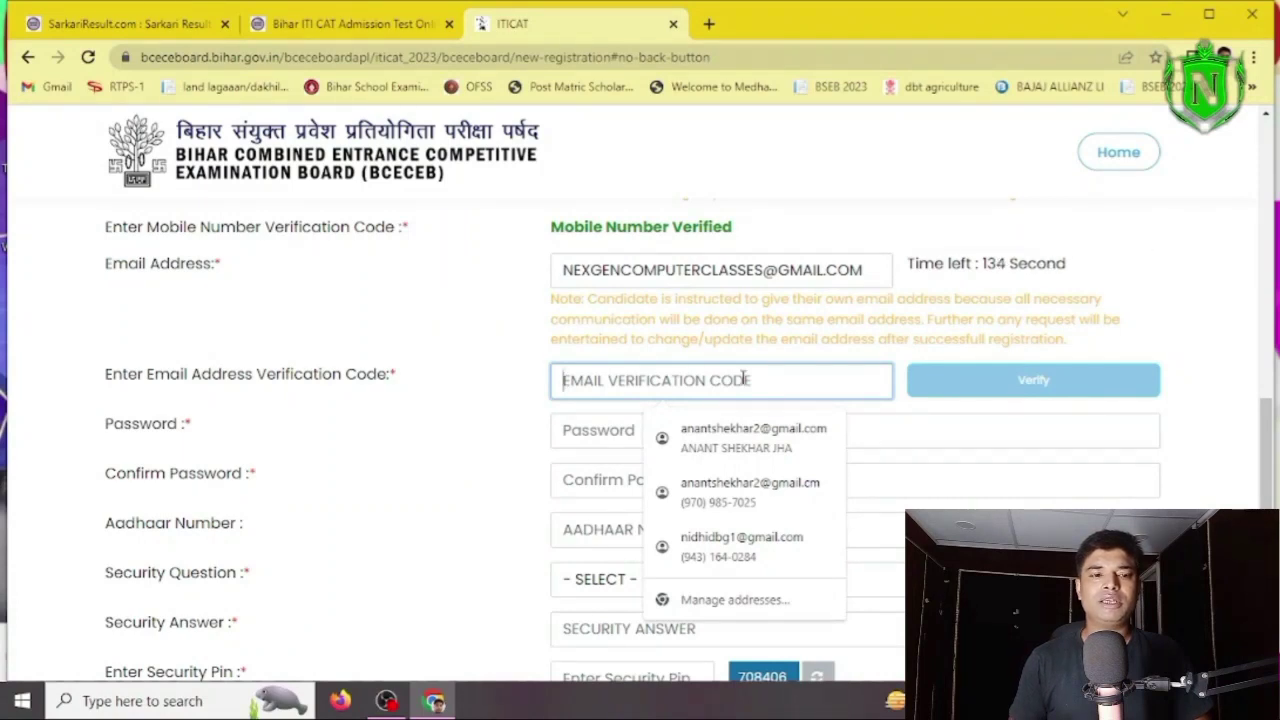
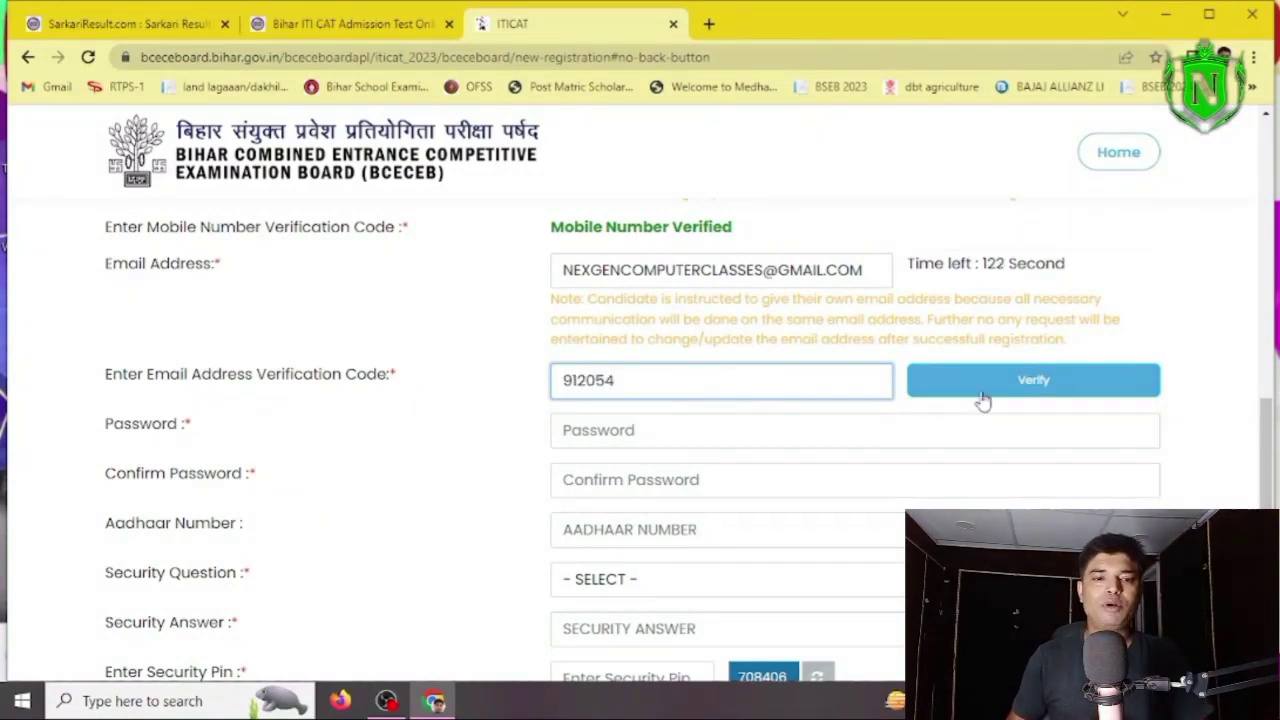
pyautogui.click(1049, 385)
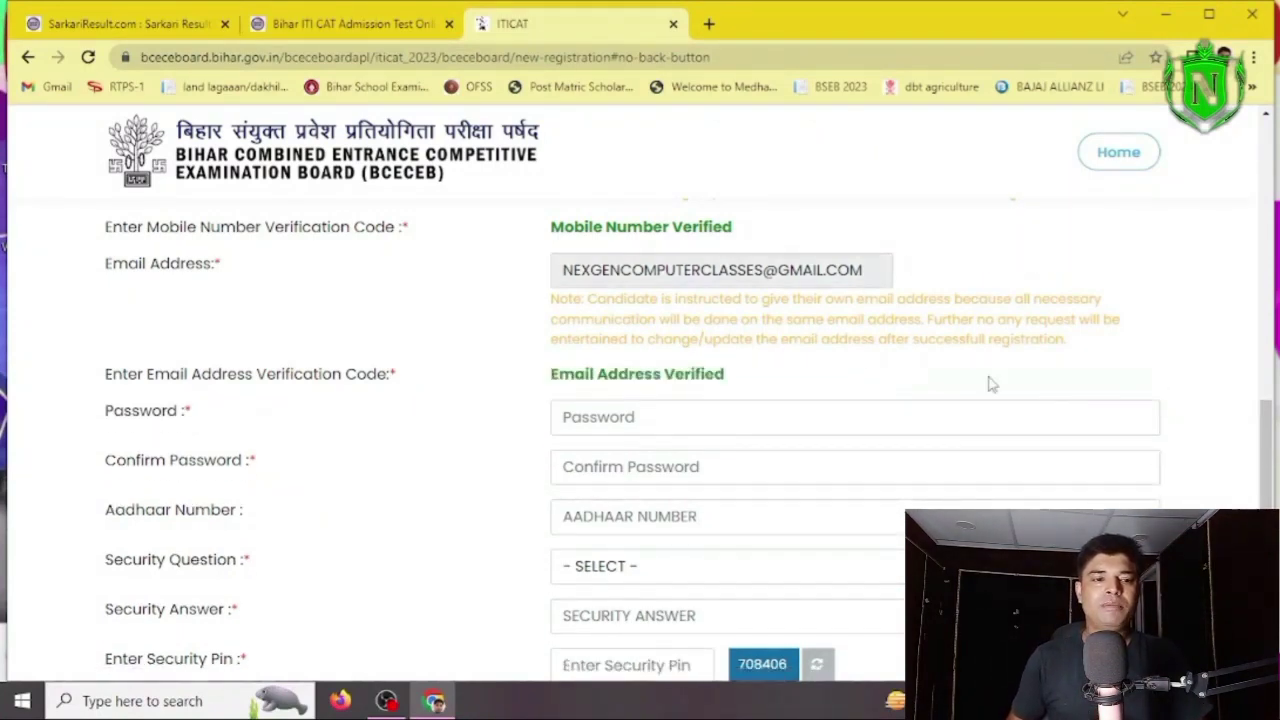
pyautogui.scroll(-1, 846, 346)
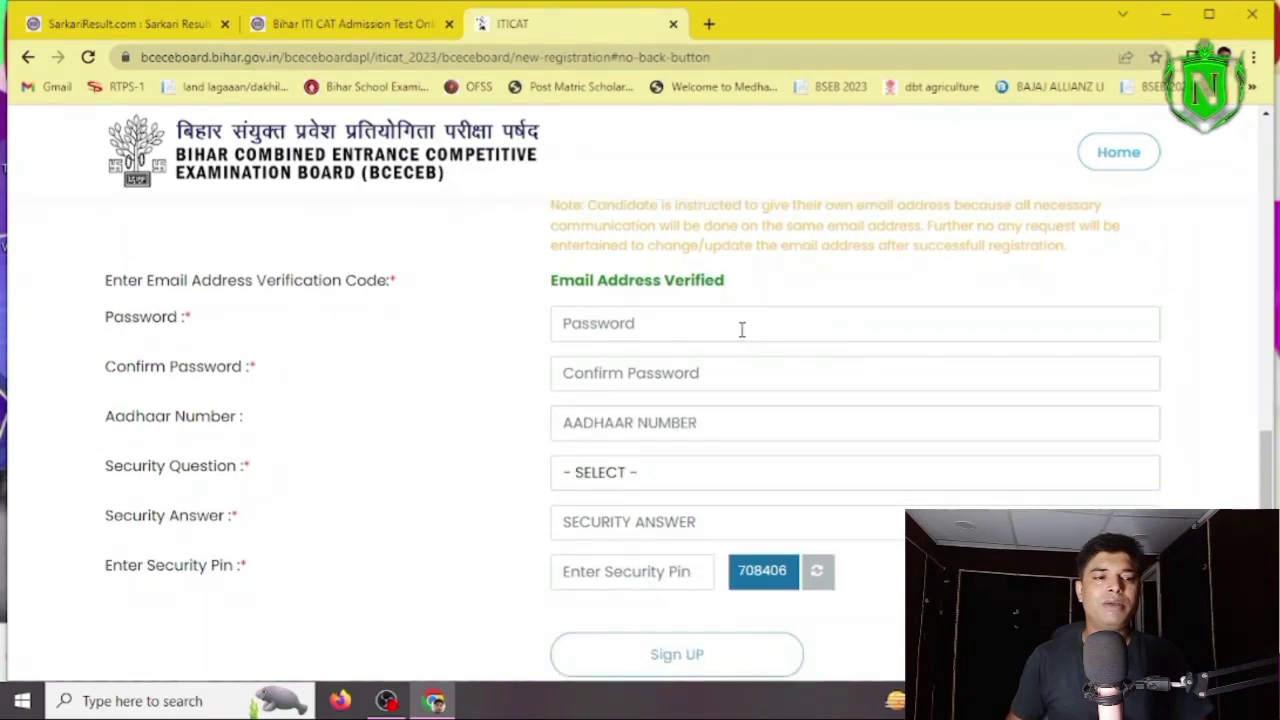
# - Type the account password and retype it in Confirm Password
pyautogui.click(741, 329)
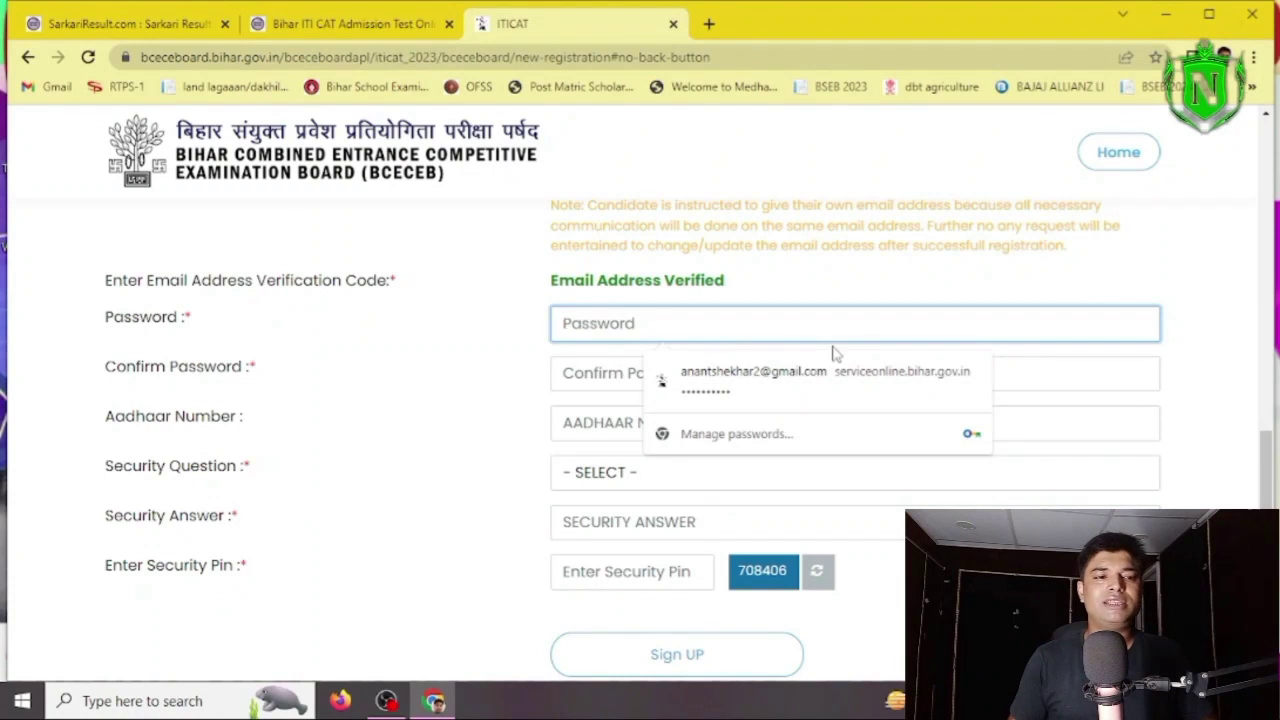
pyautogui.click(98, 704)
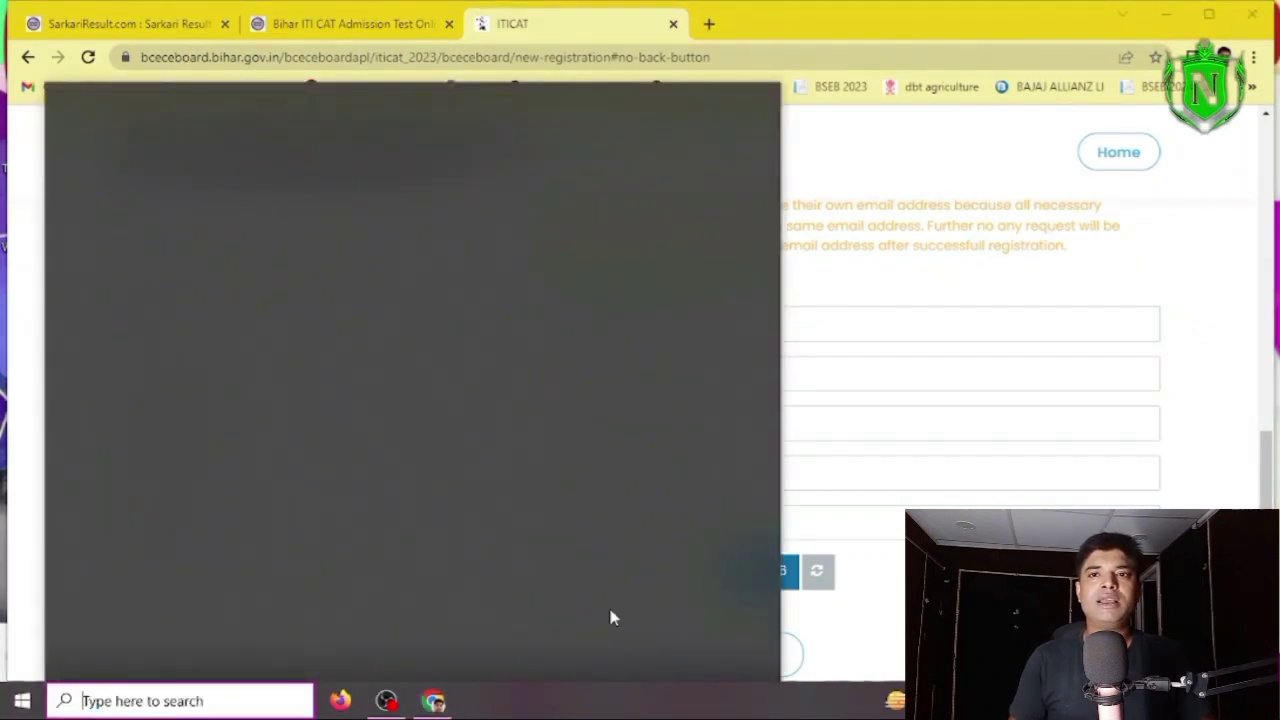
pyautogui.click(915, 290)
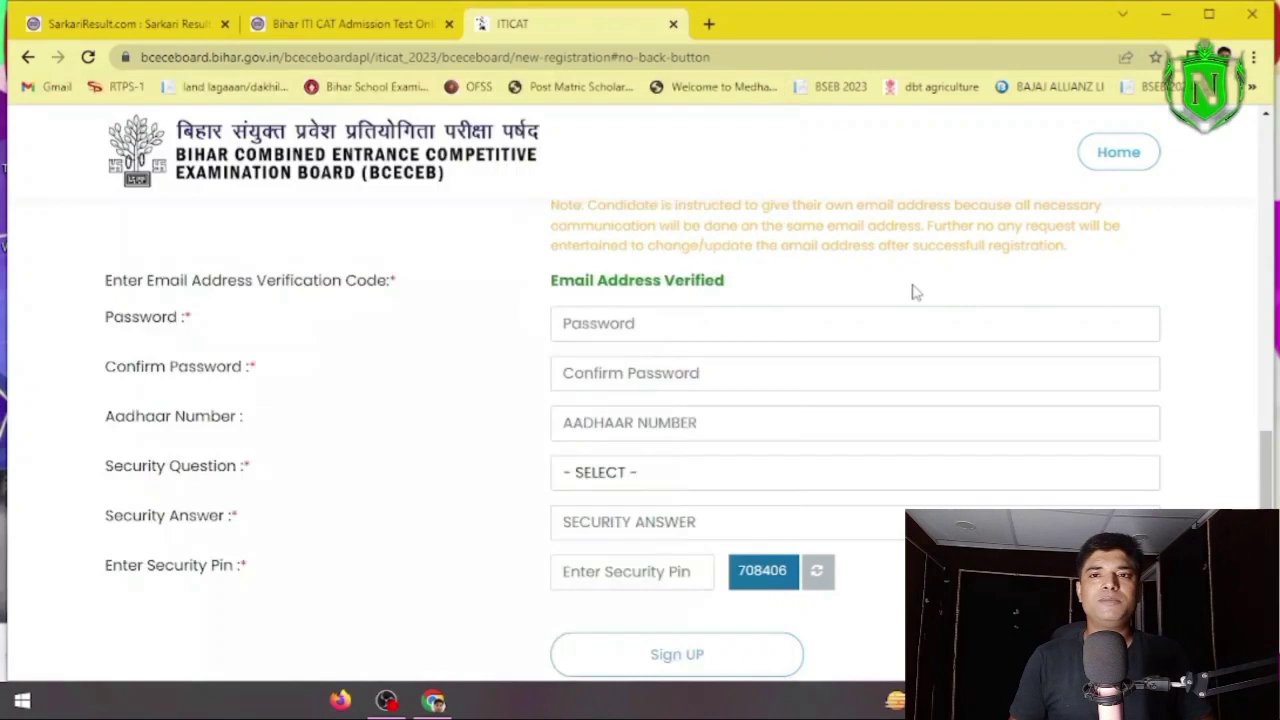
pyautogui.click(622, 323)
pyautogui.write('*****')
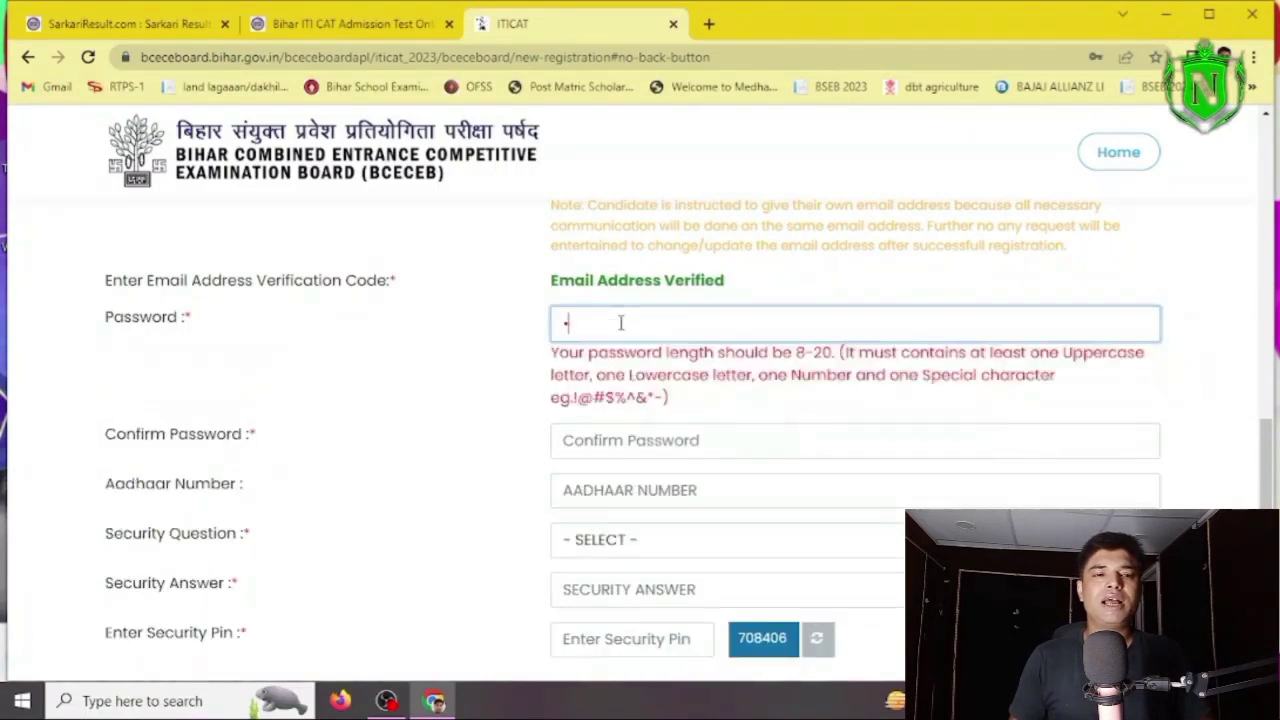
pyautogui.write('*****')
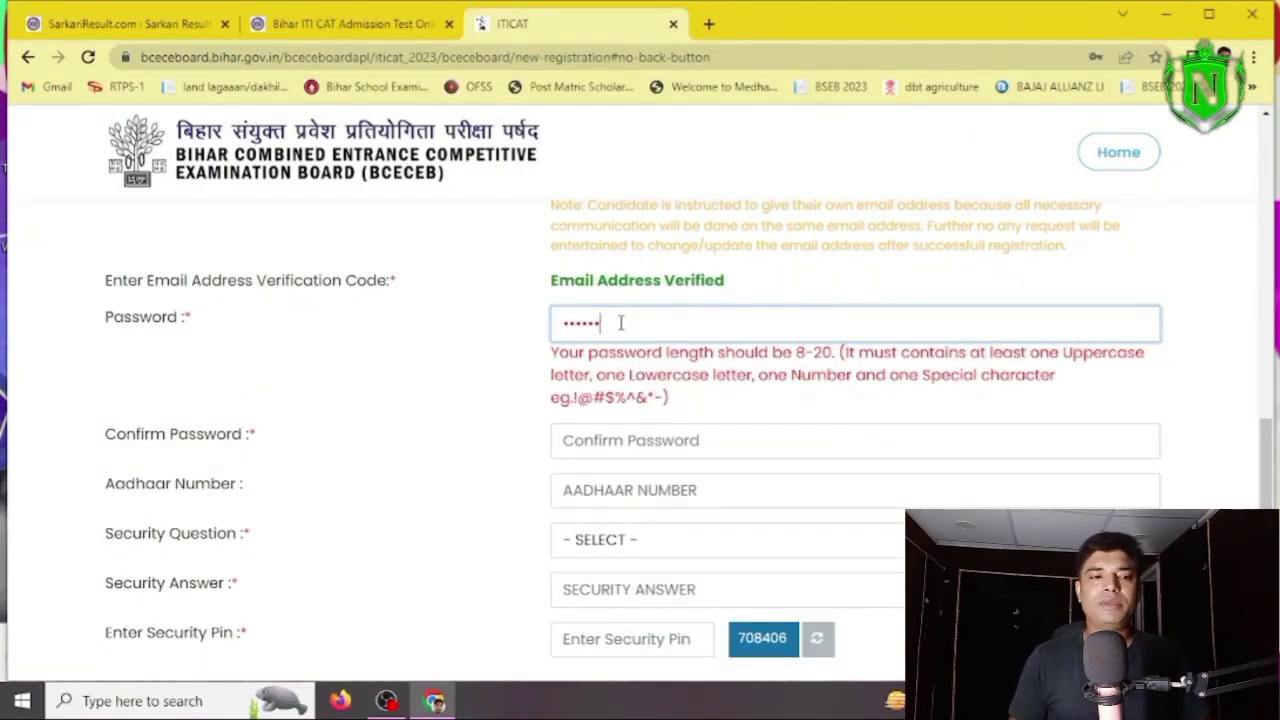
pyautogui.press('Tab')
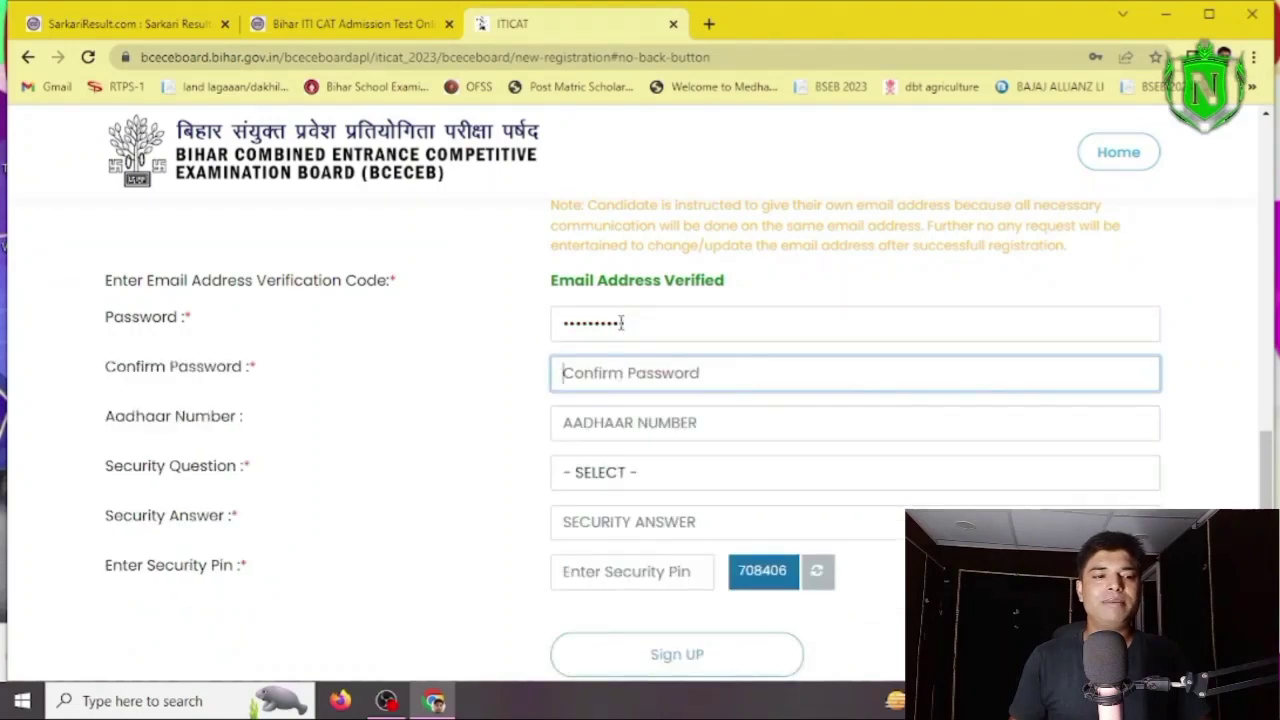
pyautogui.write('******')
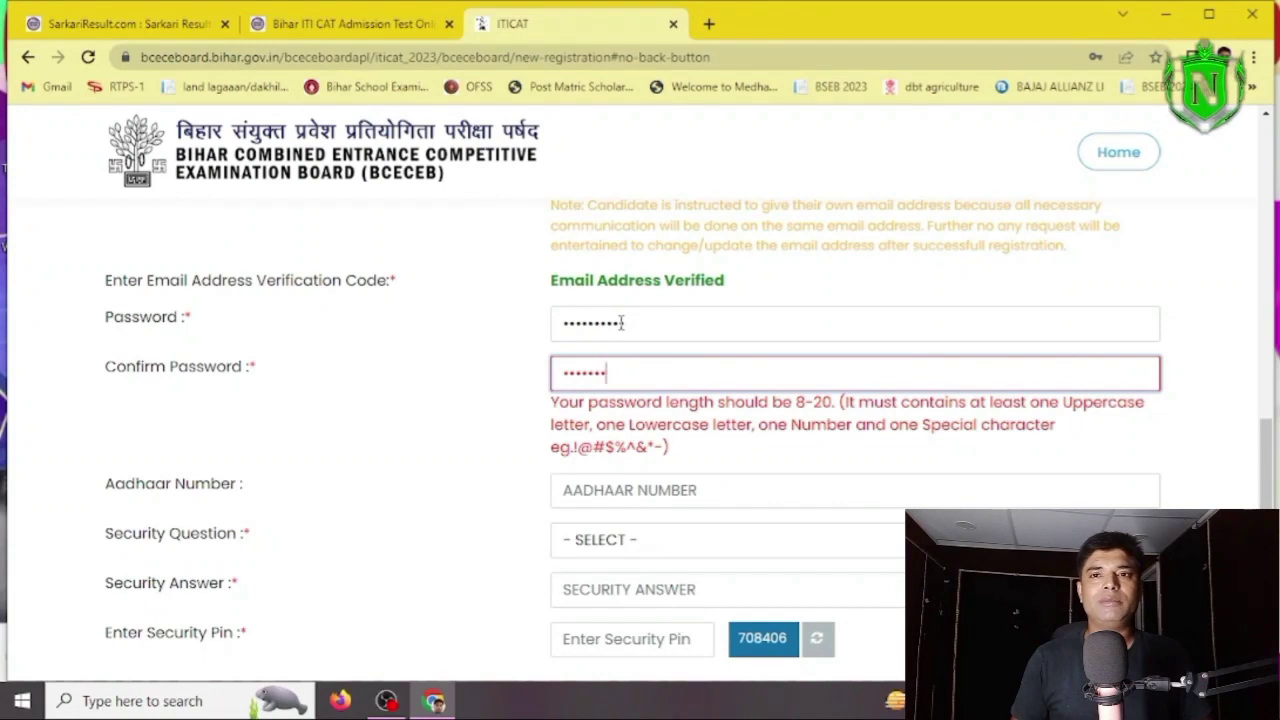
pyautogui.write('****')
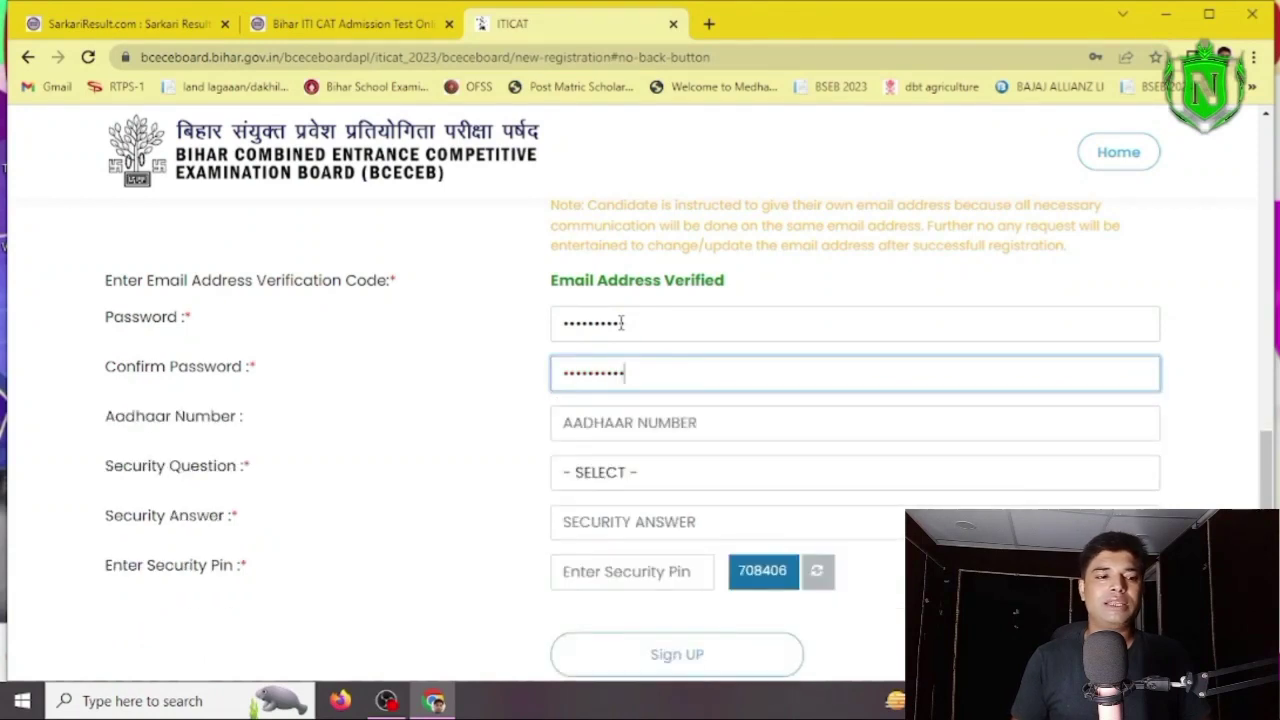
pyautogui.press('Tab')
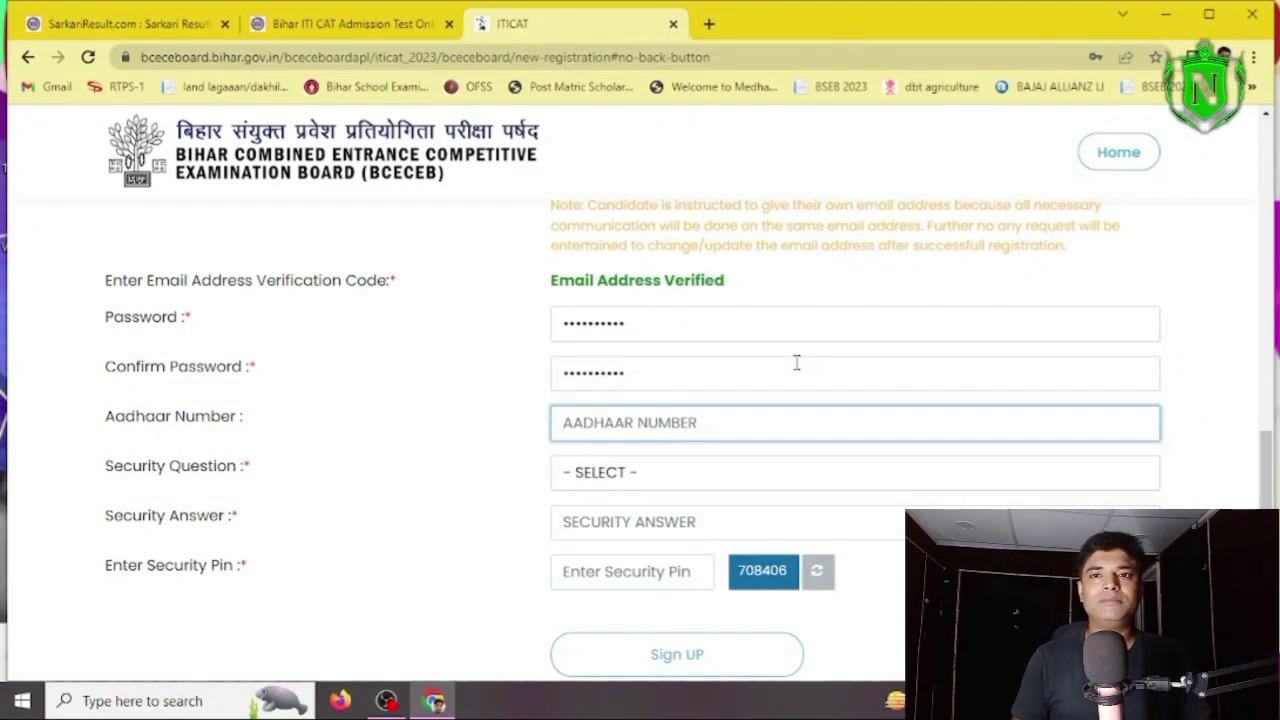
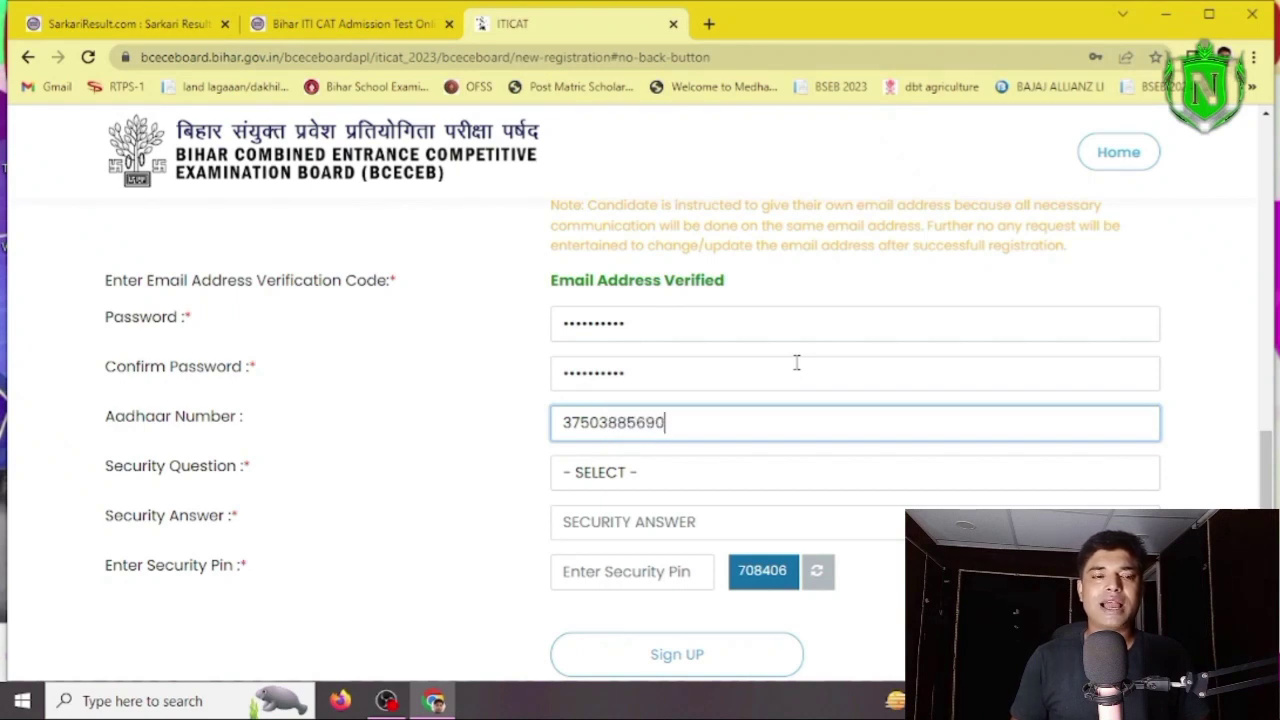
# - Enter the candidate's 12-digit Aadhaar number in the Aadhaar Number field
pyautogui.press('Tab')
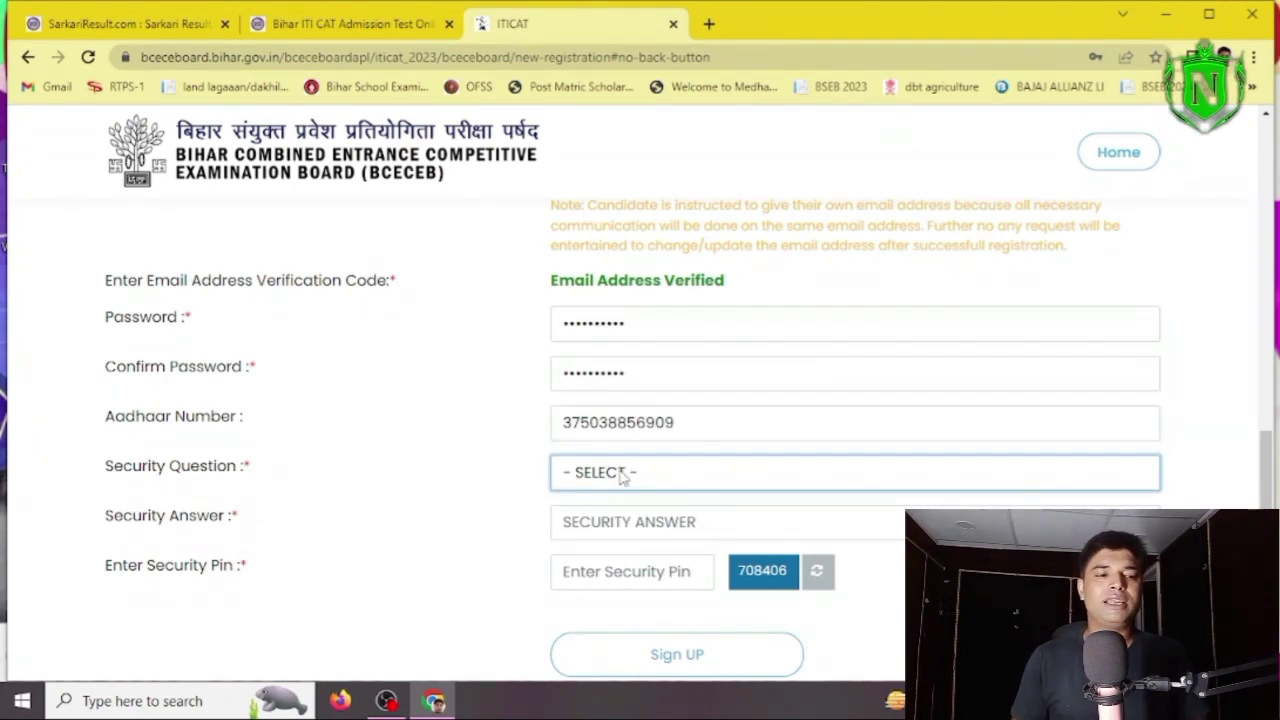
# - Choose 'NAME OF YOUR FIRST TEACHER?' as the security question and type its secret answer
pyautogui.click(622, 477)
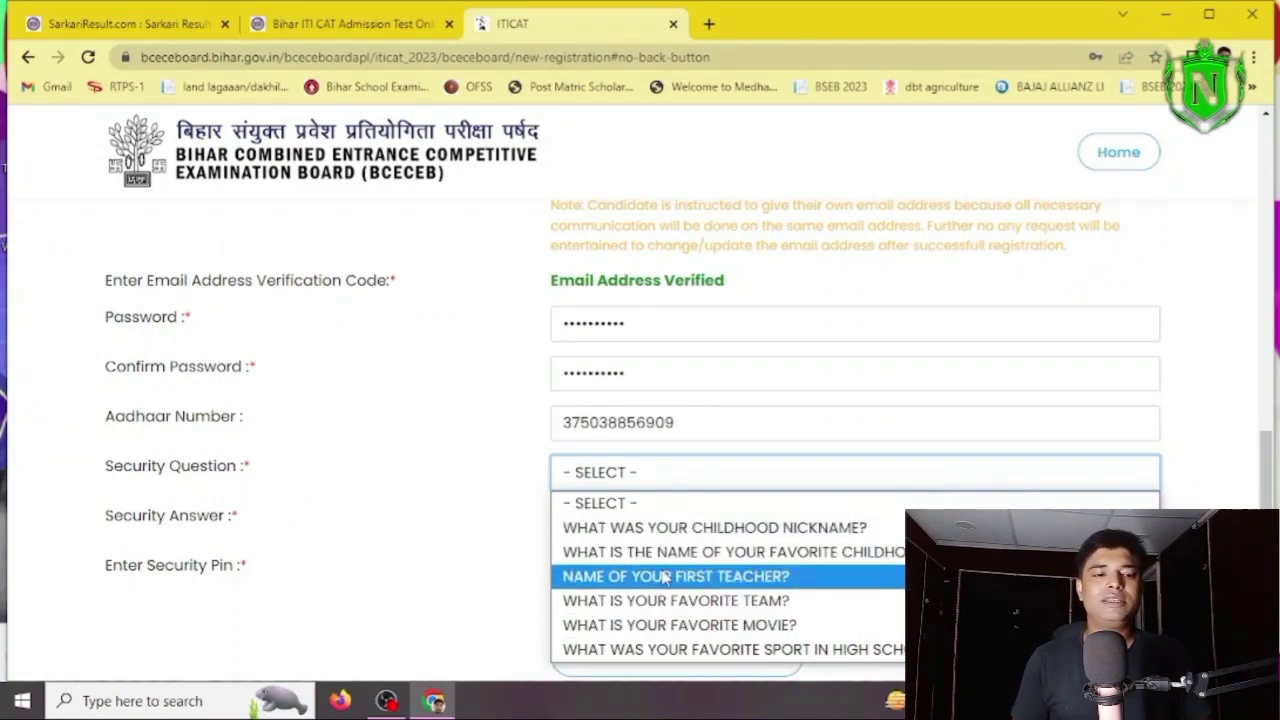
pyautogui.click(665, 577)
pyautogui.click(657, 518)
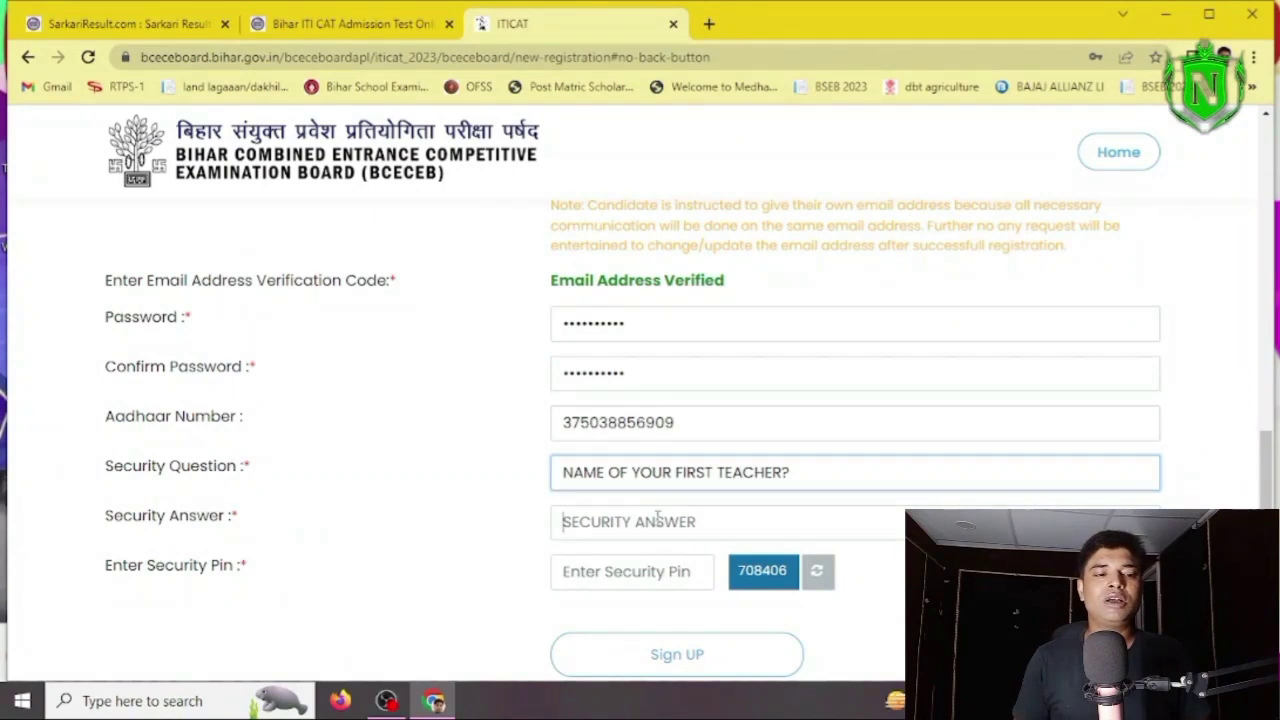
pyautogui.scroll(-1, 703, 560)
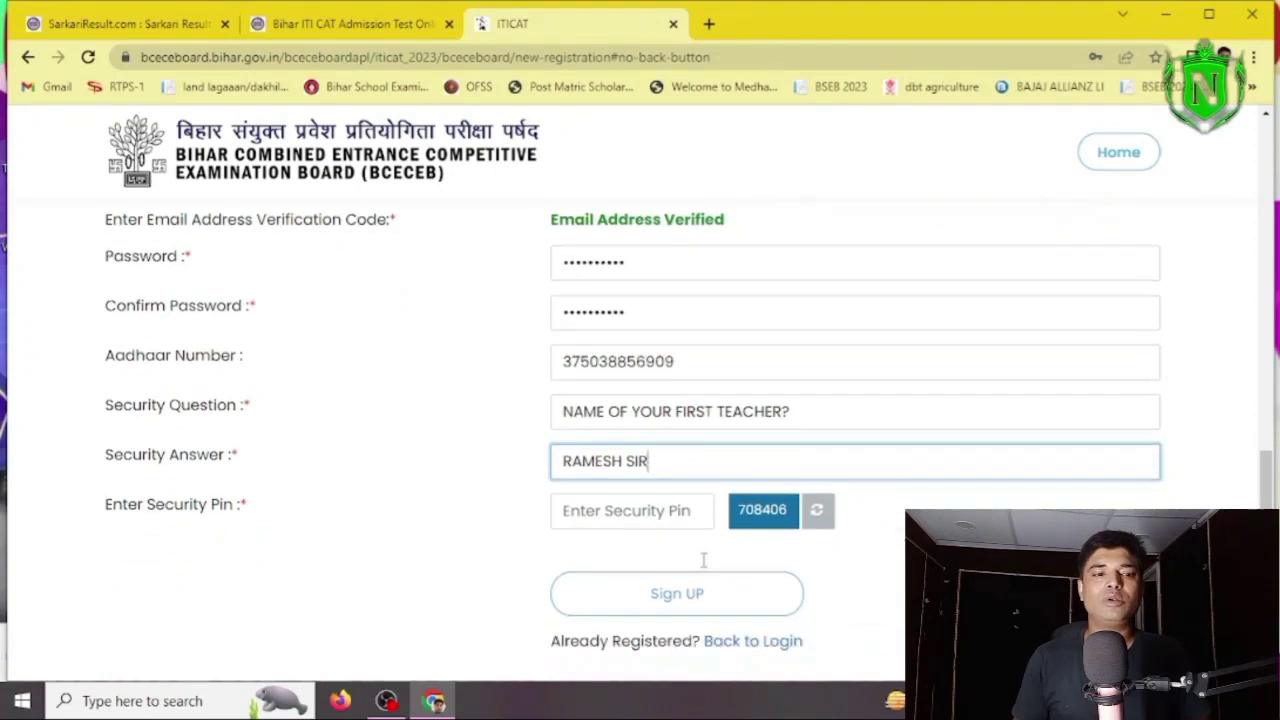
pyautogui.scroll(-1, 703, 560)
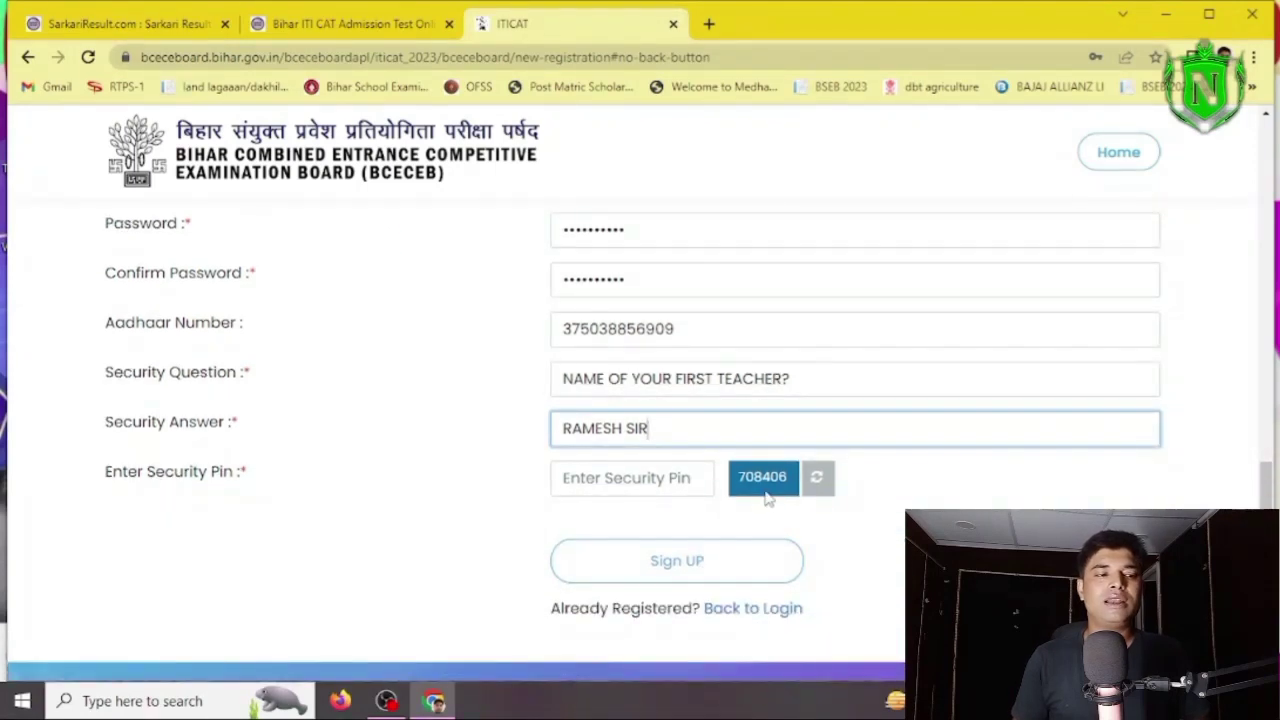
pyautogui.click(655, 482)
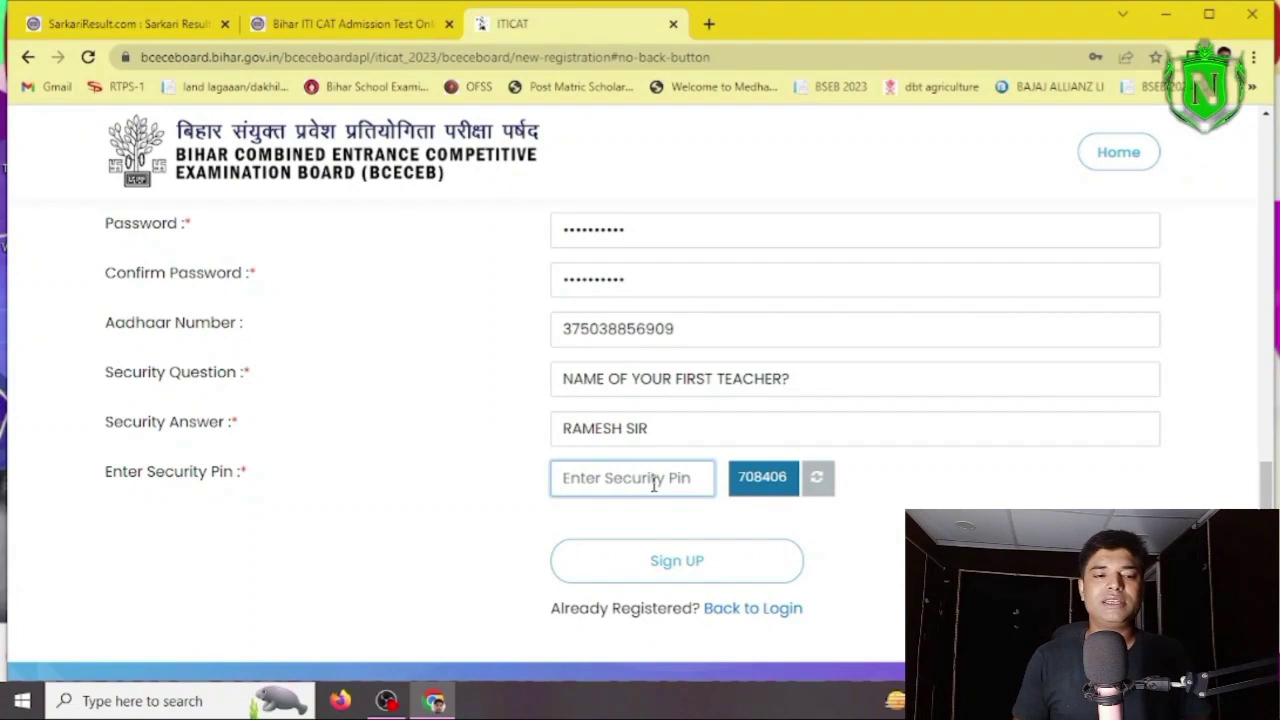
# - Enter the displayed security pin and scroll back through the form to review it
pyautogui.write('708406')
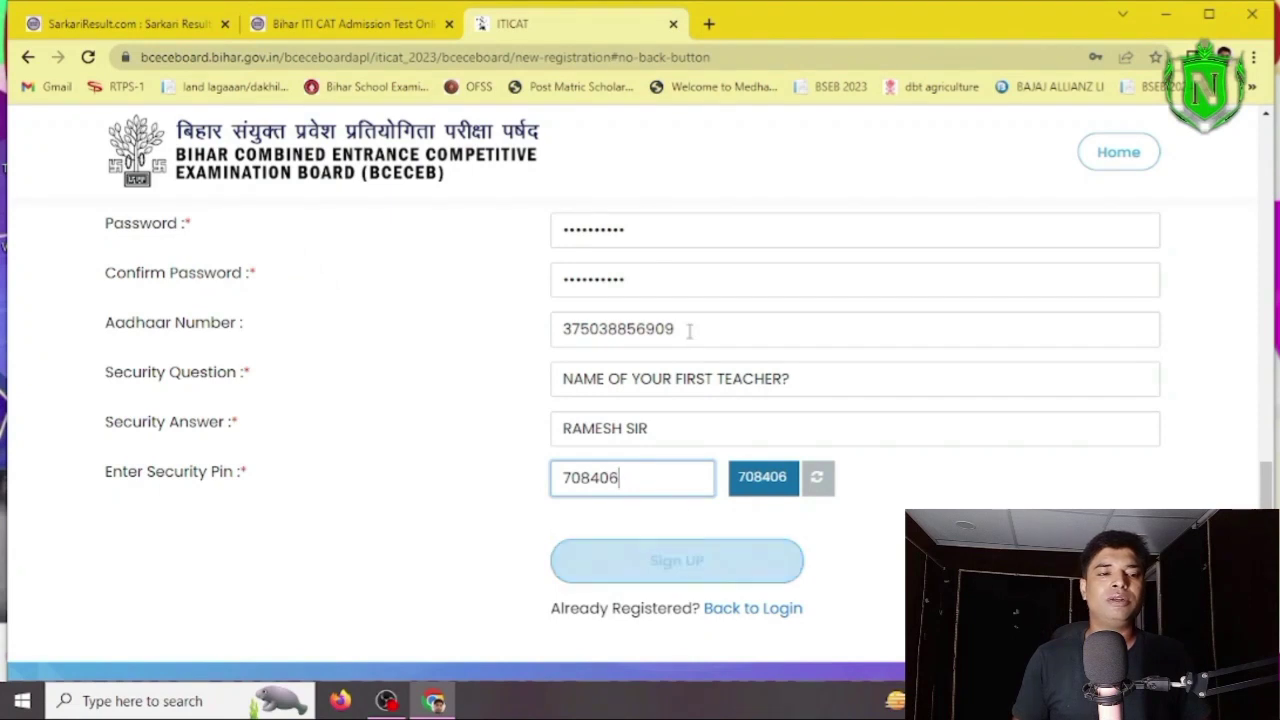
pyautogui.scroll(4, 688, 345)
pyautogui.scroll(5, 690, 333)
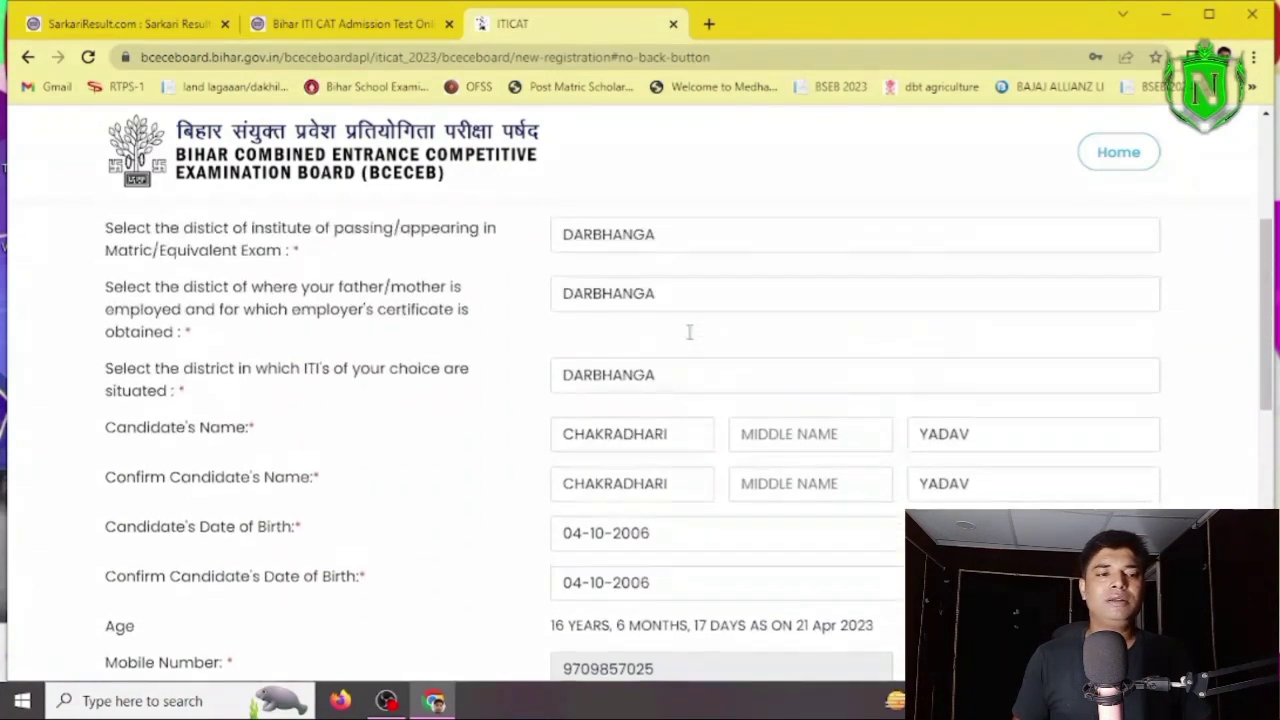
pyautogui.scroll(1, 688, 341)
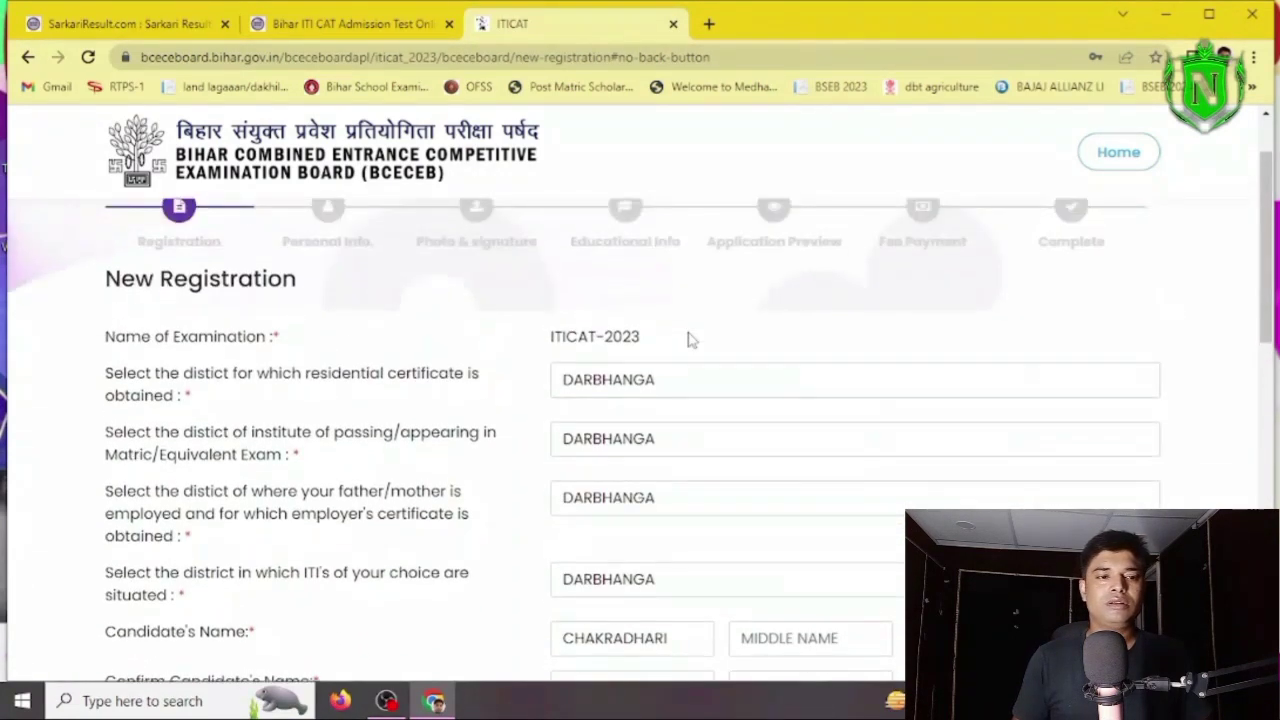
pyautogui.scroll(-9, 688, 340)
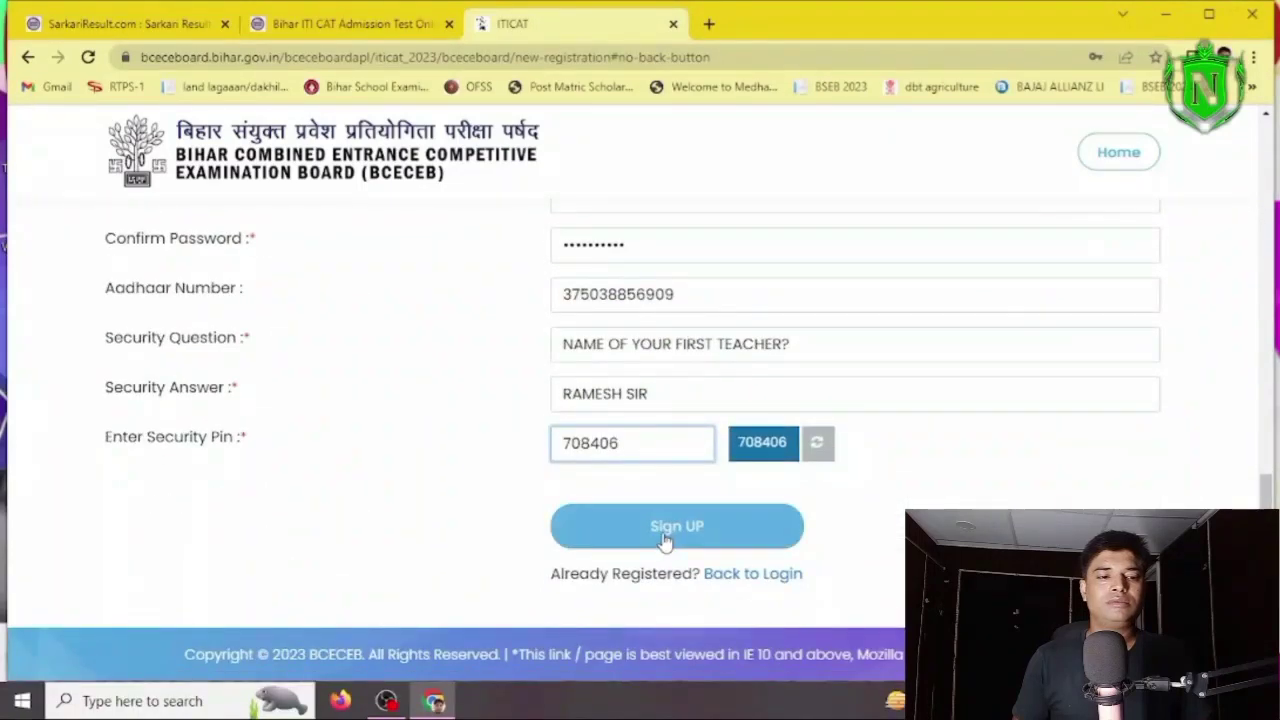
# - Submit the registration details and confirm them from the preview dialog
pyautogui.click(665, 538)
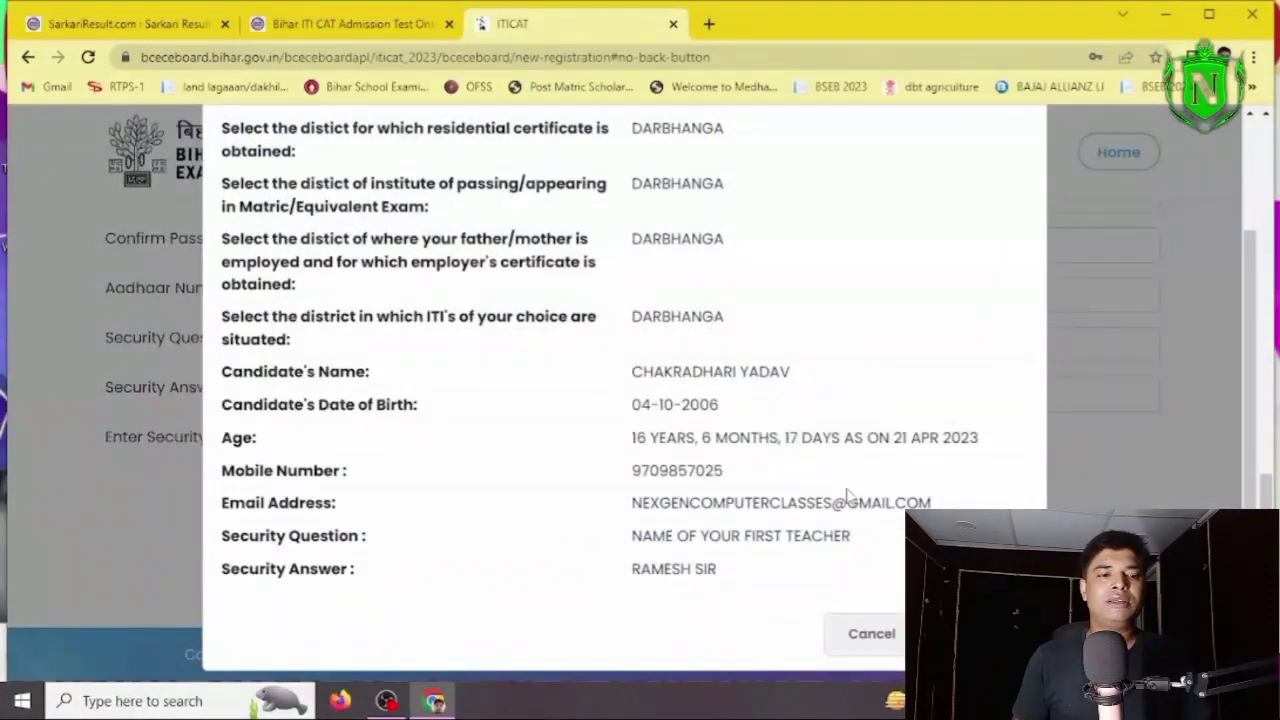
pyautogui.scroll(2, 871, 457)
pyautogui.scroll(-1, 870, 458)
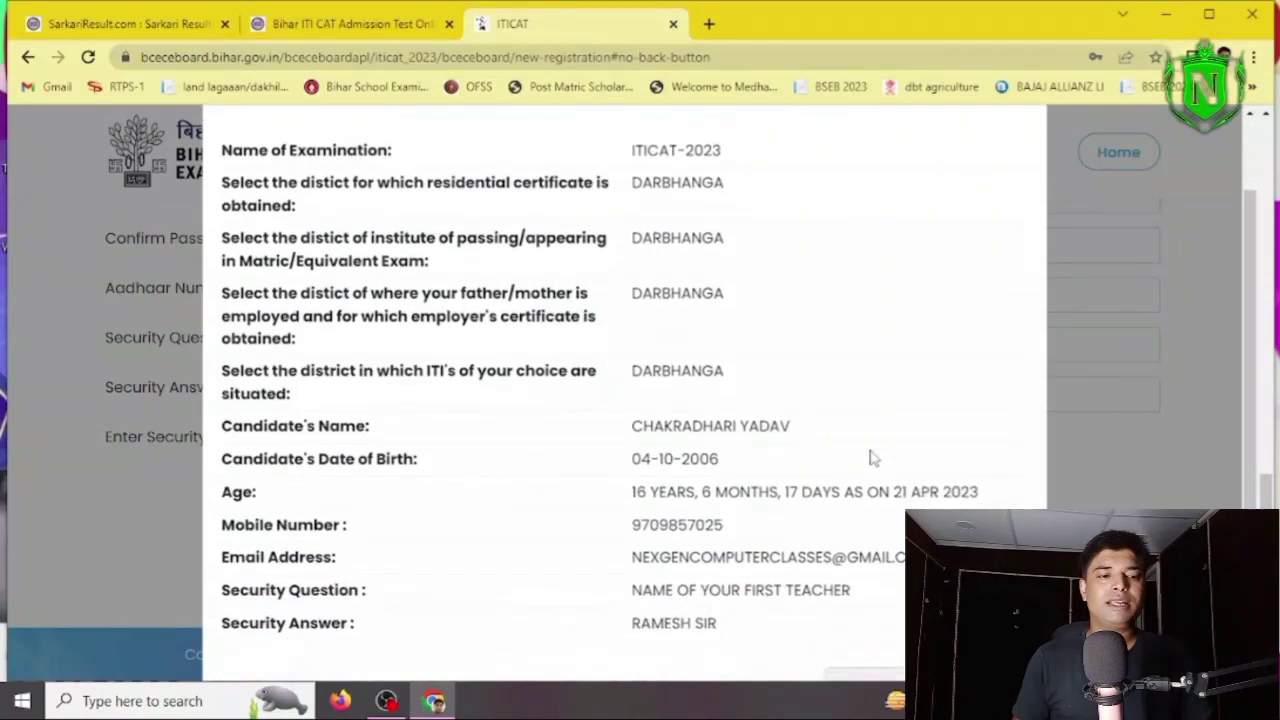
pyautogui.scroll(-1, 870, 458)
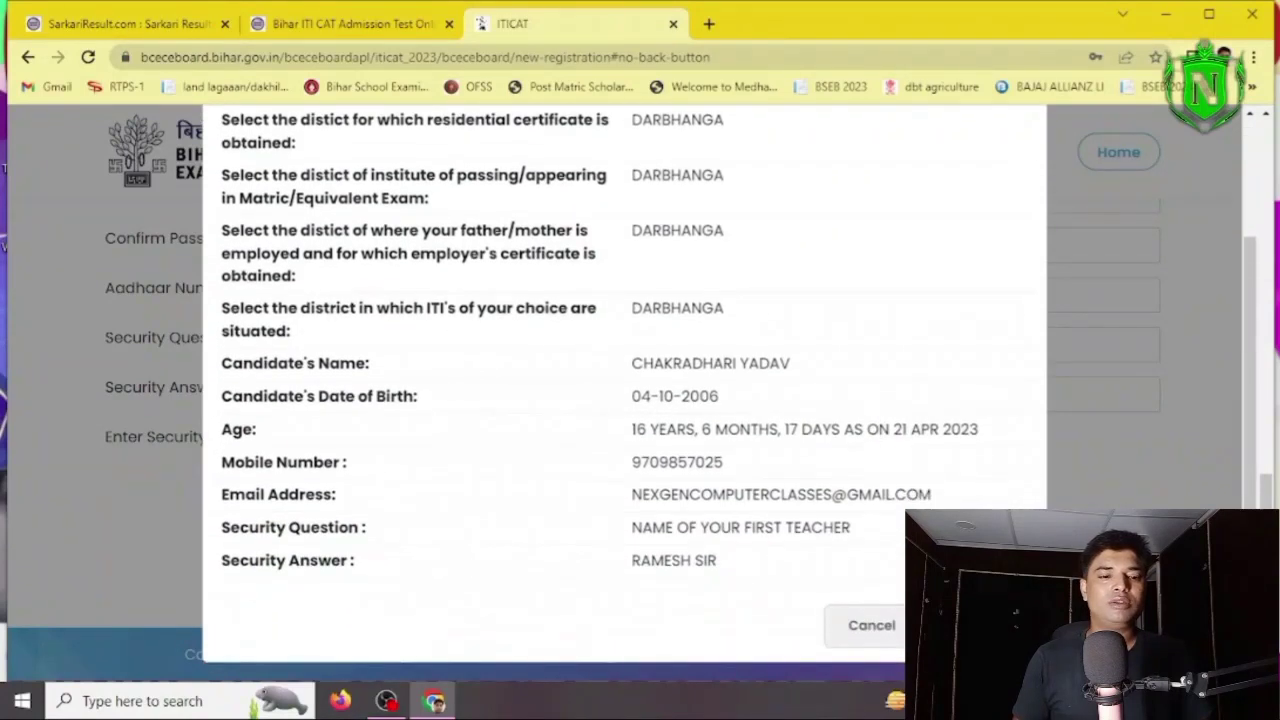
pyautogui.click(976, 626)
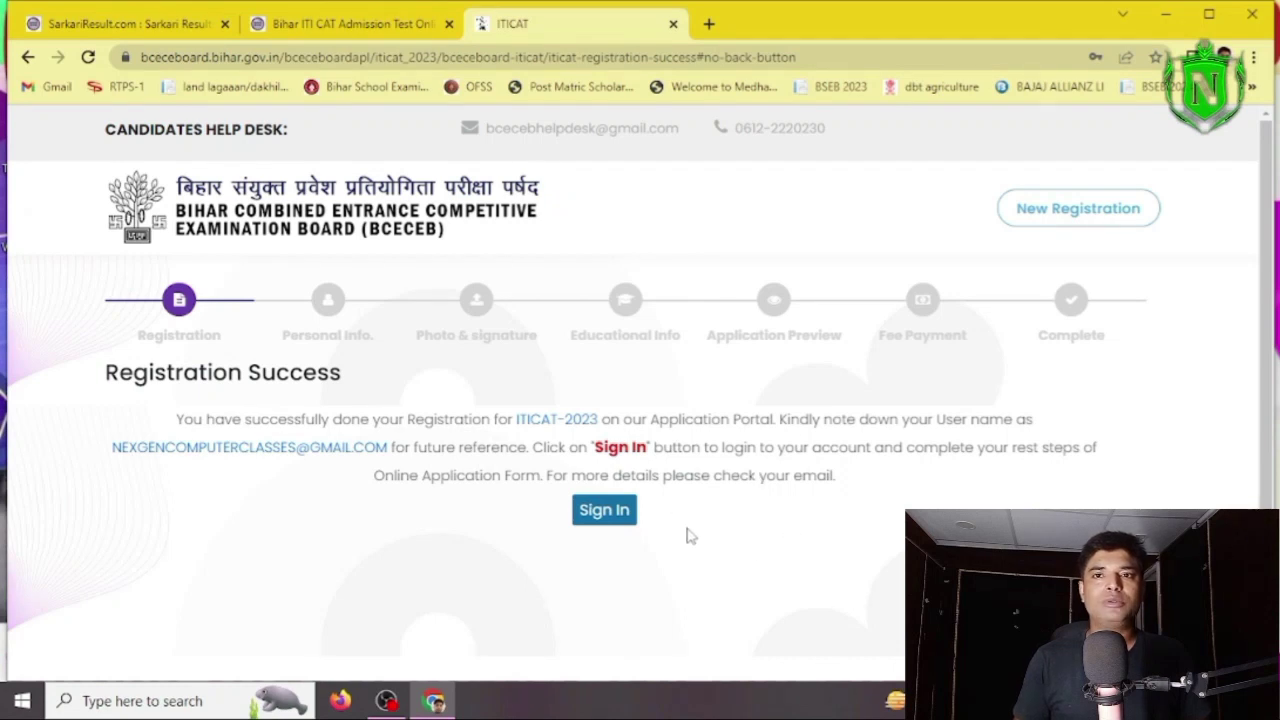
# - On the Registered Candidate Login page, sign in with the registered e-mail, password and captcha code
pyautogui.click(606, 511)
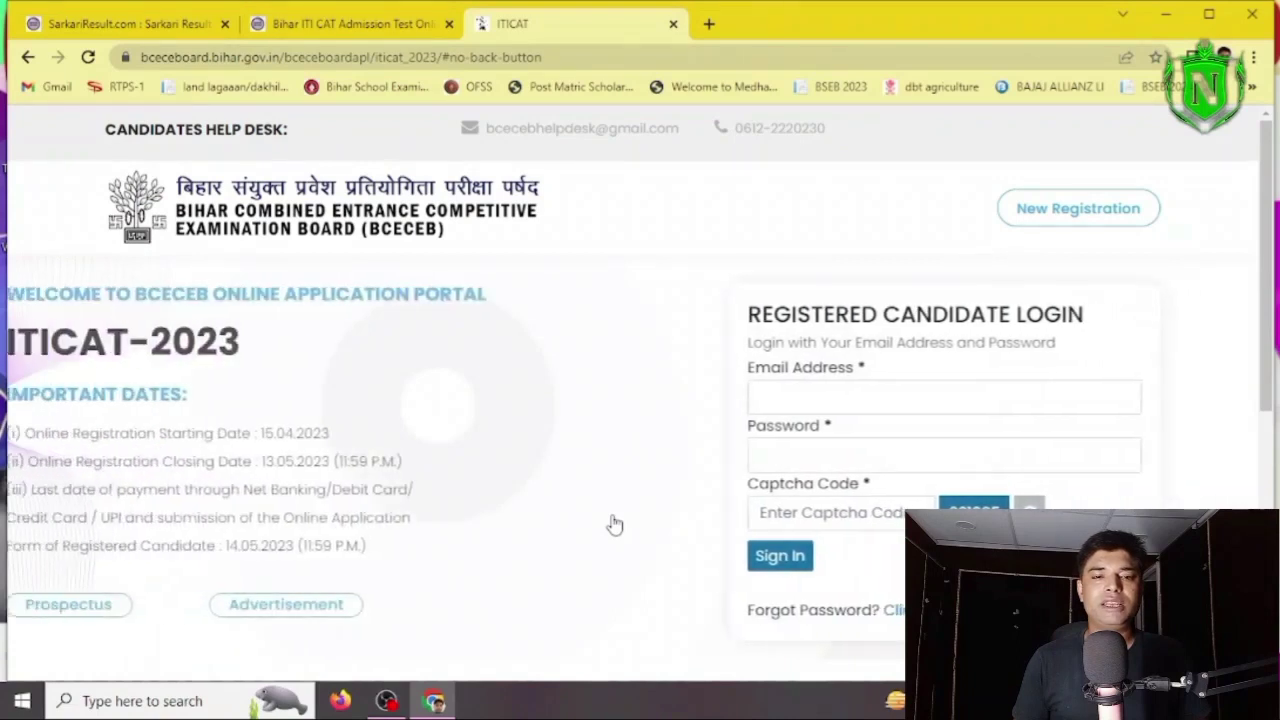
pyautogui.click(821, 398)
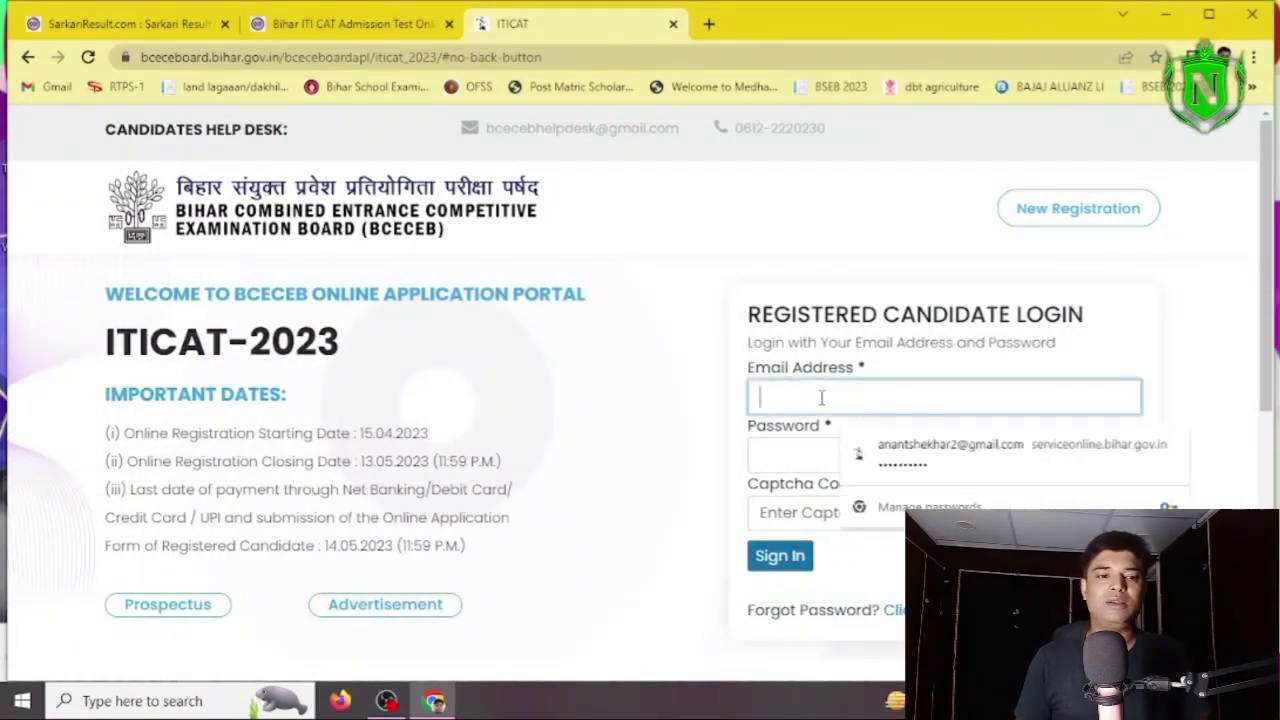
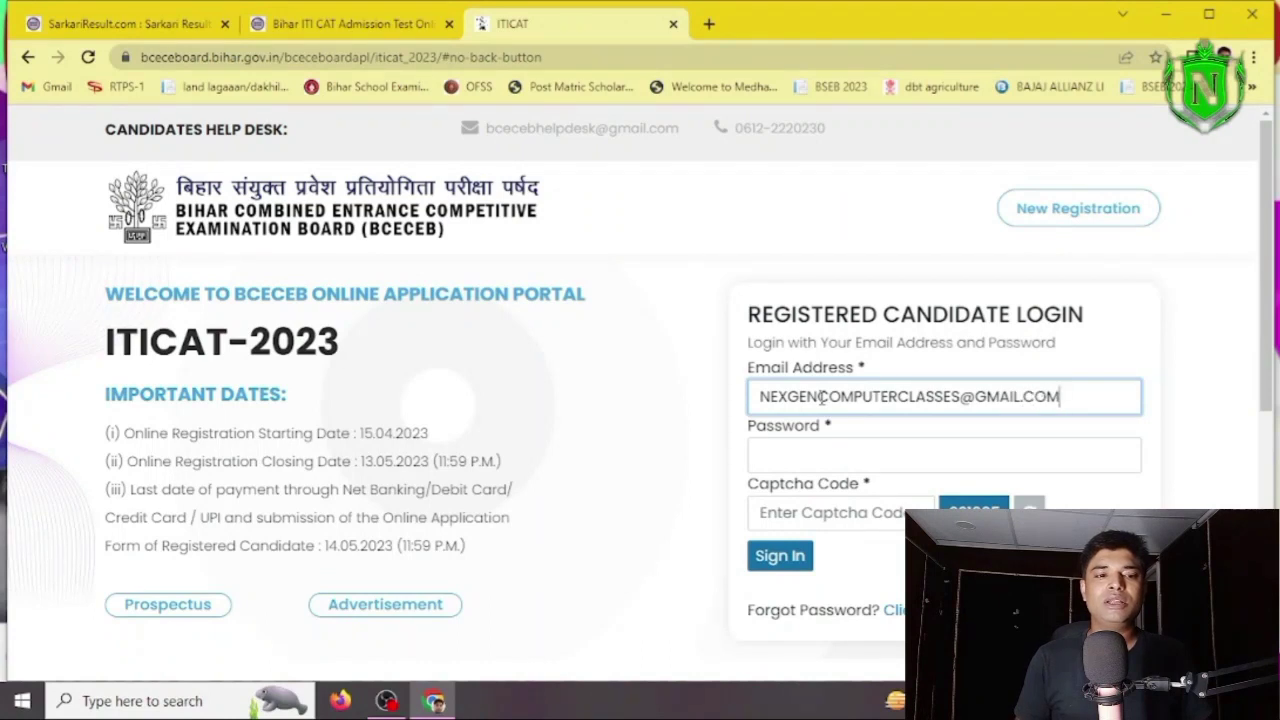
pyautogui.press('Tab')
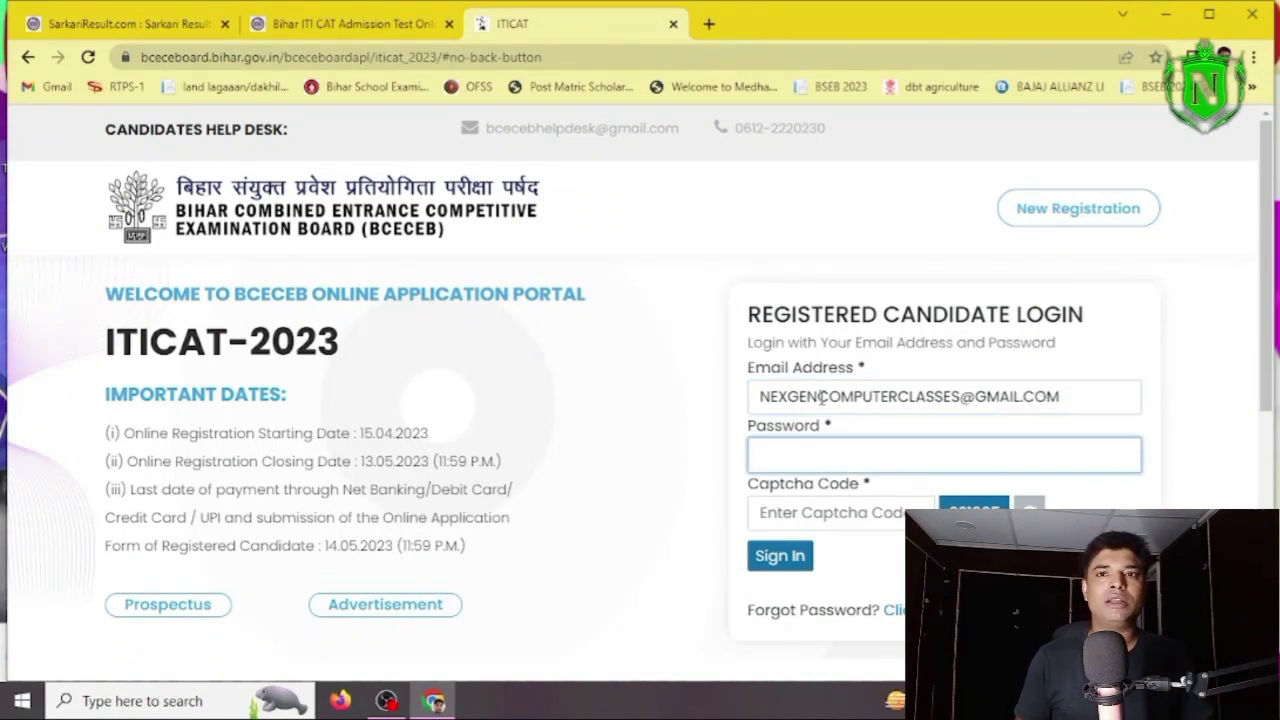
pyautogui.write('***')
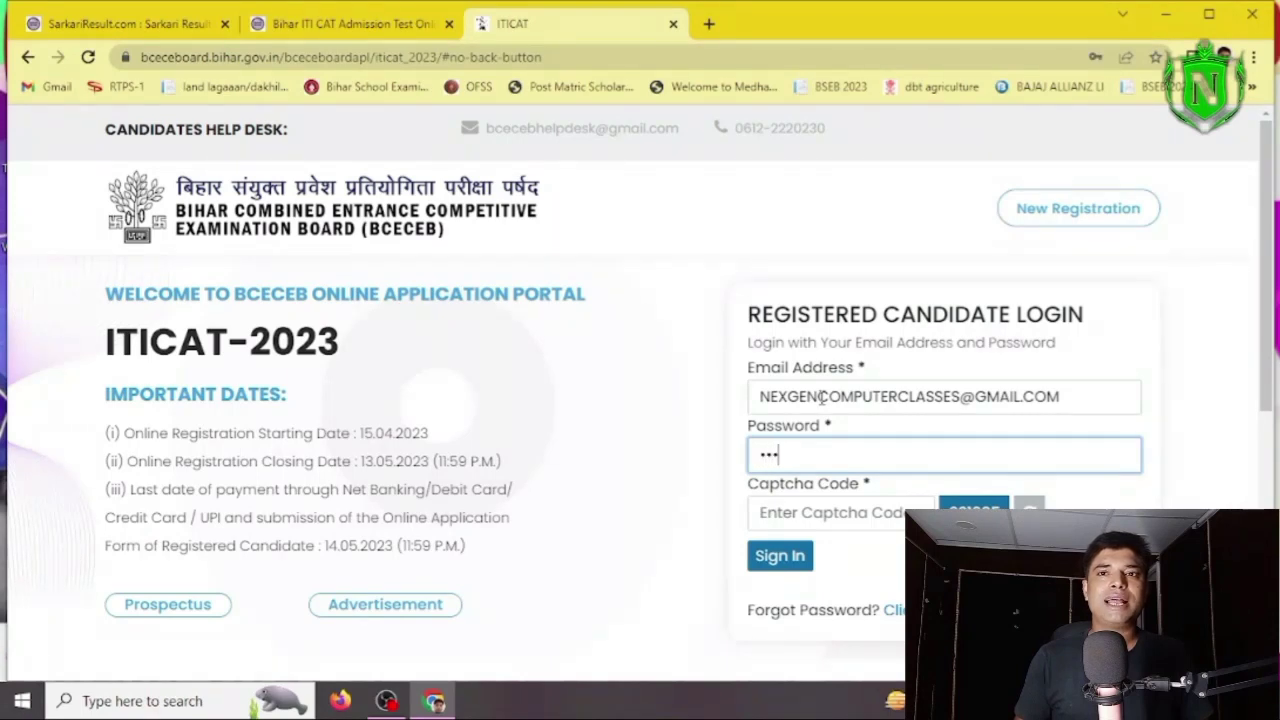
pyautogui.write('*******')
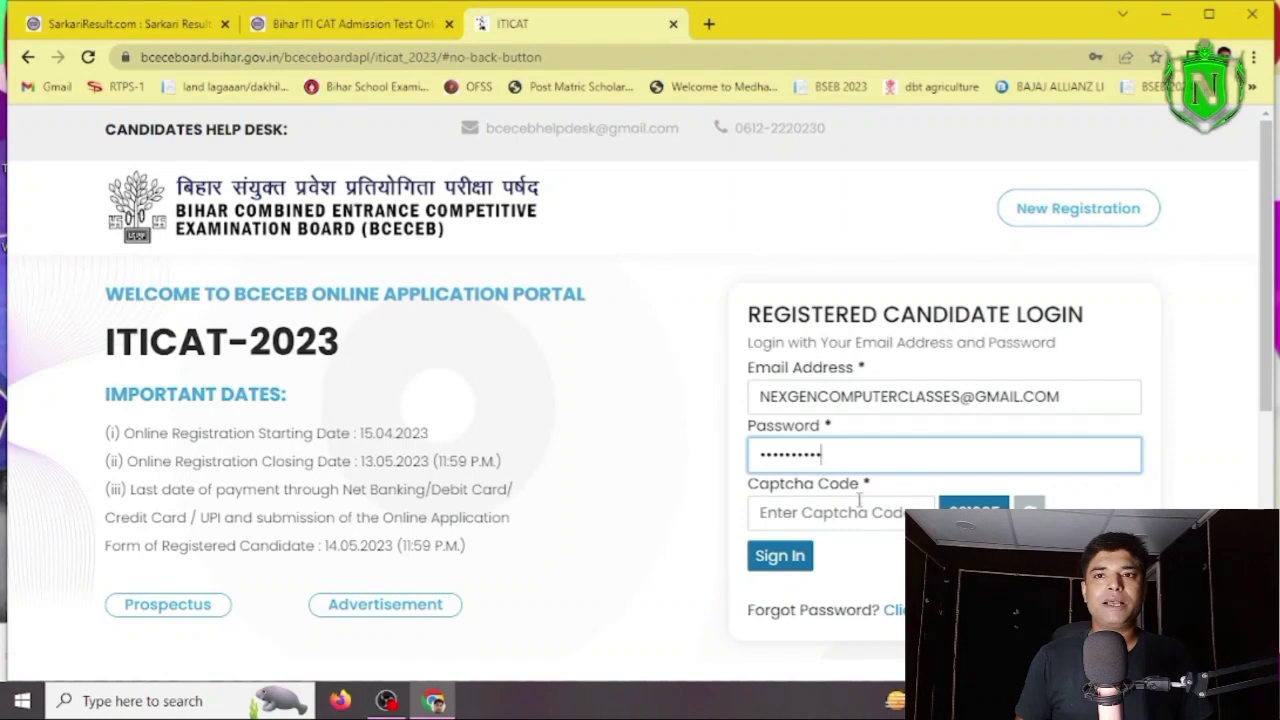
pyautogui.click(858, 510)
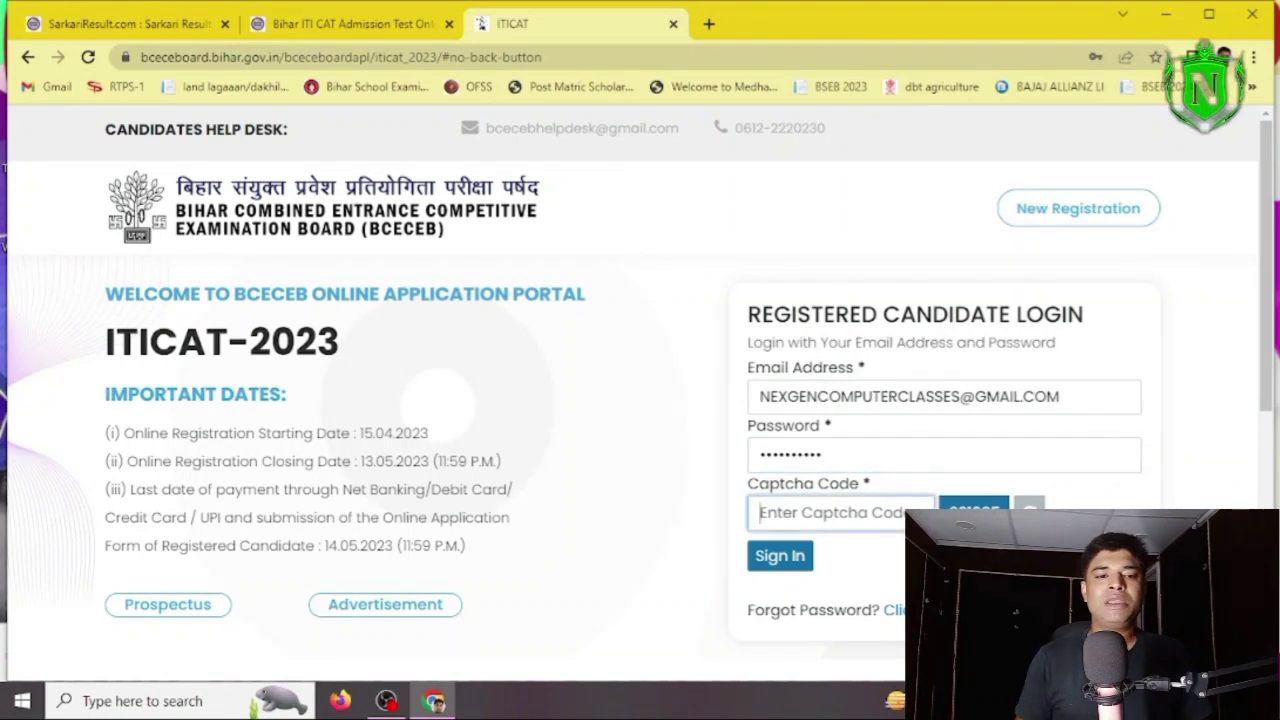
pyautogui.write('631')
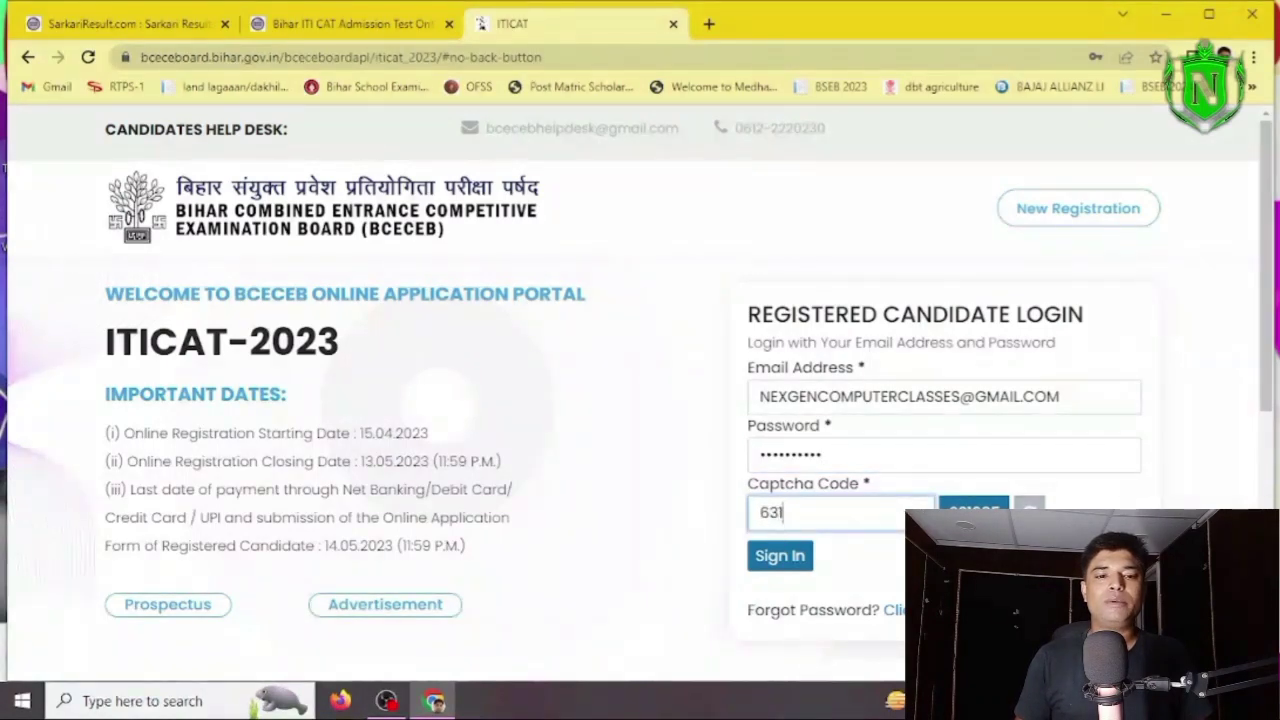
pyautogui.write('985')
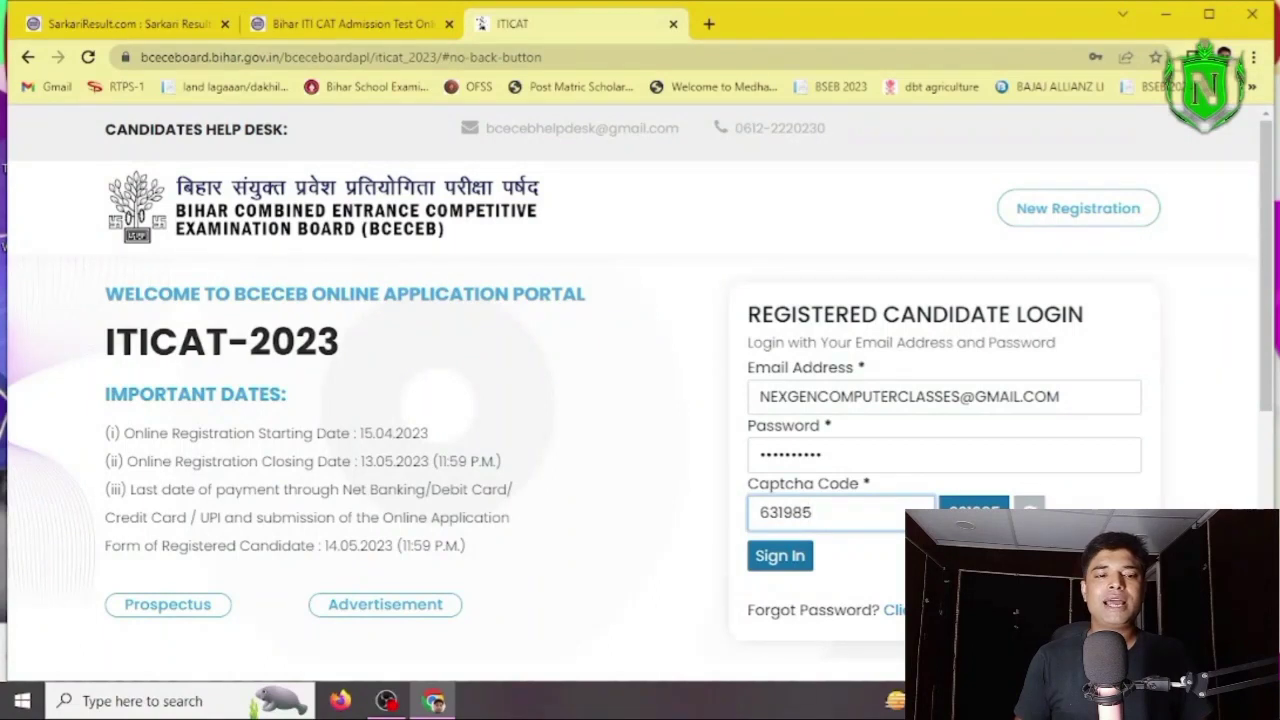
pyautogui.click(779, 556)
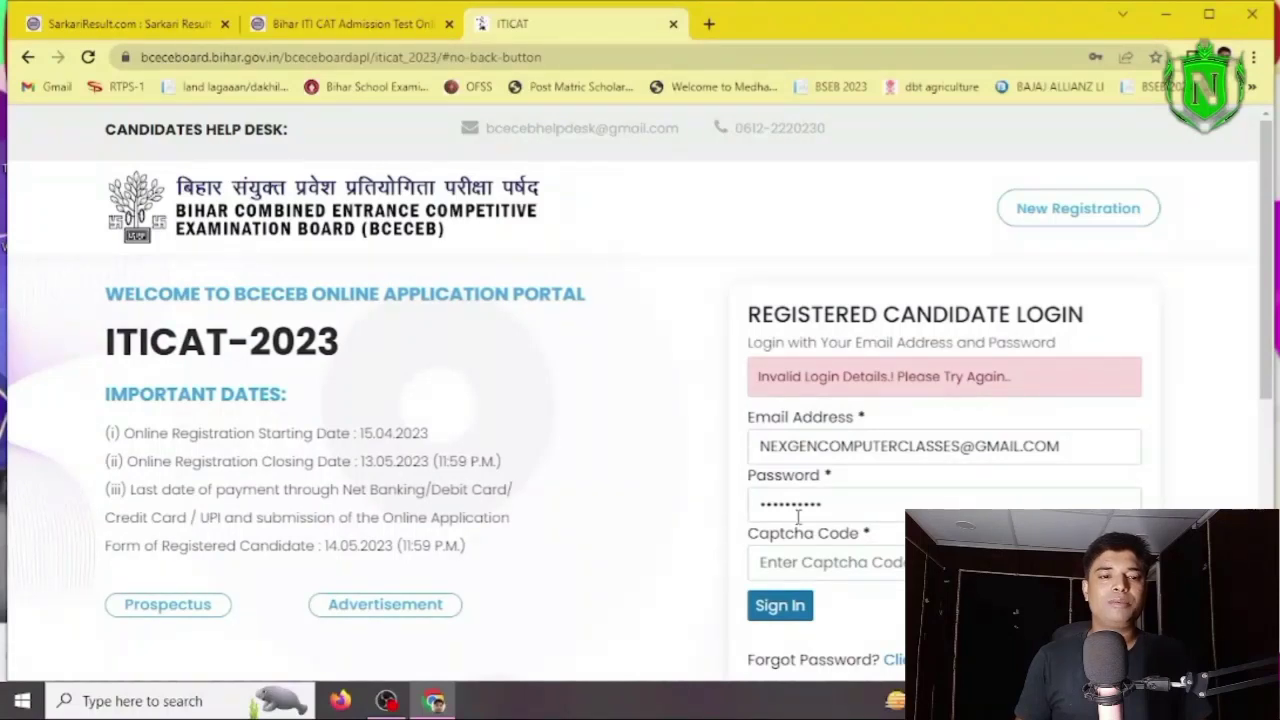
# - Delete the stray characters accidentally typed into the search box
pyautogui.click(156, 703)
pyautogui.write('SSS')
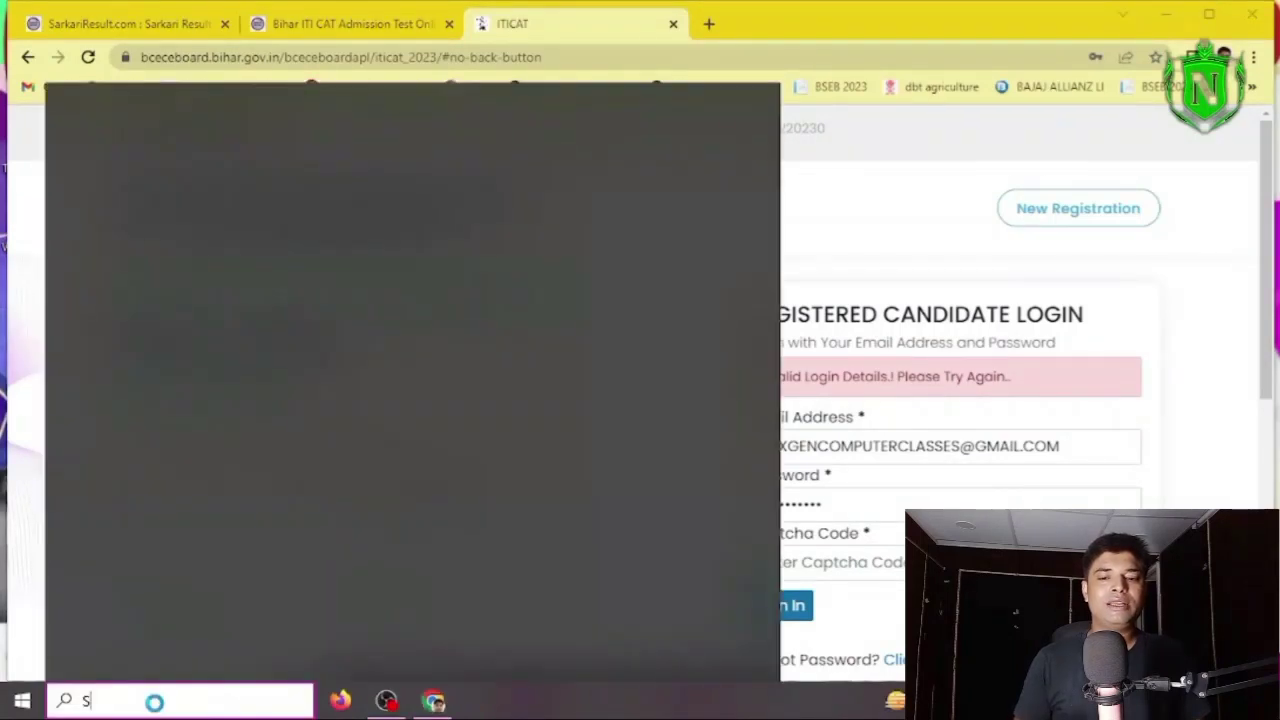
pyautogui.press('BackSpace')
pyautogui.press('BackSpace')
pyautogui.press('BackSpace')
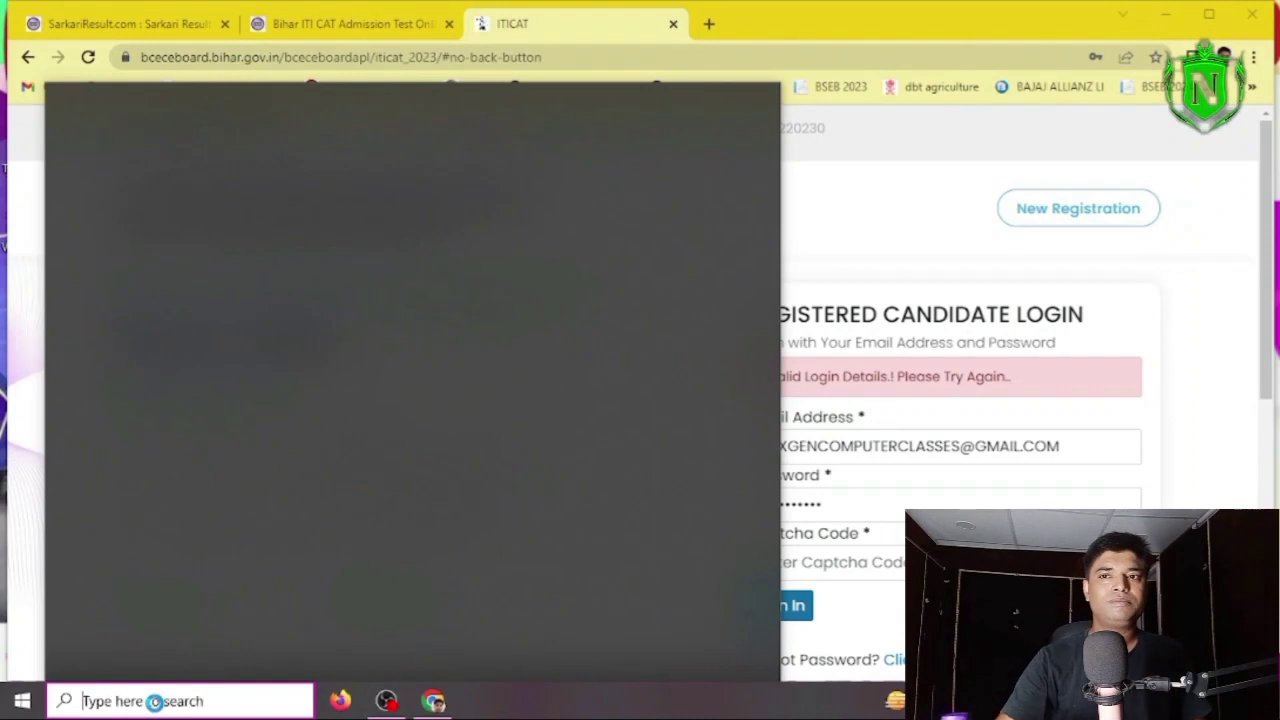
# - Replace the password with the correct one, enter the new captcha code and sign in
pyautogui.click(881, 510)
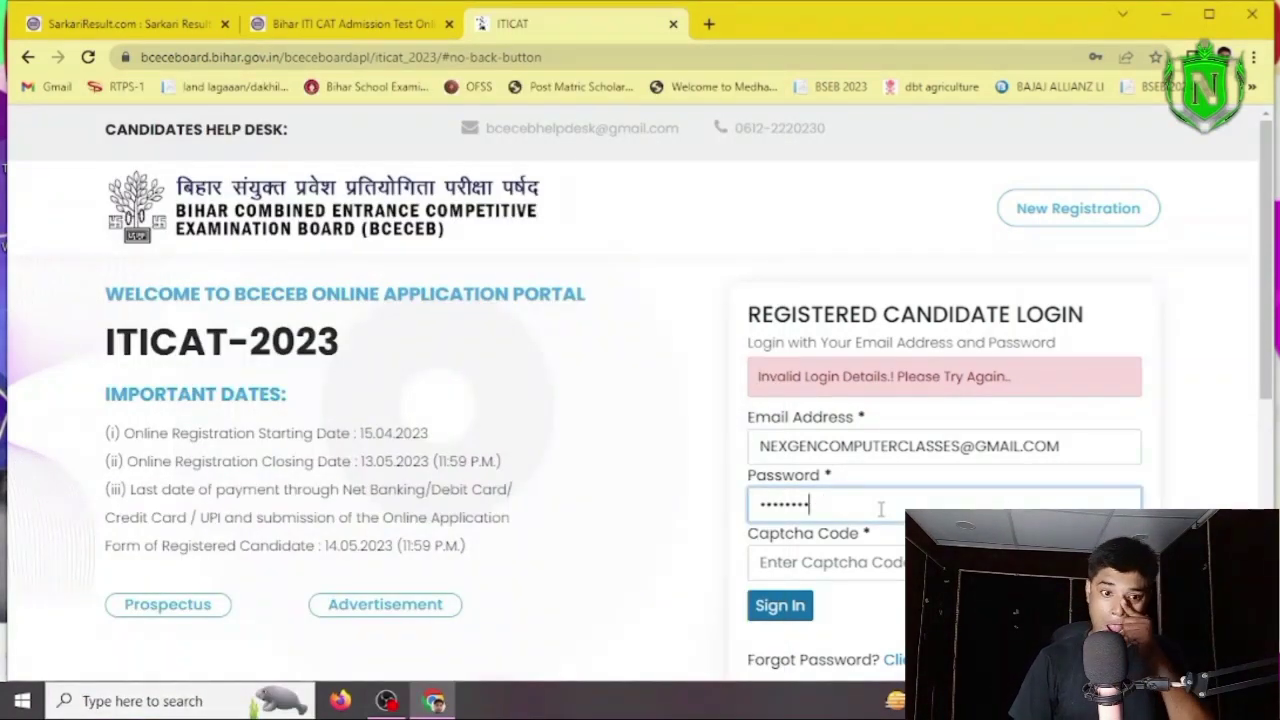
pyautogui.hotkey('ctrl', 'a')
pyautogui.press('BackSpace')
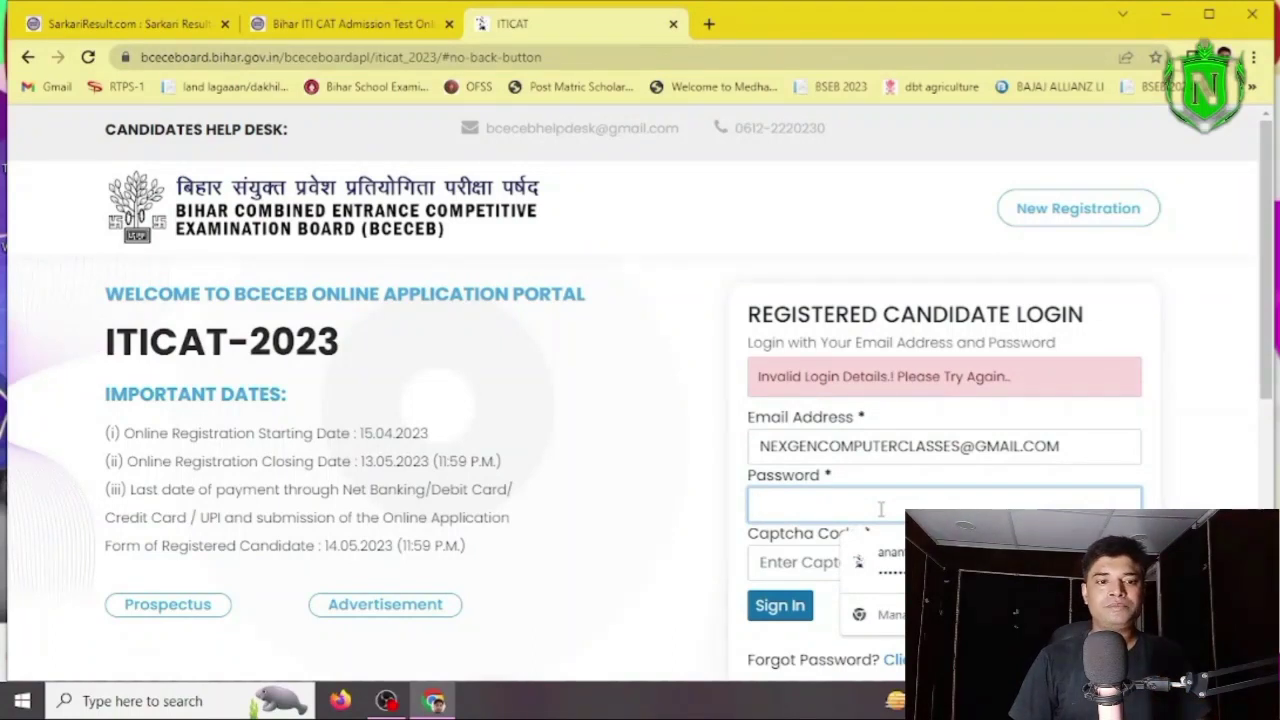
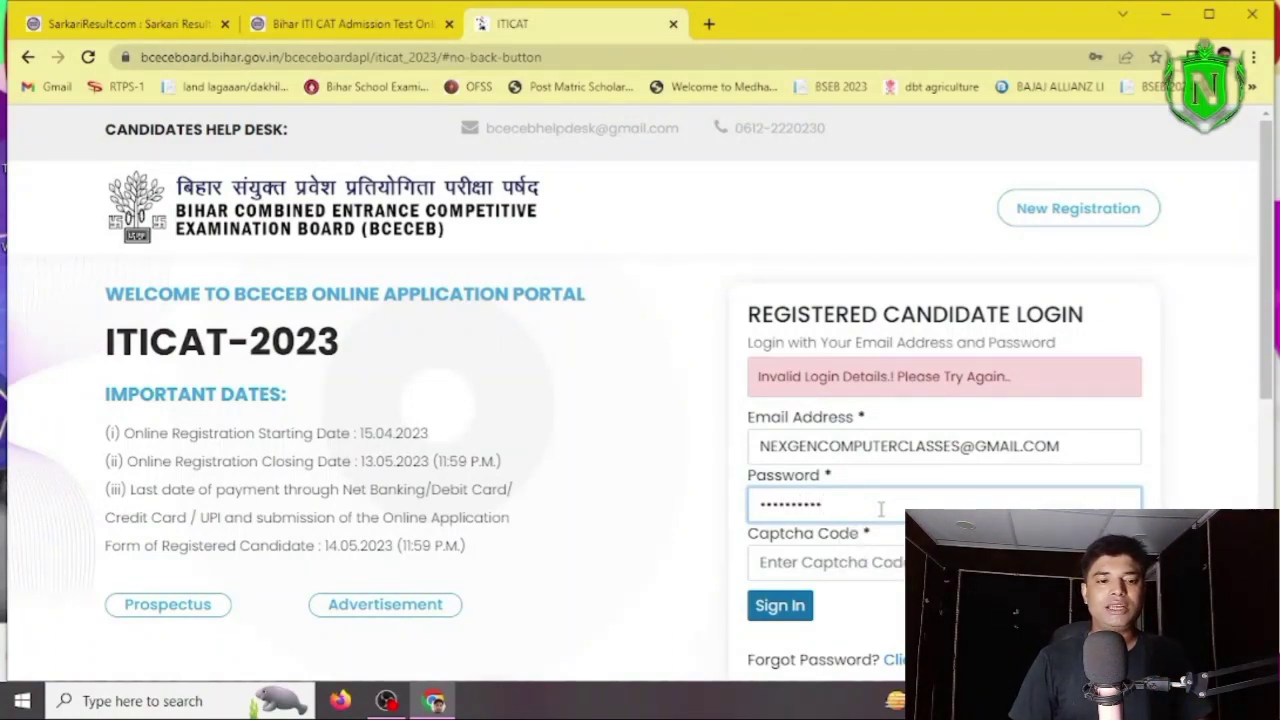
pyautogui.click(848, 563)
pyautogui.write('2')
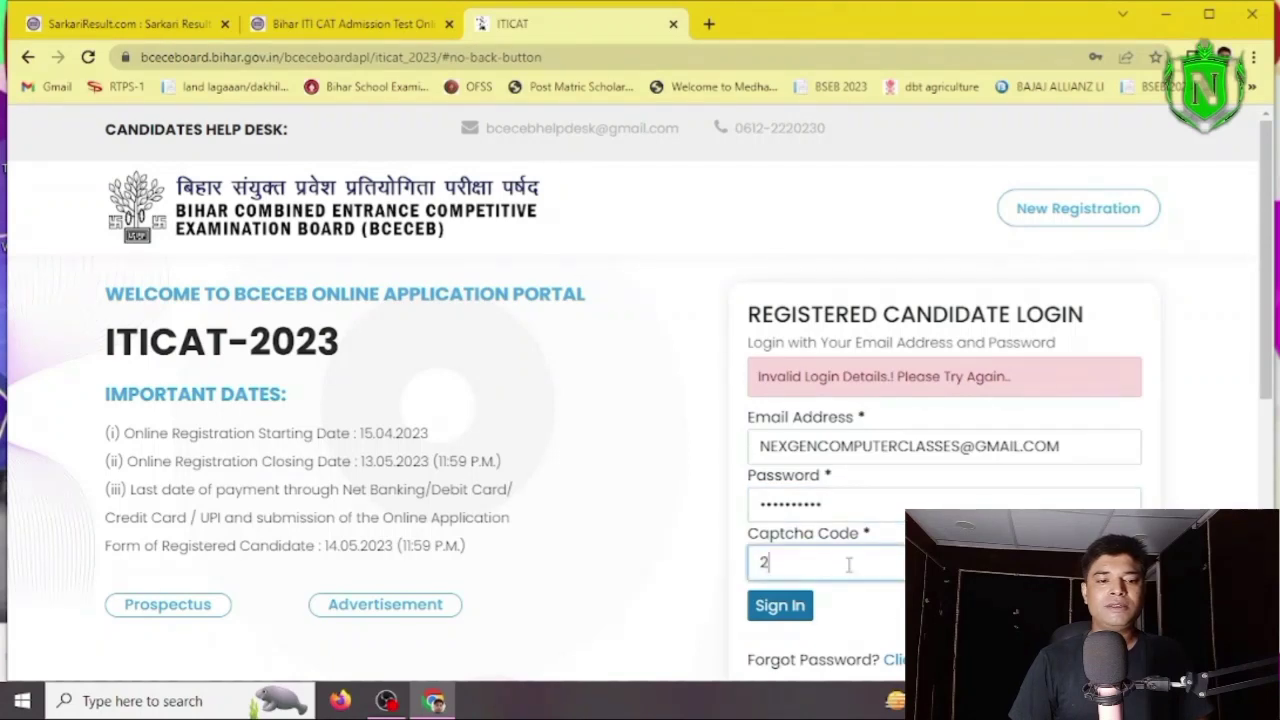
pyautogui.write('14074')
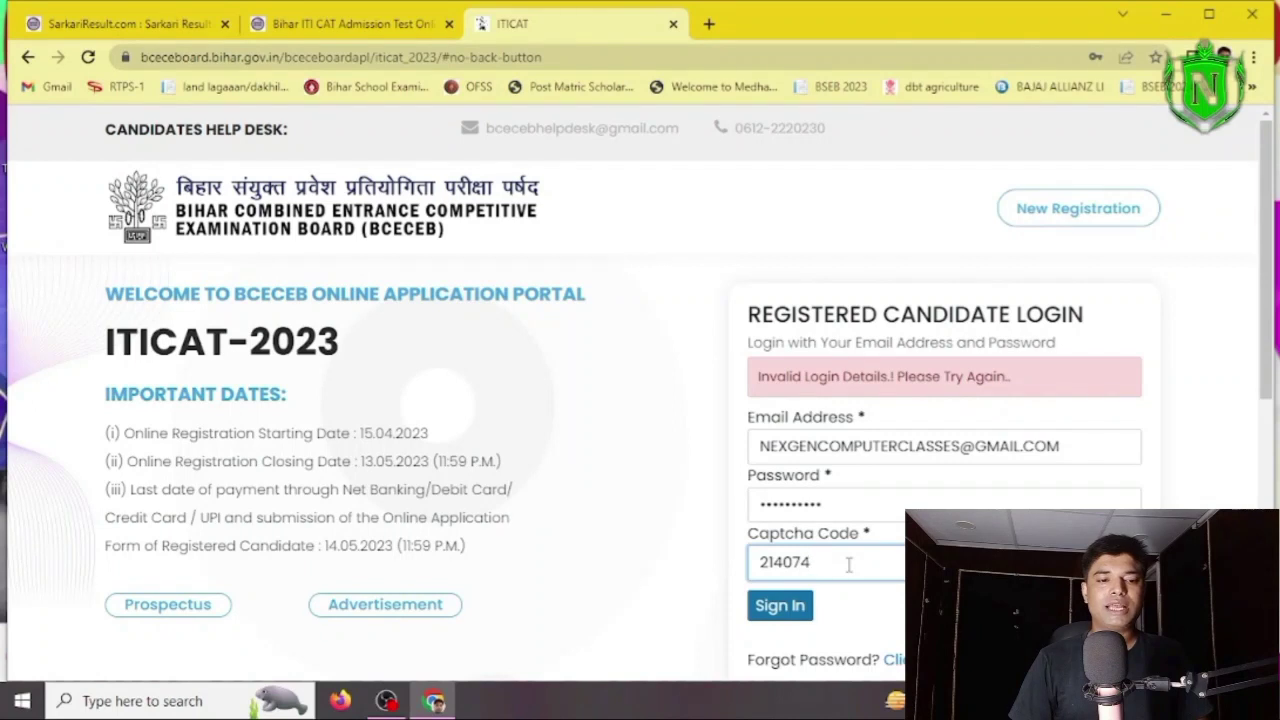
pyautogui.click(779, 613)
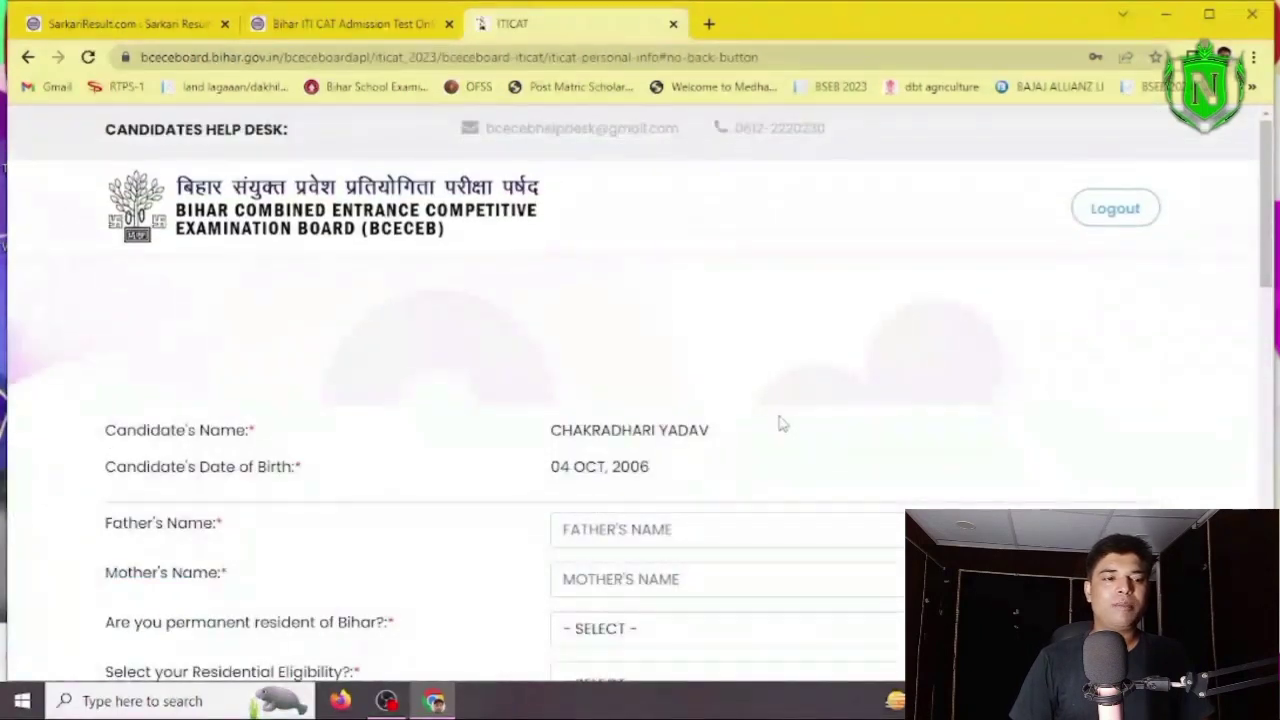
# - Fill in the father's and mother's names on the personal information form
pyautogui.scroll(-2, 781, 424)
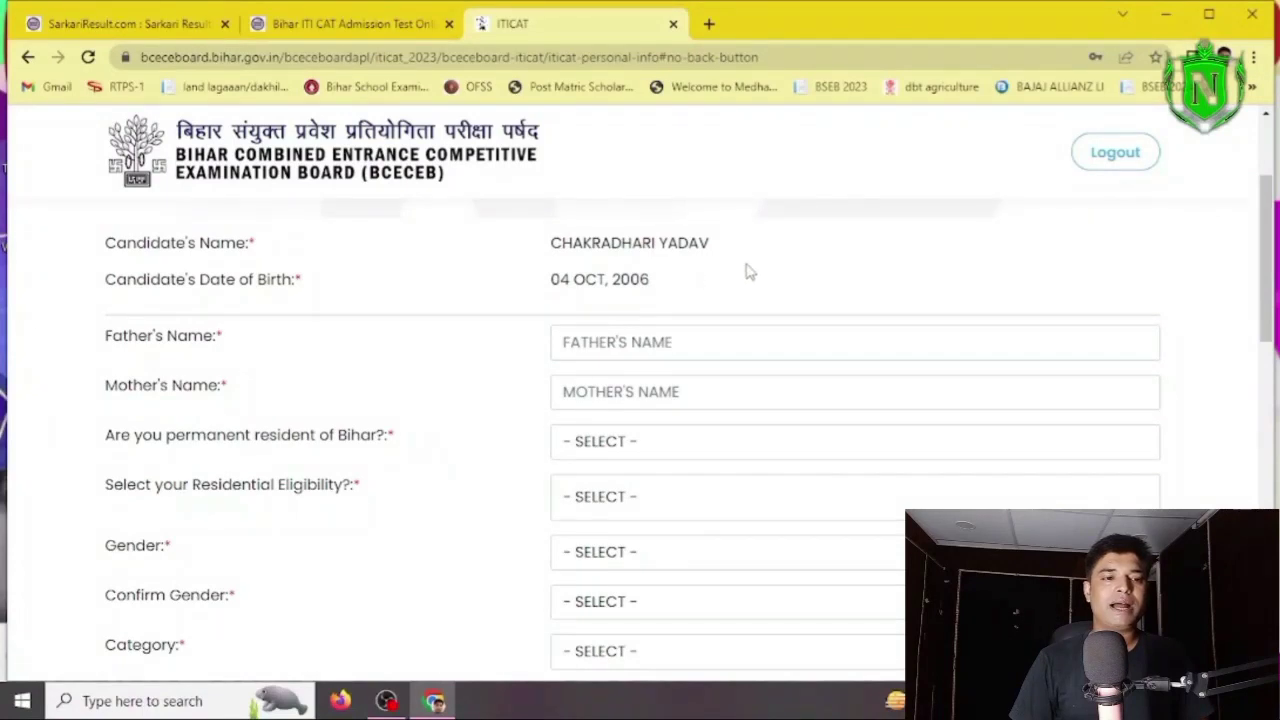
pyautogui.scroll(-1, 709, 334)
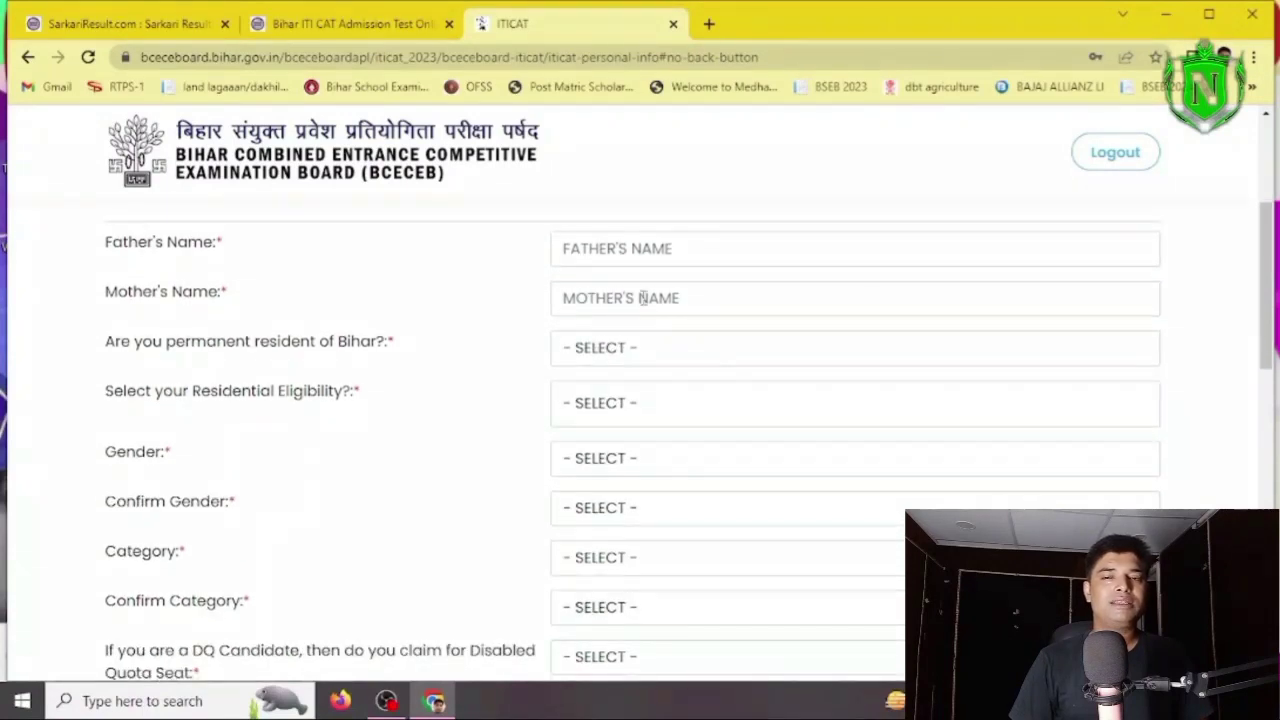
pyautogui.click(731, 254)
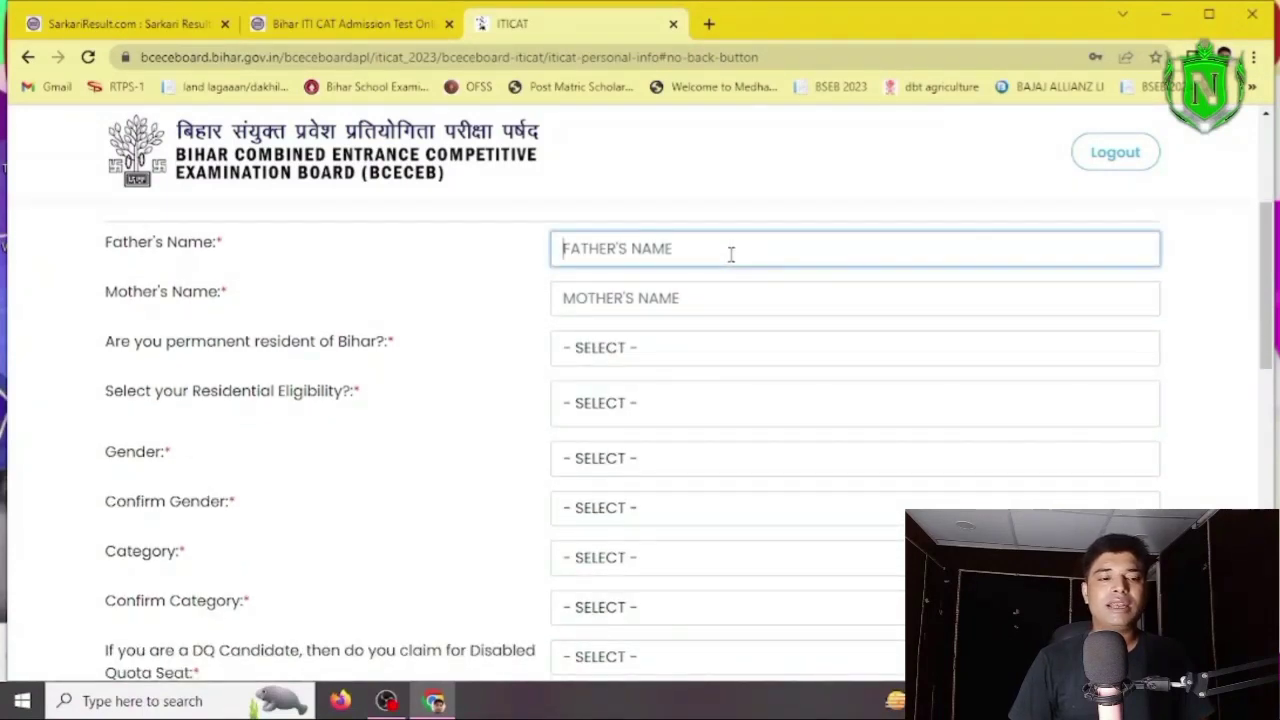
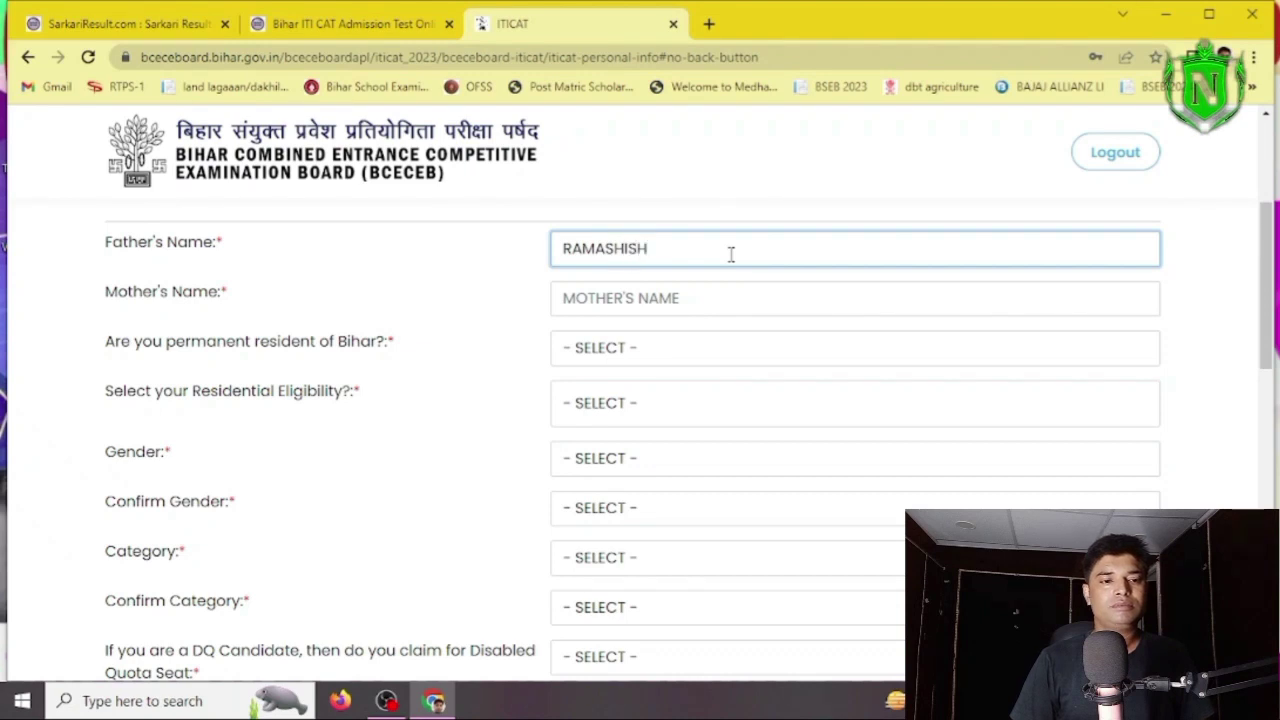
pyautogui.press('Tab')
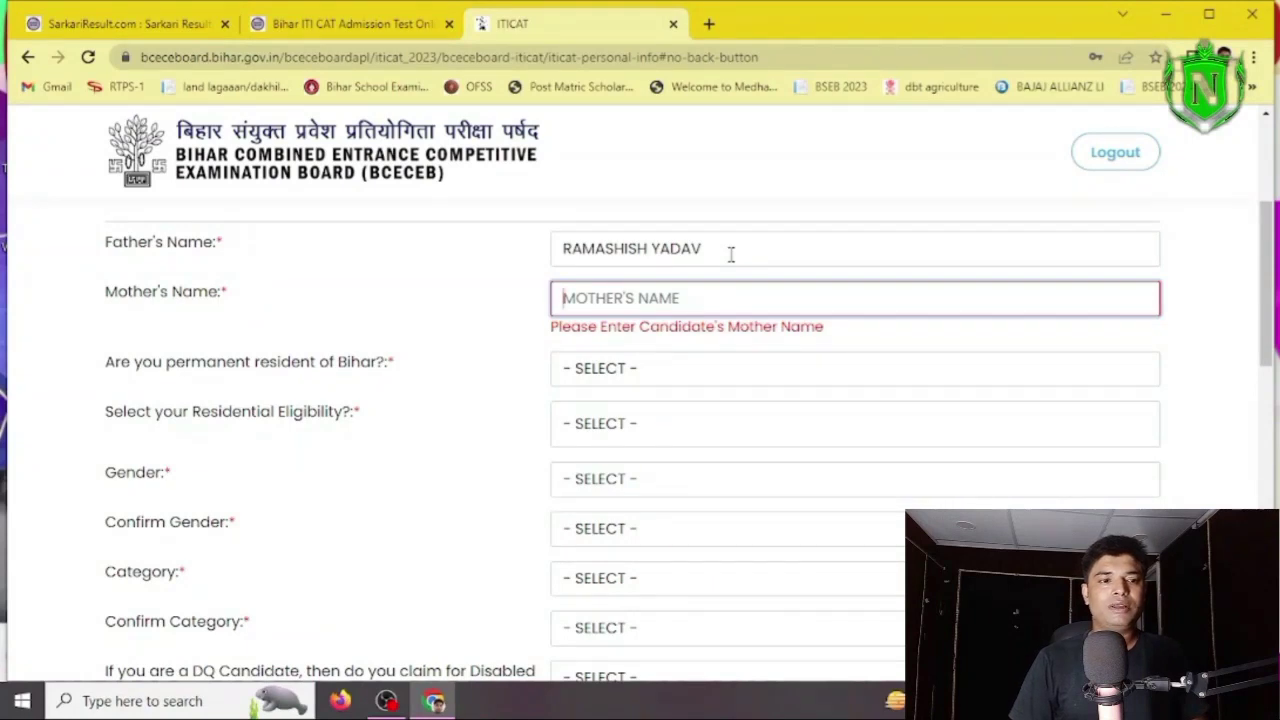
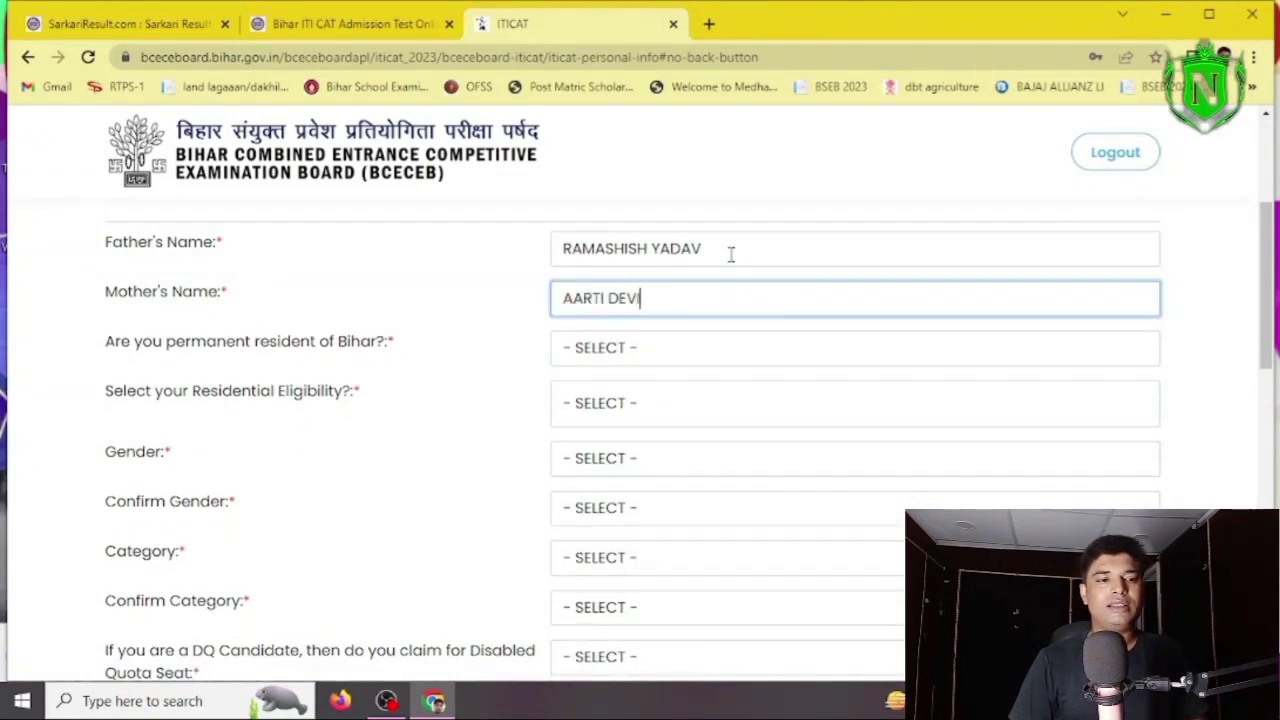
pyautogui.press('Tab')
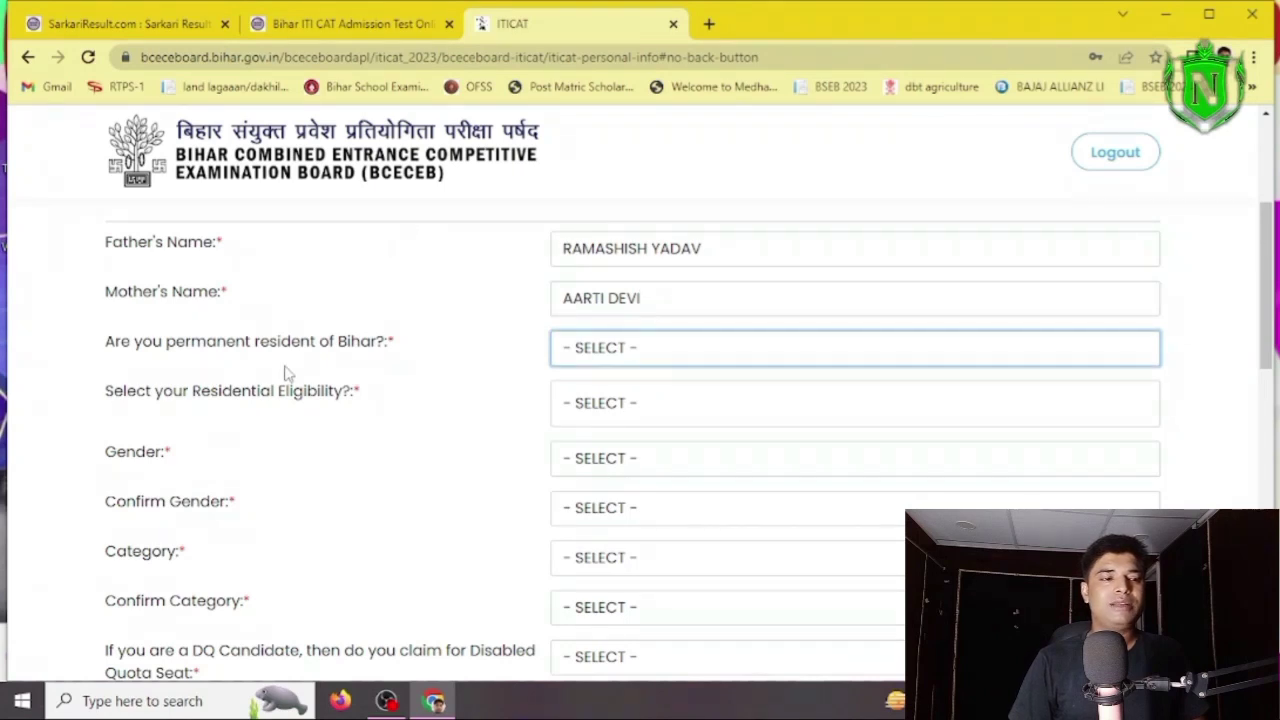
# - Answer YES to Bihar permanent residency, with eligibility through a parent being a Bihar resident
pyautogui.click(640, 352)
pyautogui.click(641, 401)
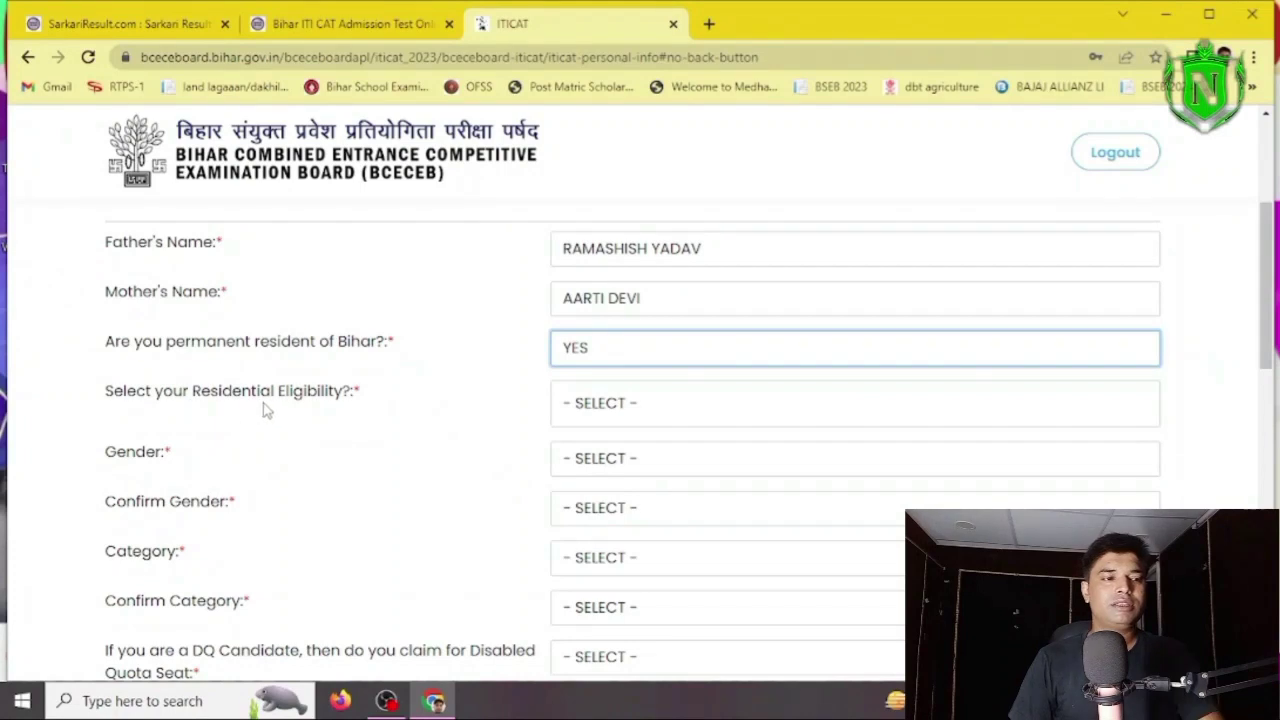
pyautogui.click(603, 417)
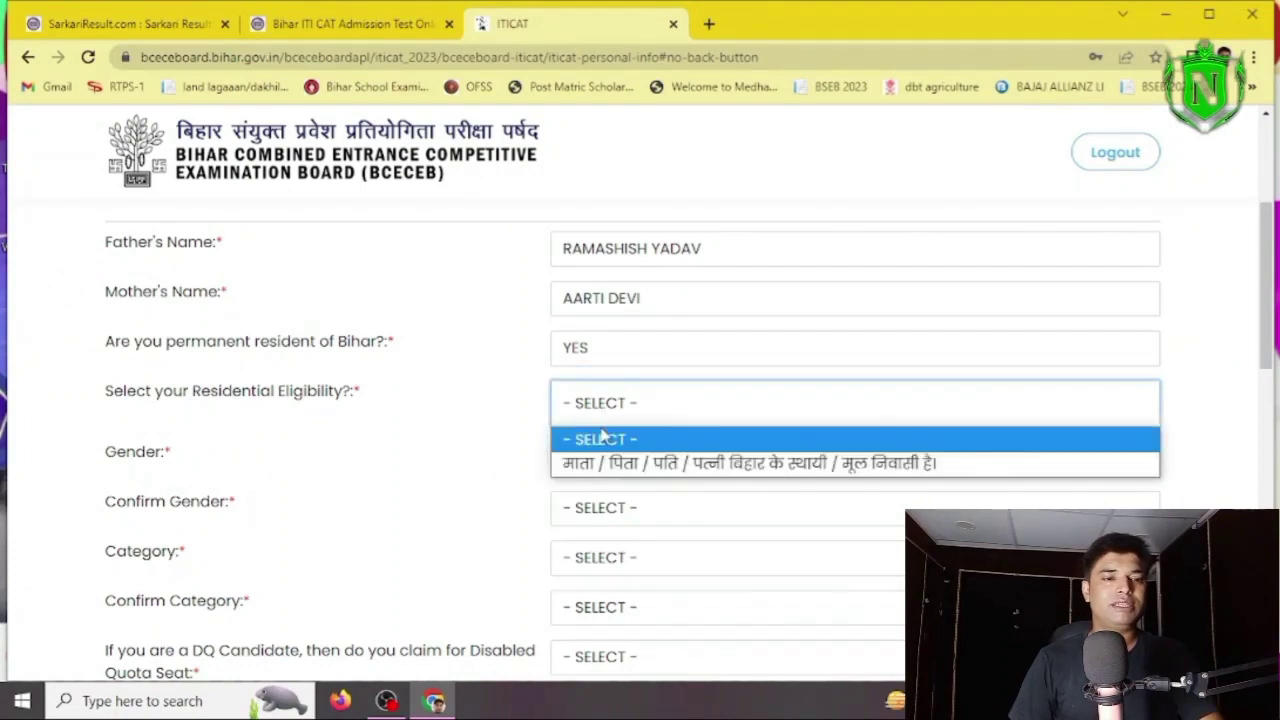
pyautogui.click(609, 463)
# - Set gender to MALE and confirm it as MALE
pyautogui.scroll(-1, 448, 443)
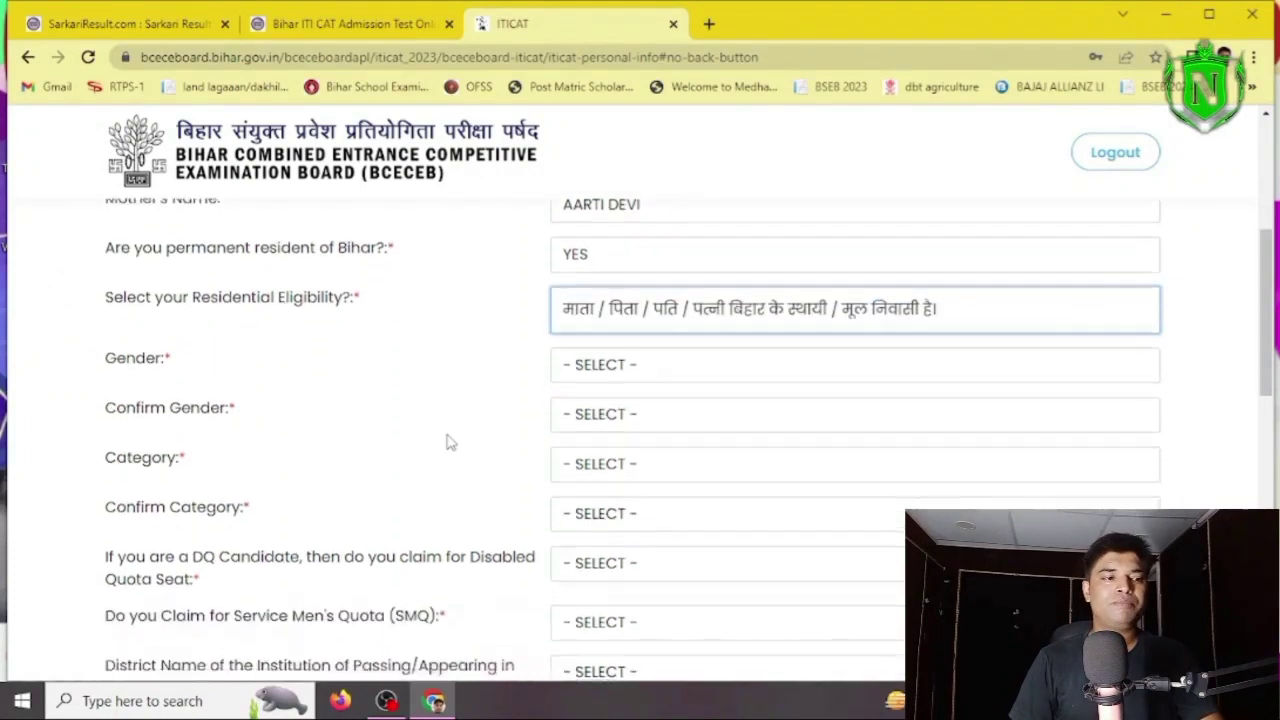
pyautogui.click(605, 372)
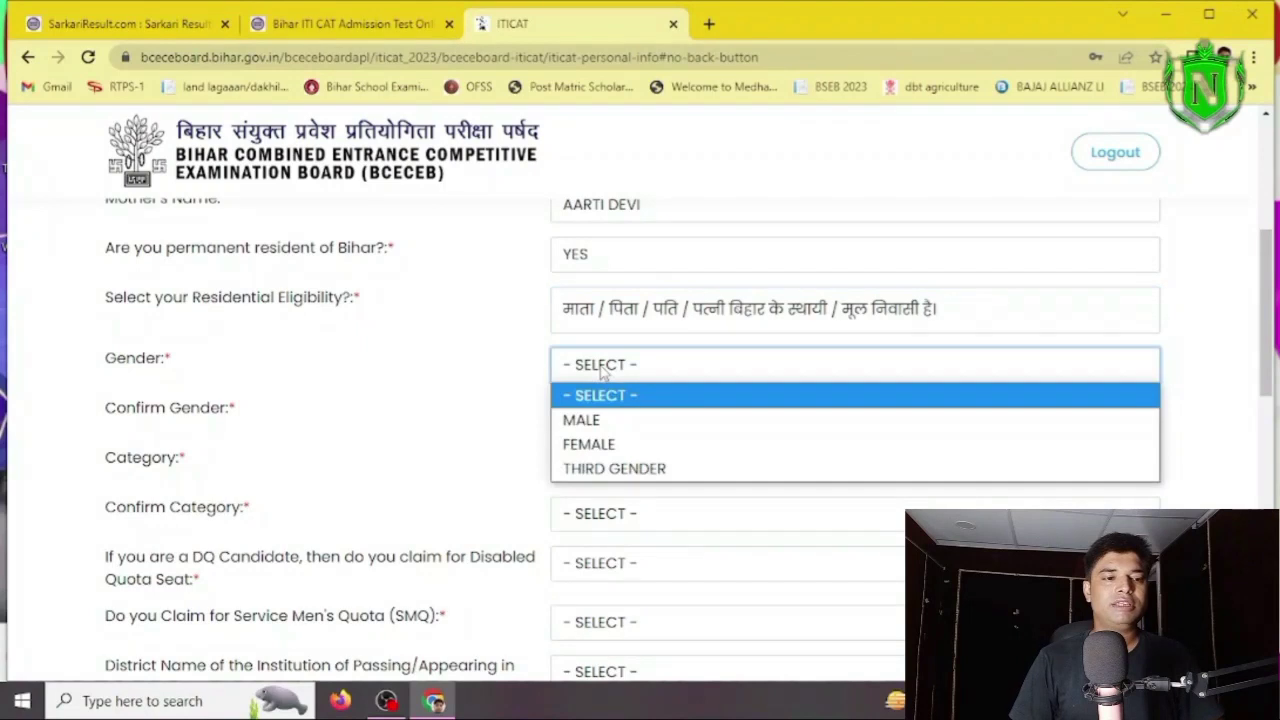
pyautogui.click(601, 421)
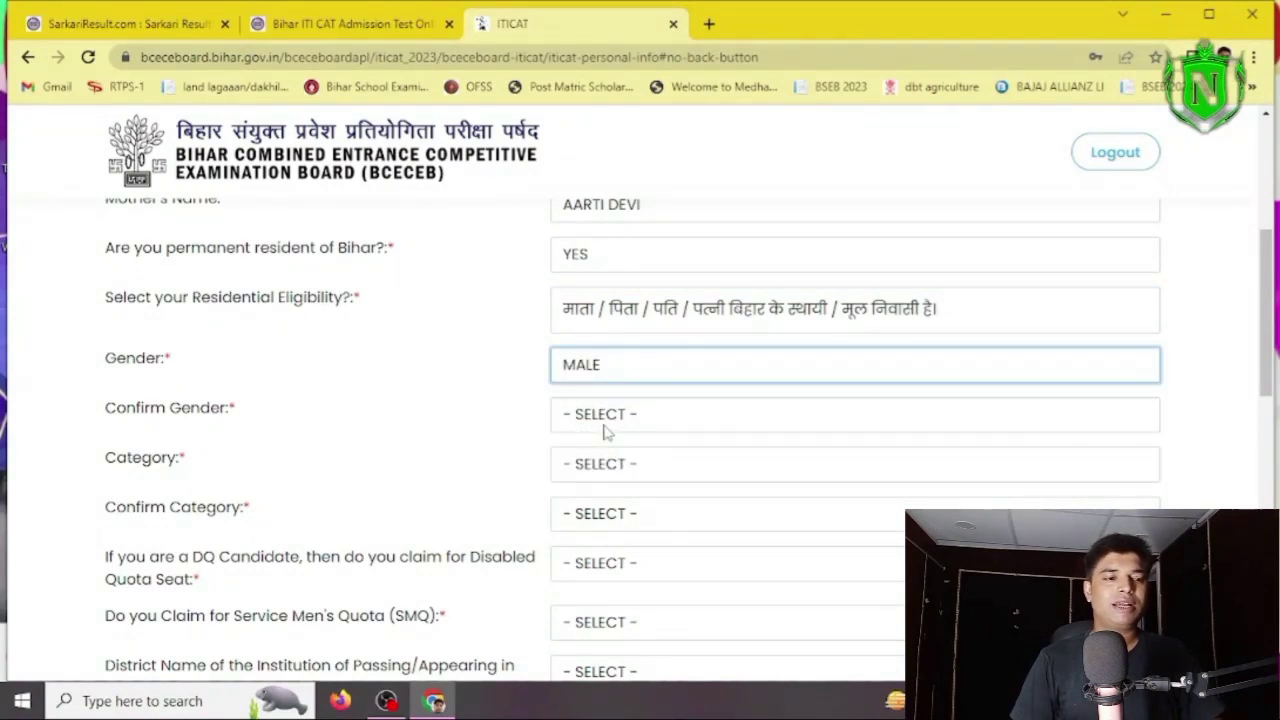
pyautogui.click(603, 431)
pyautogui.click(598, 468)
# - Set category to BC (BACKWARD CLASS) and confirm the same category
pyautogui.scroll(-1, 418, 426)
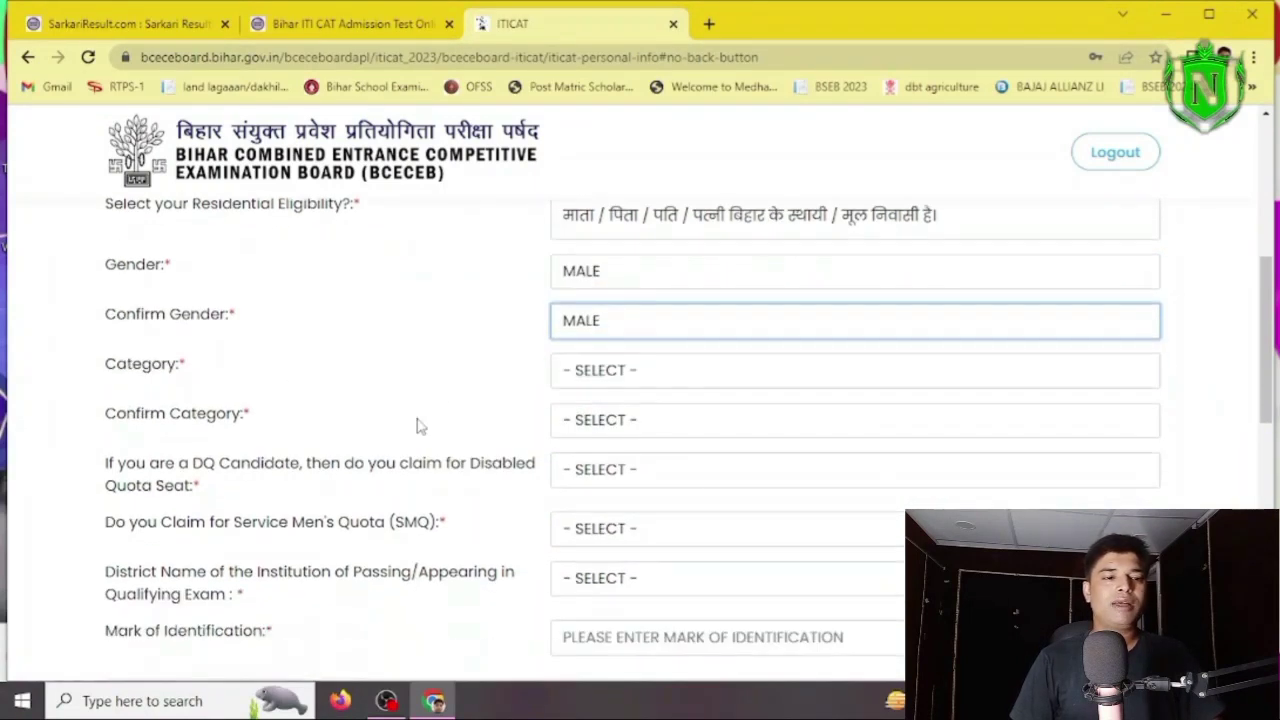
pyautogui.click(651, 371)
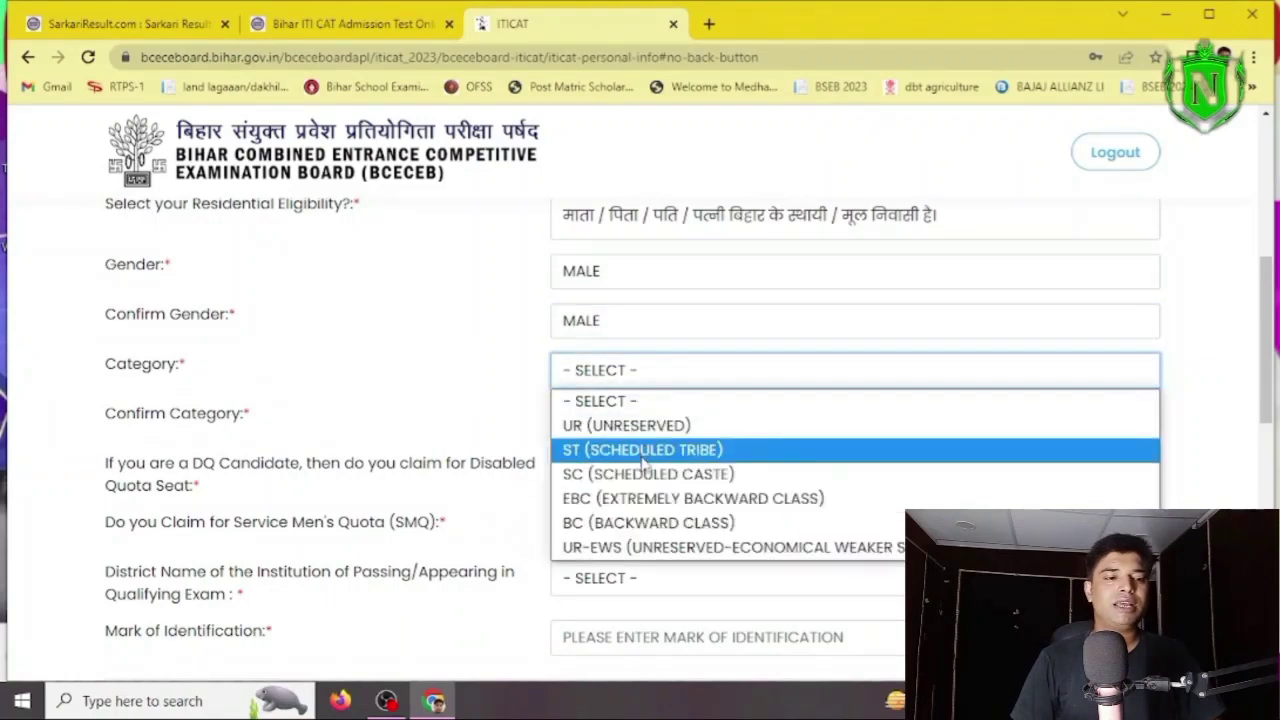
pyautogui.click(632, 524)
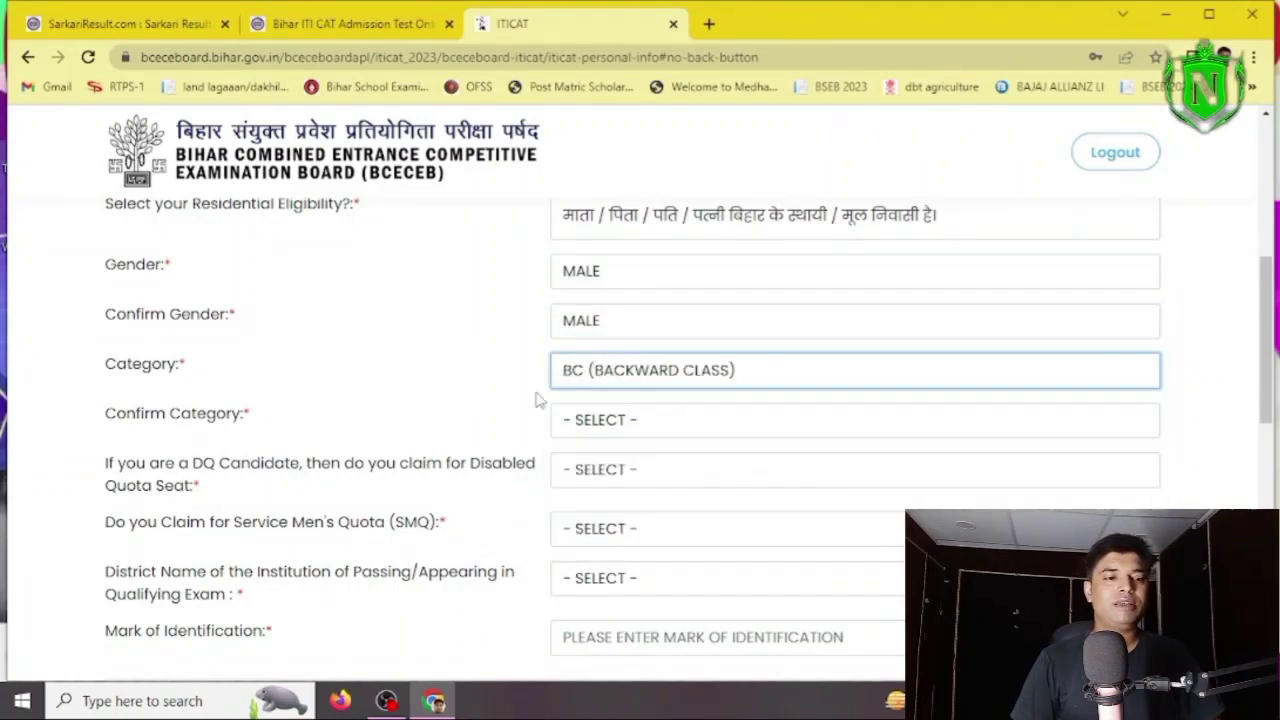
pyautogui.click(642, 424)
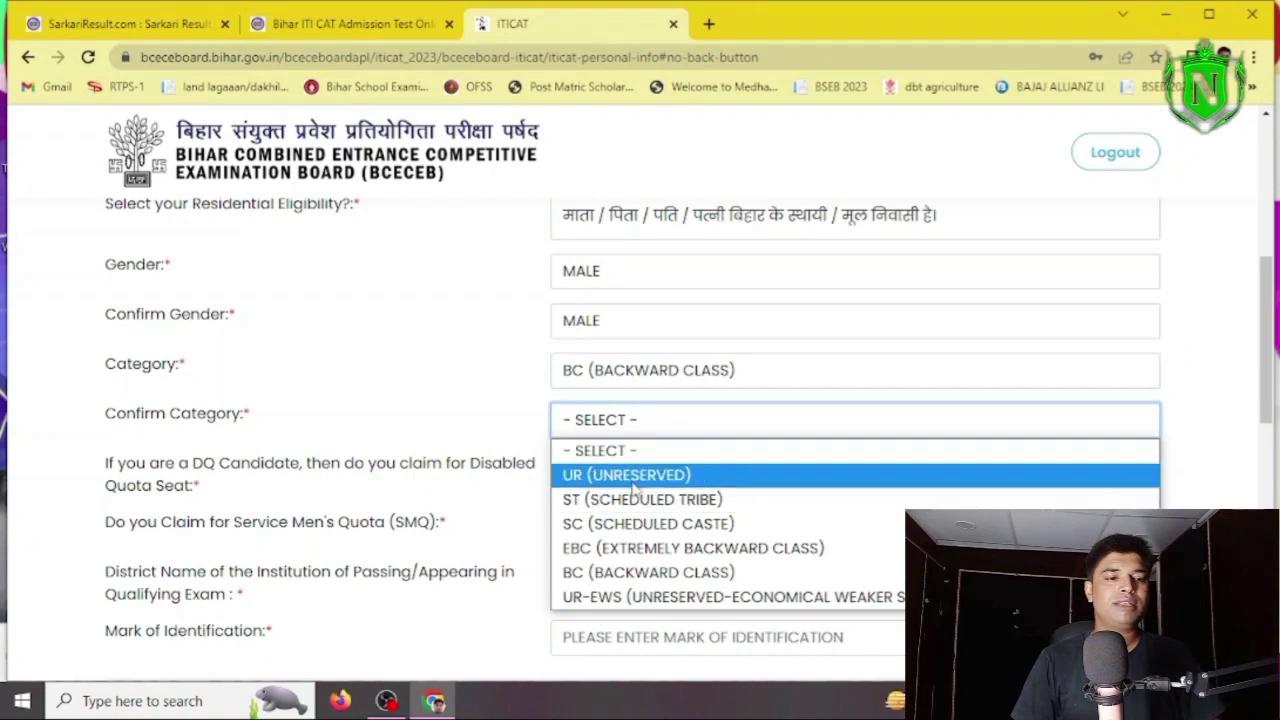
pyautogui.click(628, 574)
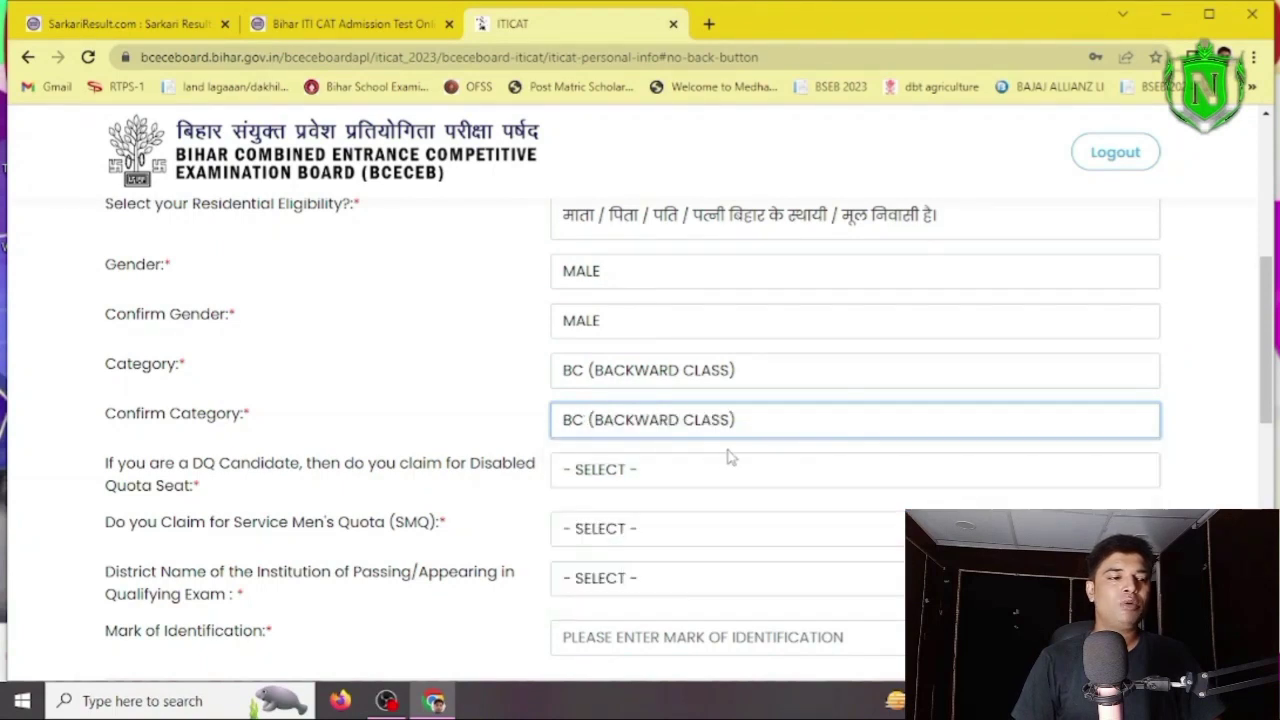
# - Answer NO for both the disabled quota and the service men's quota
pyautogui.scroll(-1, 729, 454)
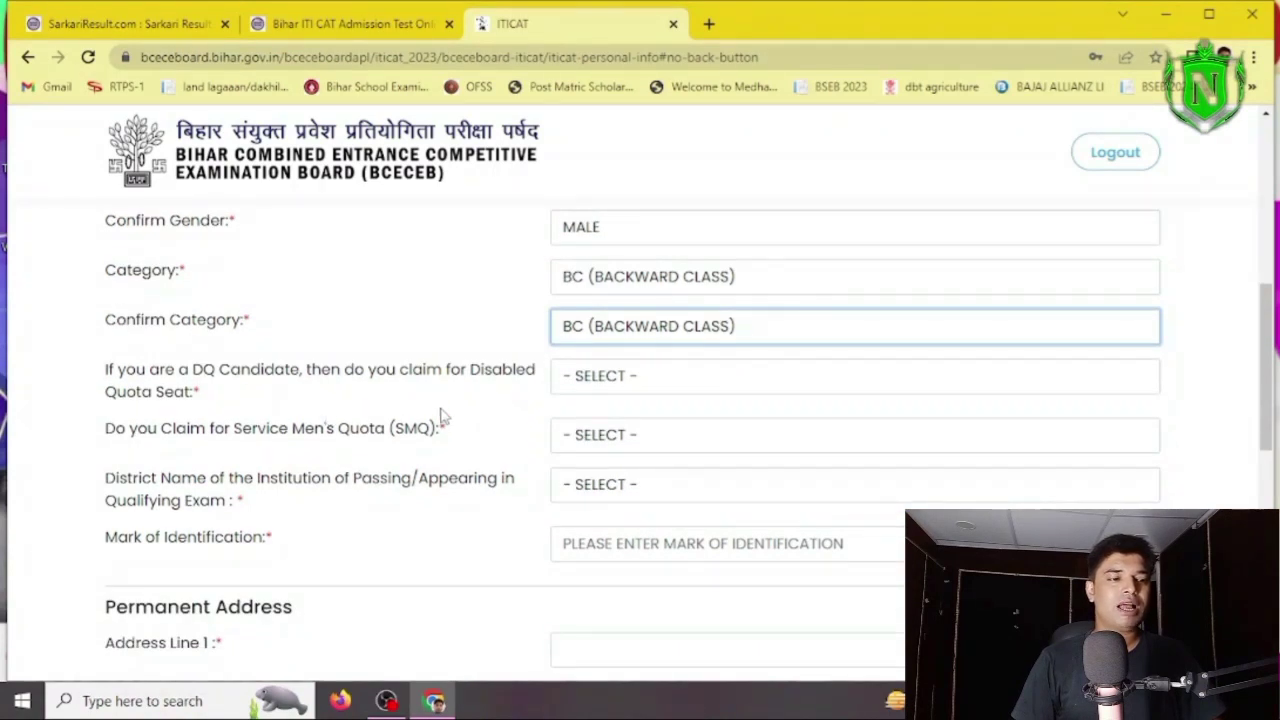
pyautogui.click(617, 392)
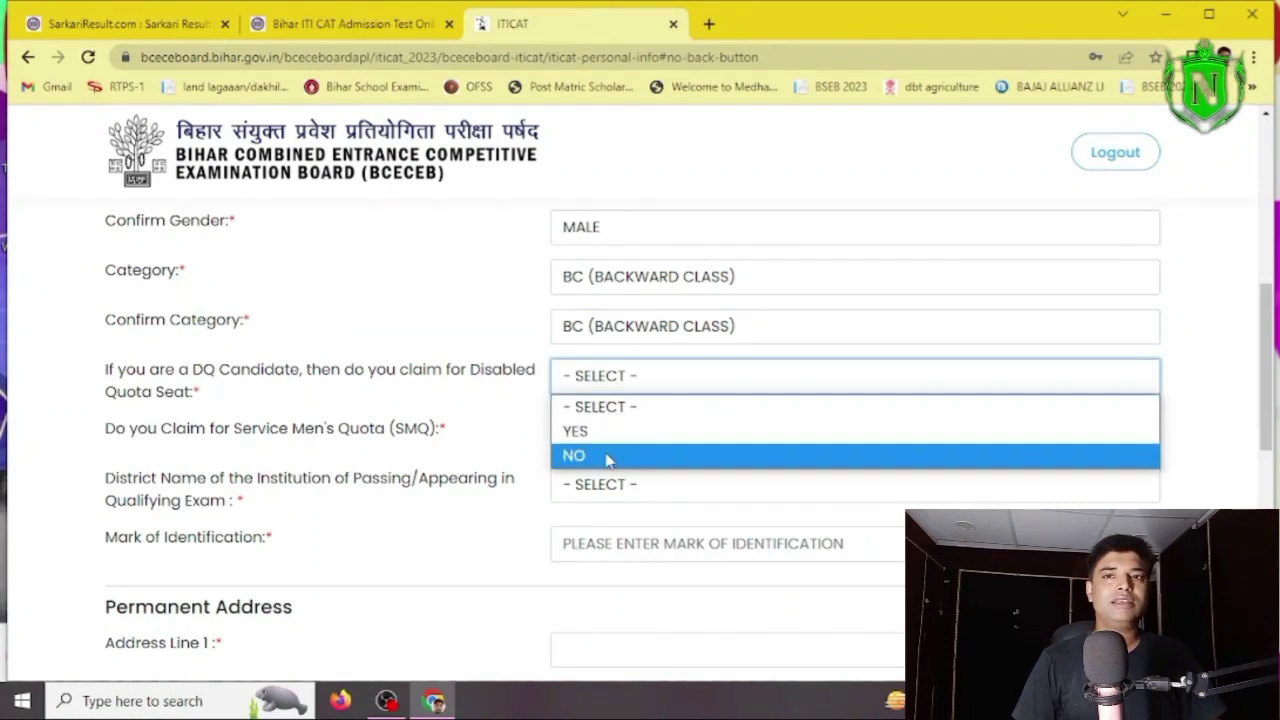
pyautogui.click(606, 456)
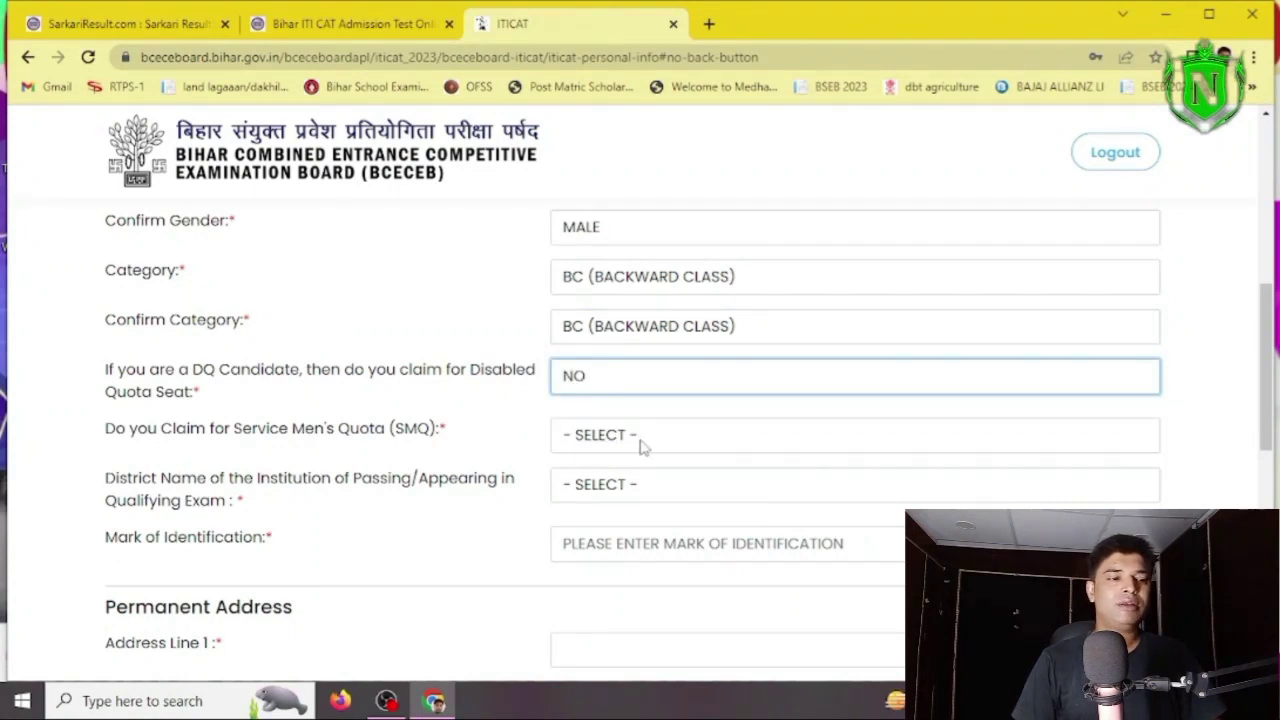
pyautogui.click(640, 440)
pyautogui.click(600, 516)
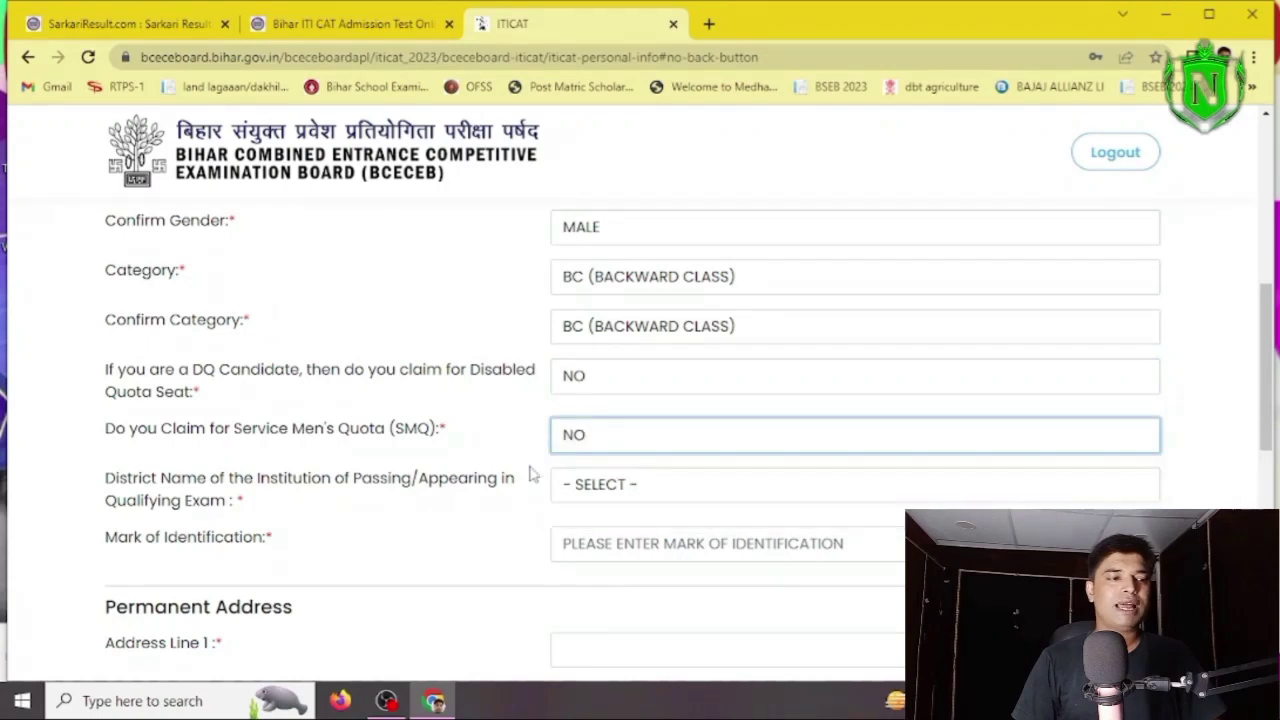
# - Choose DARBHANGA as the district of the qualifying-exam institution
pyautogui.scroll(-1, 529, 468)
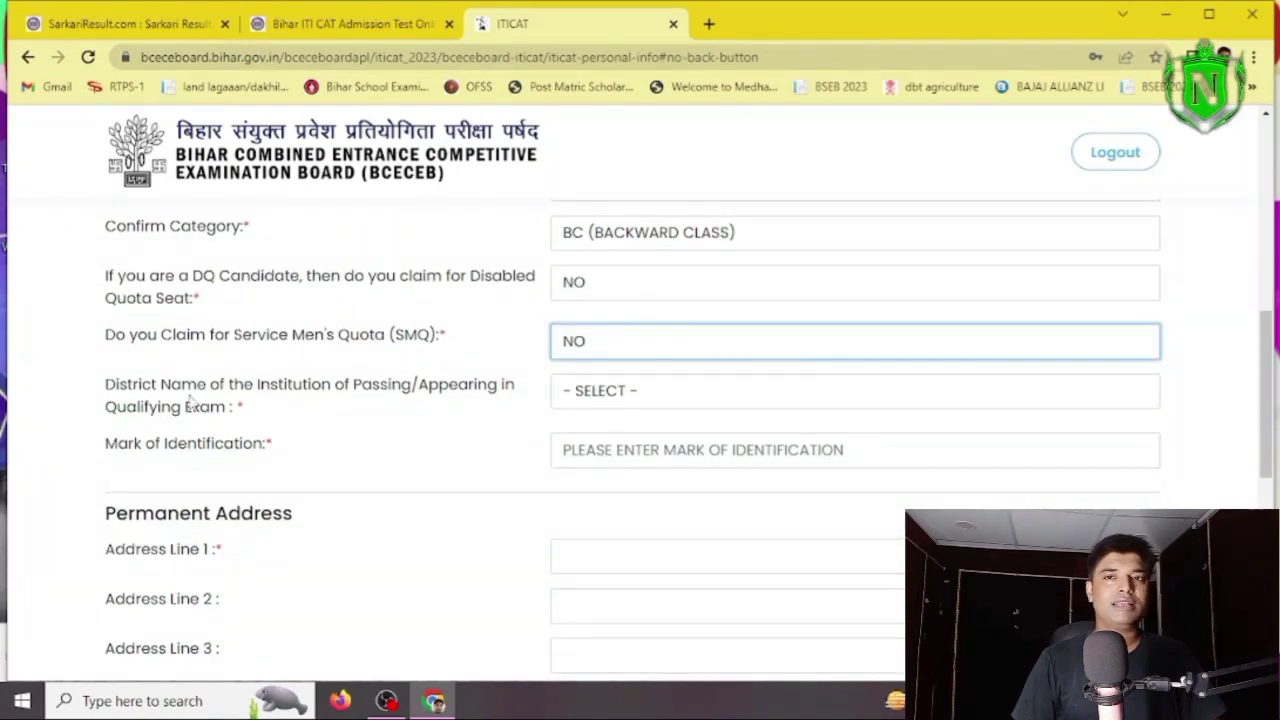
pyautogui.click(655, 405)
pyautogui.scroll(-1, 647, 314)
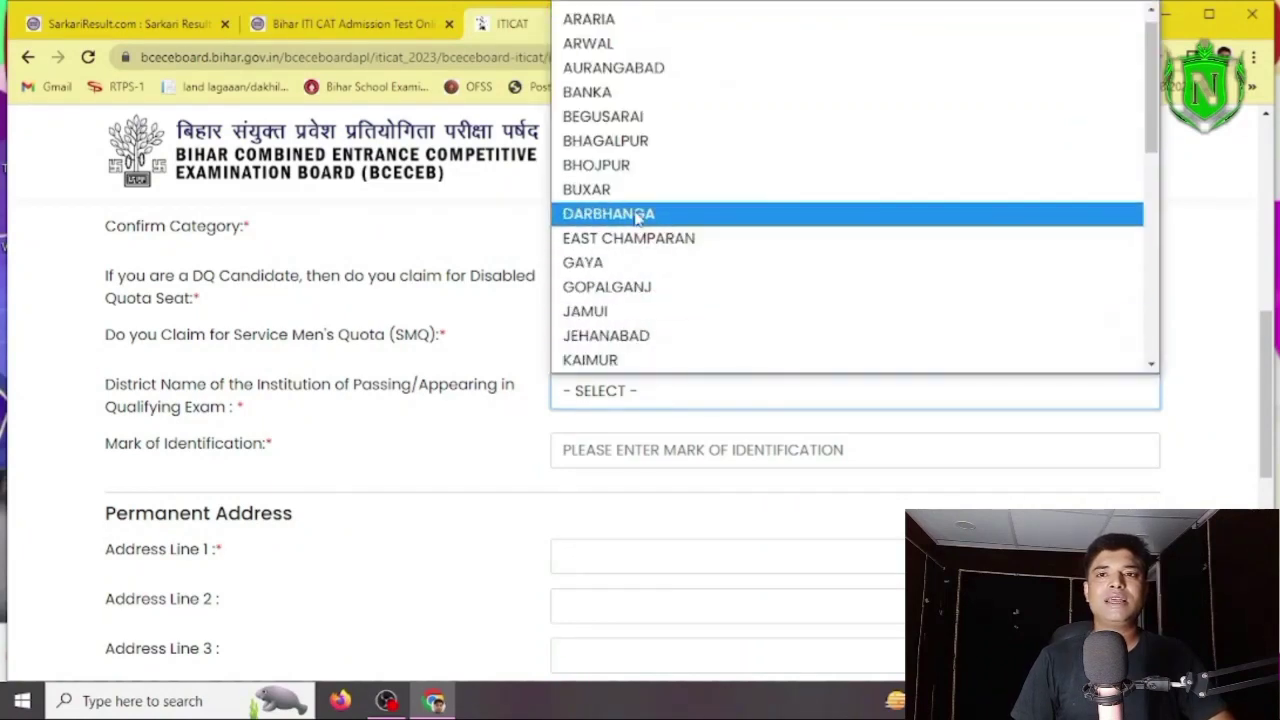
pyautogui.click(640, 218)
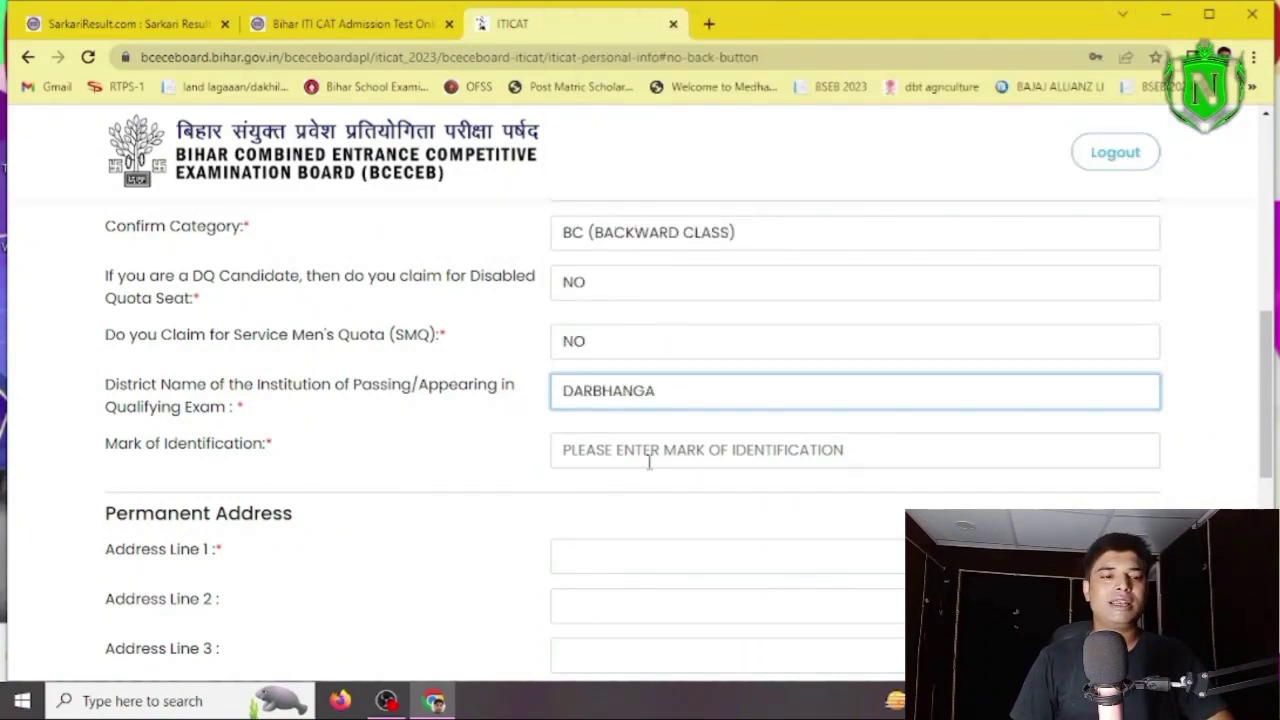
pyautogui.scroll(-1, 649, 462)
pyautogui.click(622, 354)
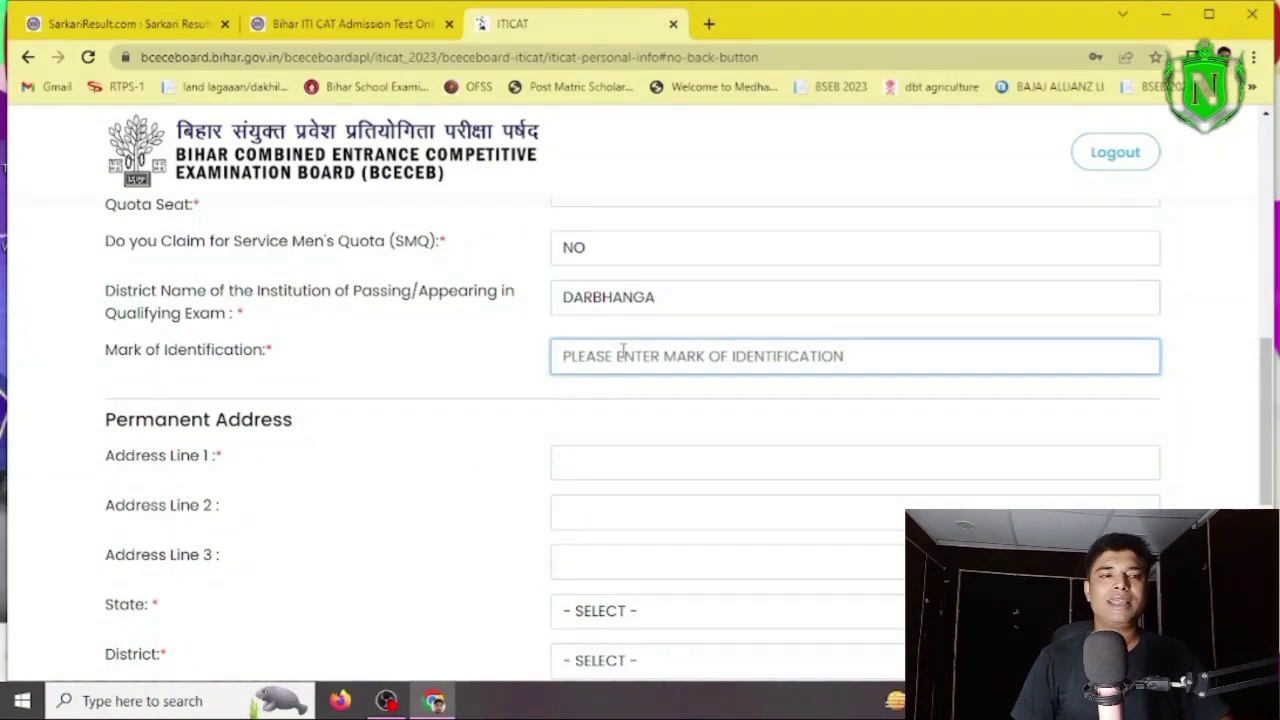
# - Enter the identification mark and the three permanent address lines
pyautogui.write('A MOLE ON ')
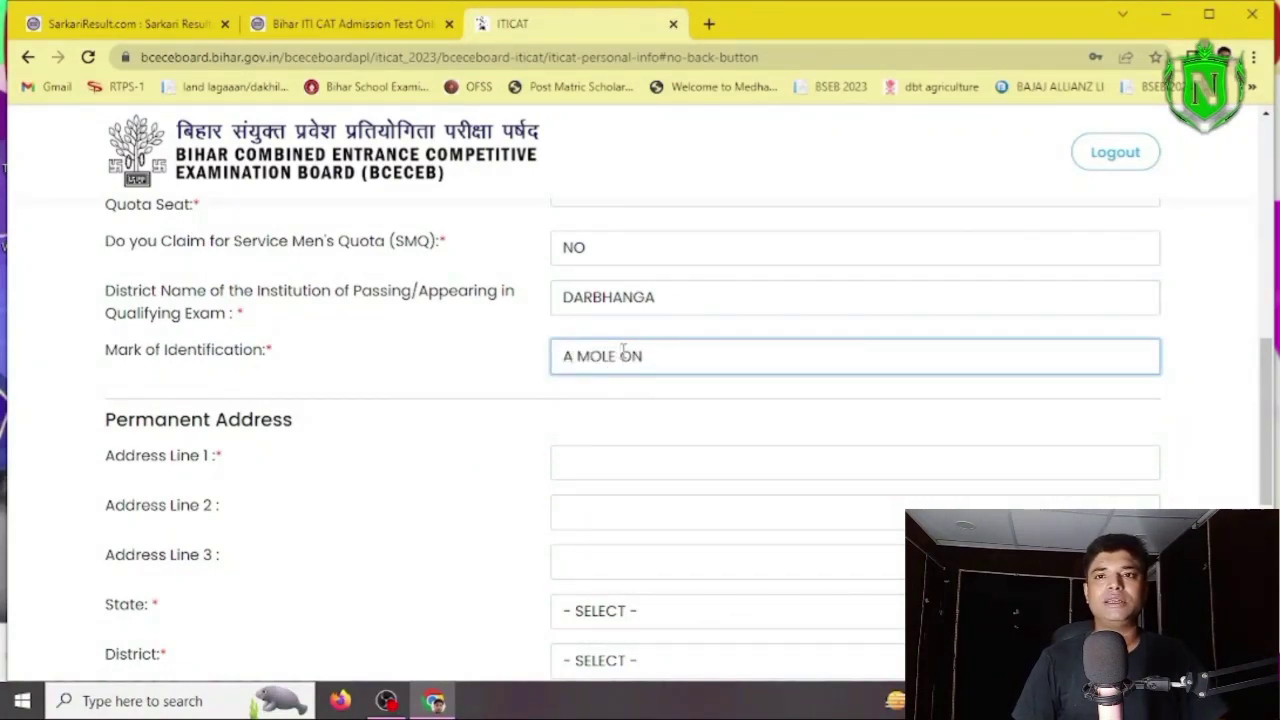
pyautogui.write('O')
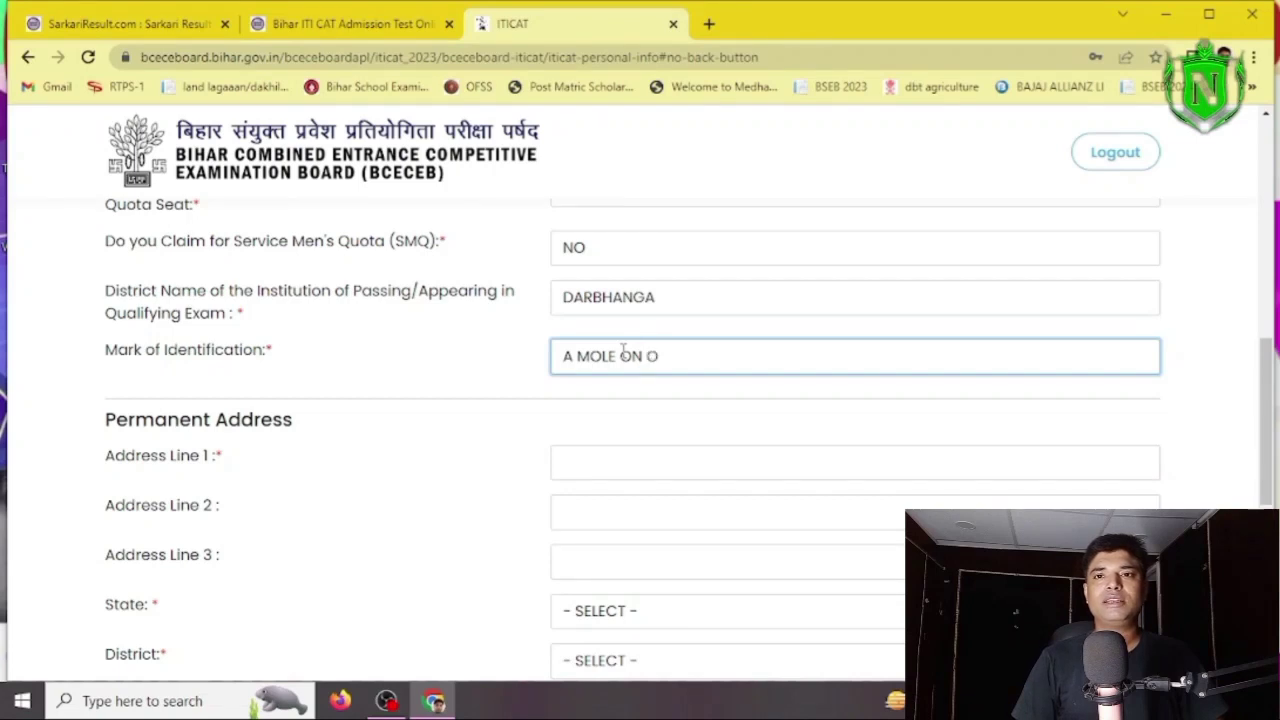
pyautogui.press('BackSpace')
pyautogui.write('FOR')
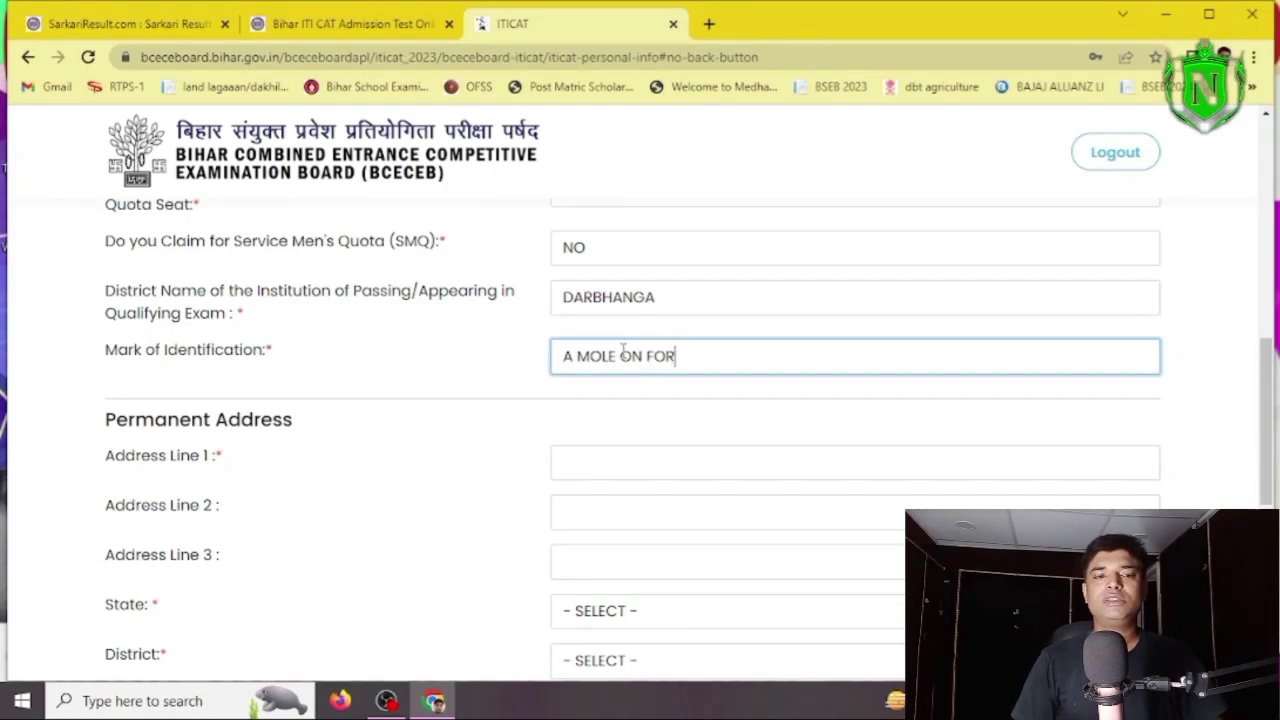
pyautogui.write('EHEAD')
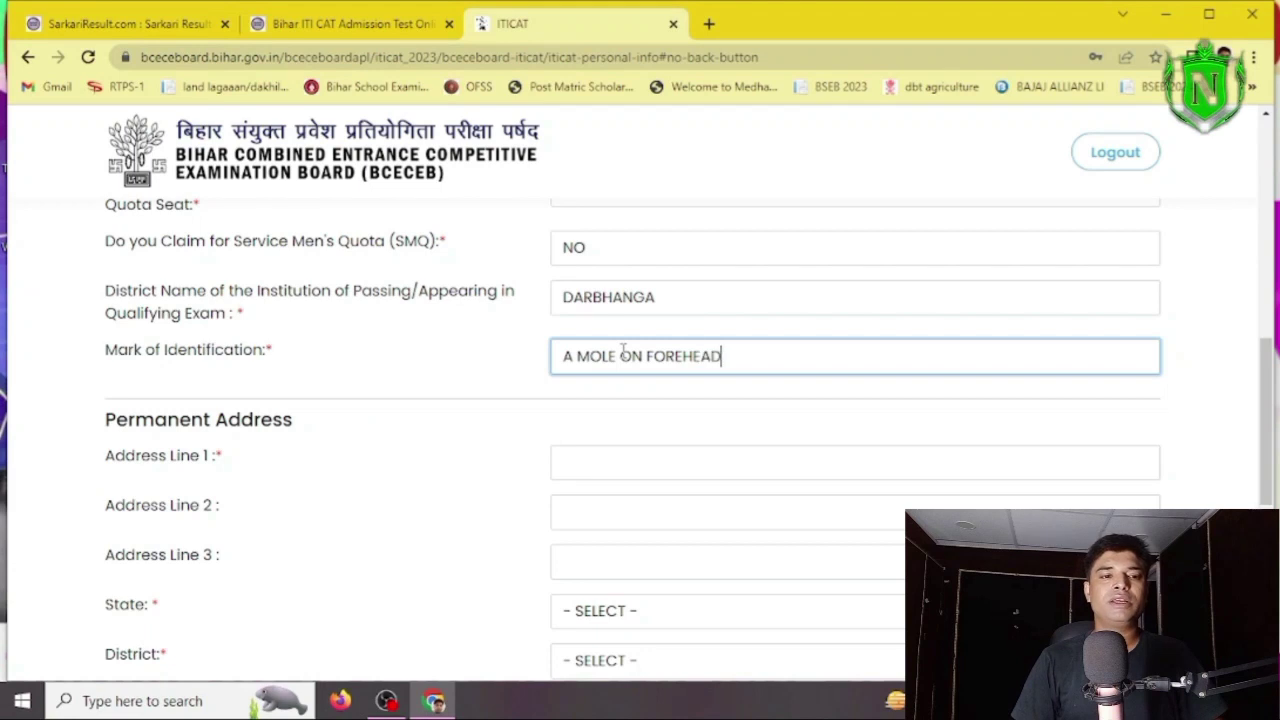
pyautogui.scroll(-1, 678, 360)
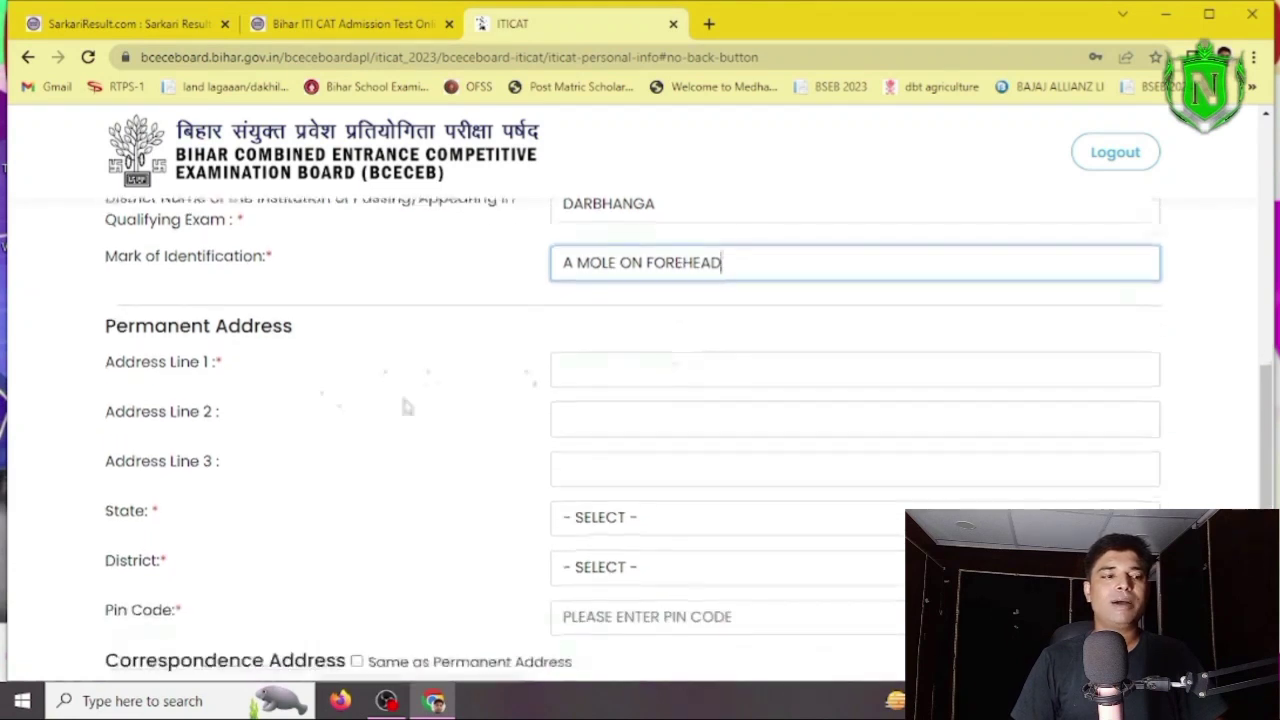
pyautogui.click(679, 366)
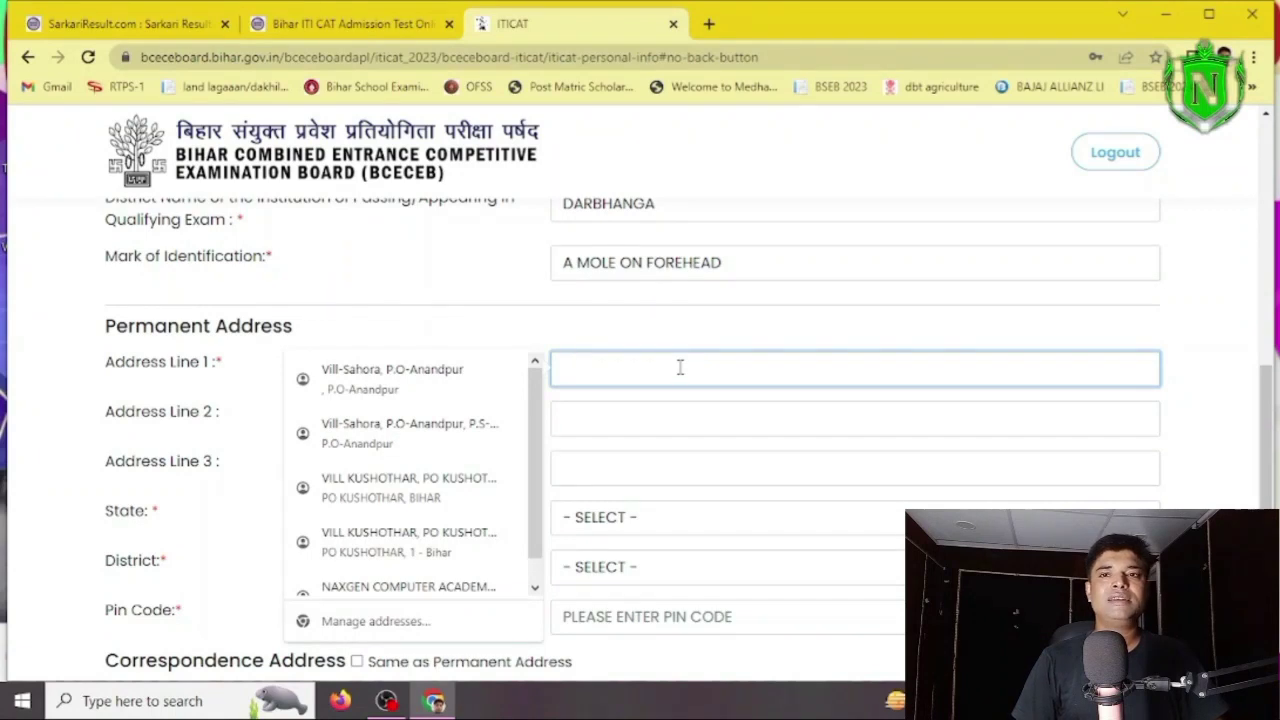
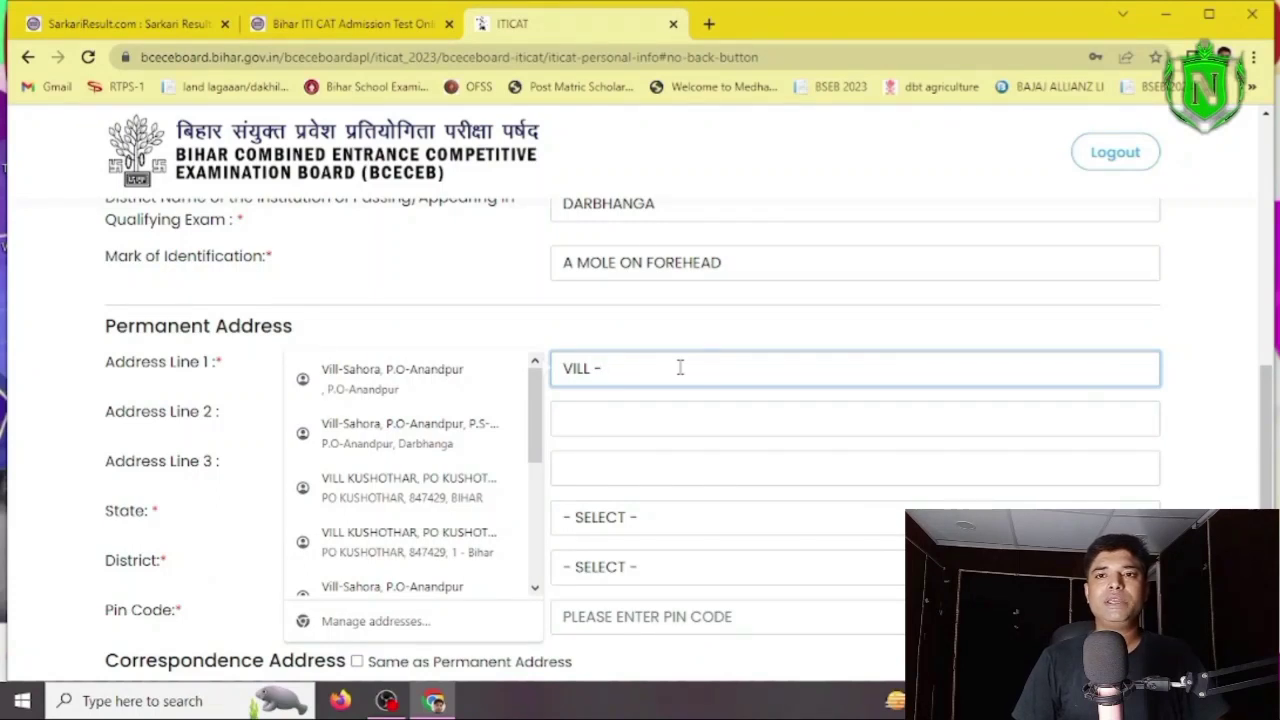
pyautogui.press('Tab')
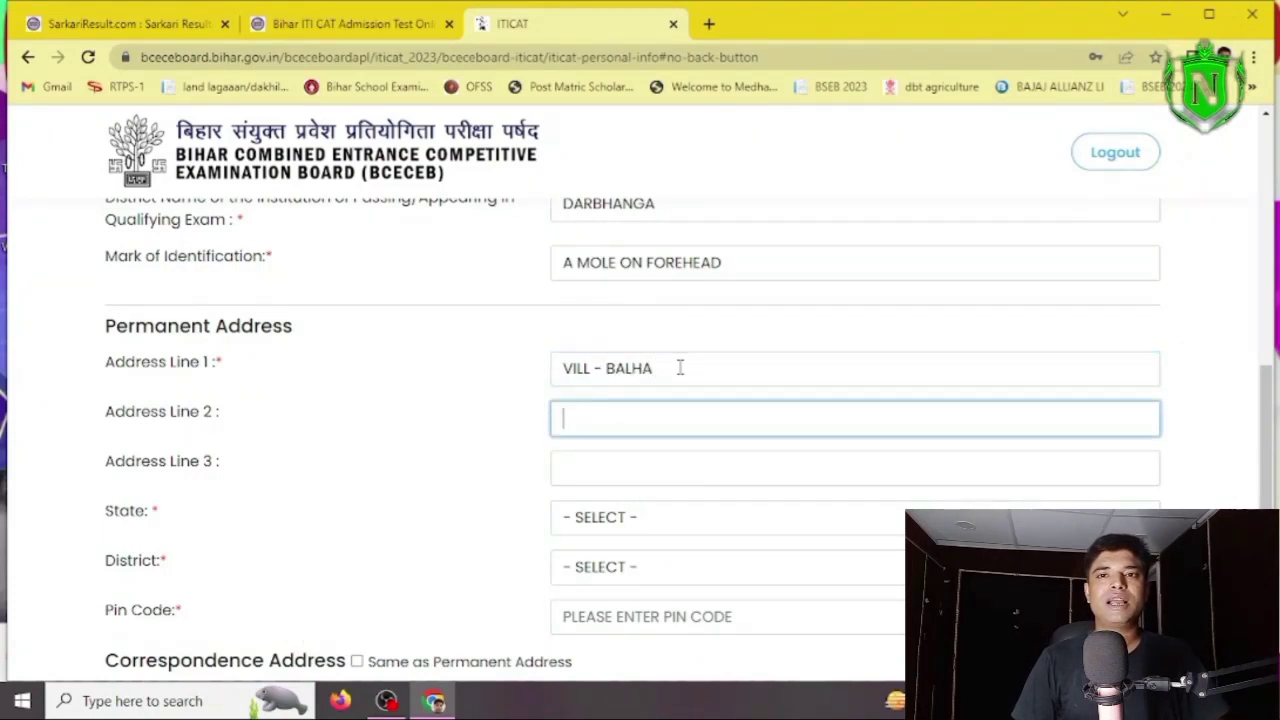
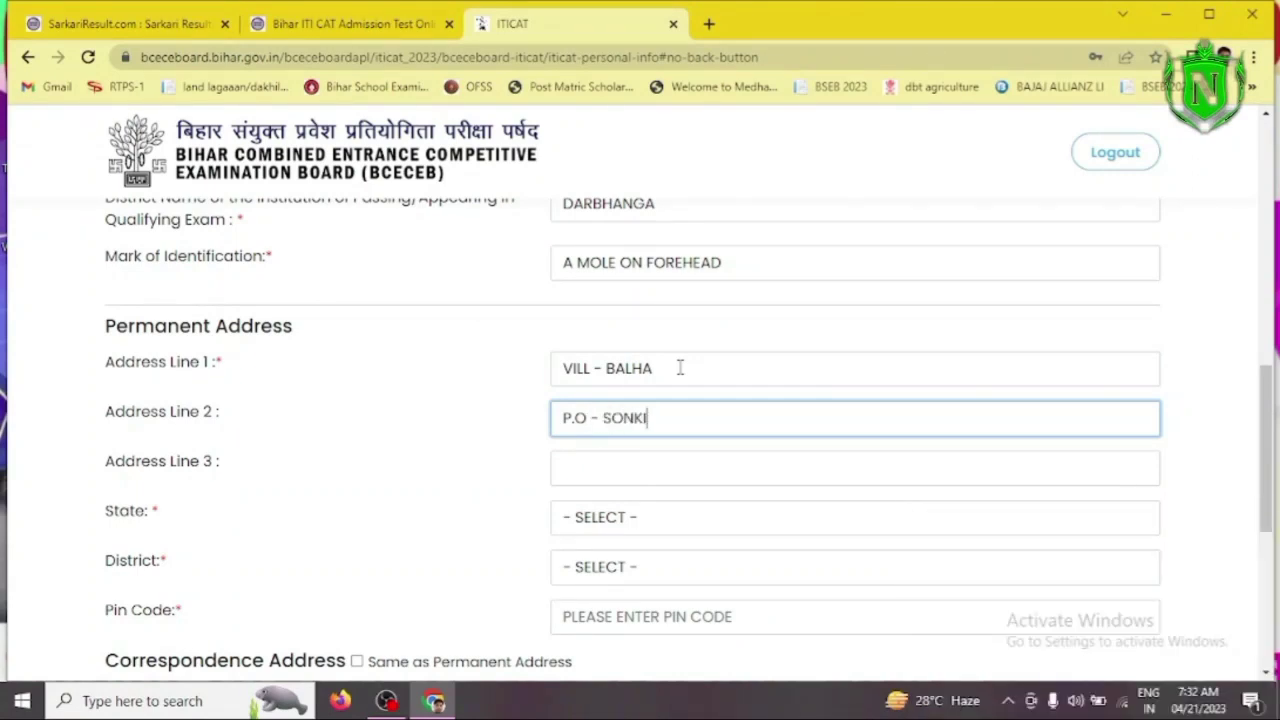
pyautogui.press('Tab')
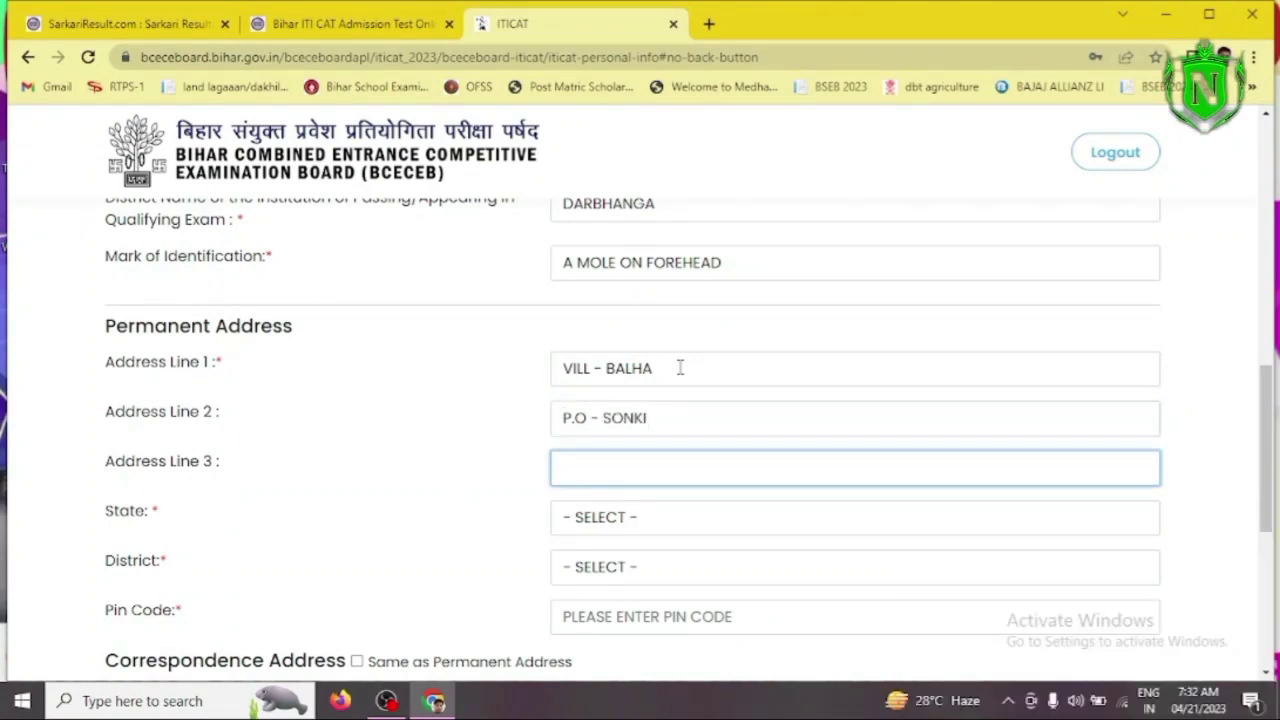
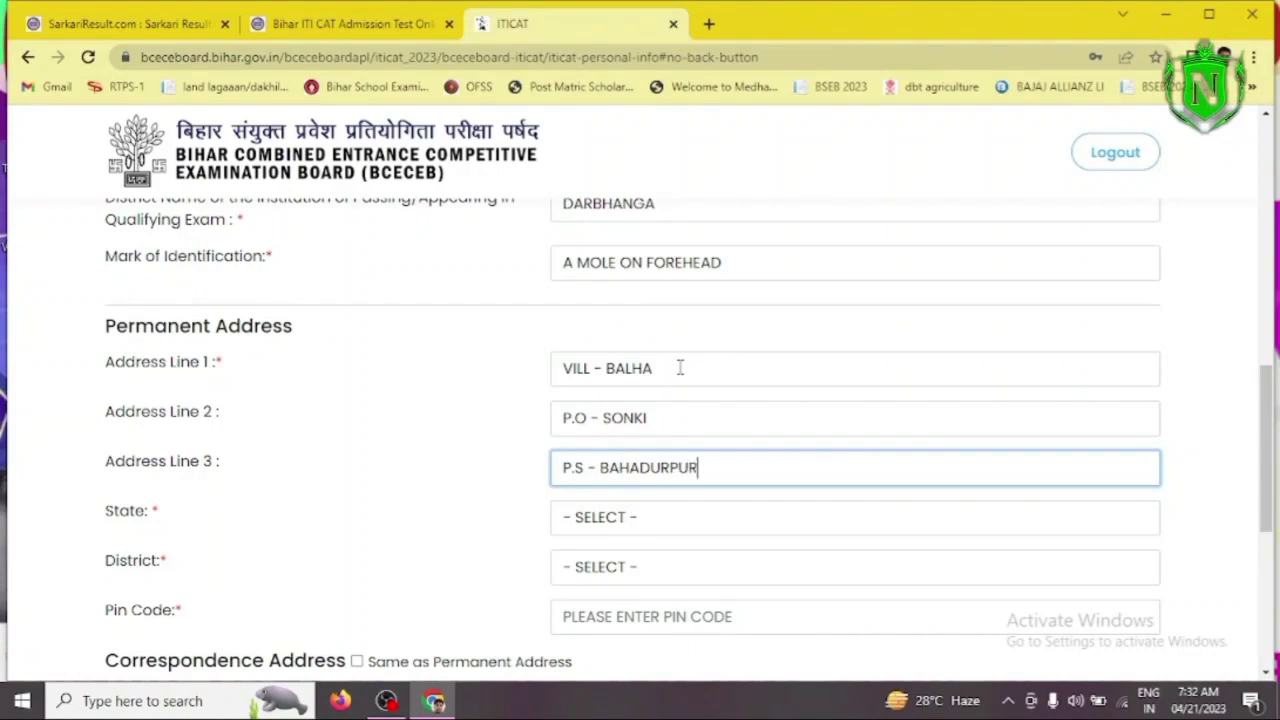
# - Set the permanent address state to BIHAR, district to DARBHANGA, and enter the pin code
pyautogui.press('Tab')
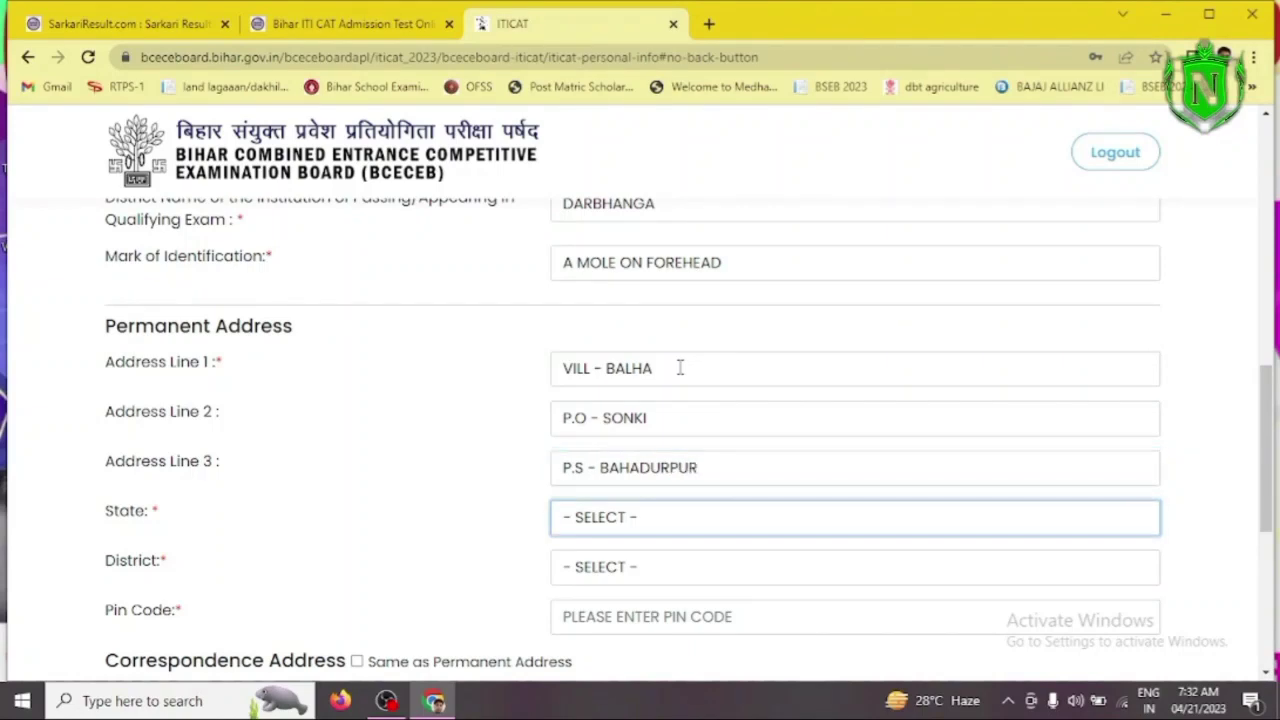
pyautogui.press('b')
pyautogui.press('Tab')
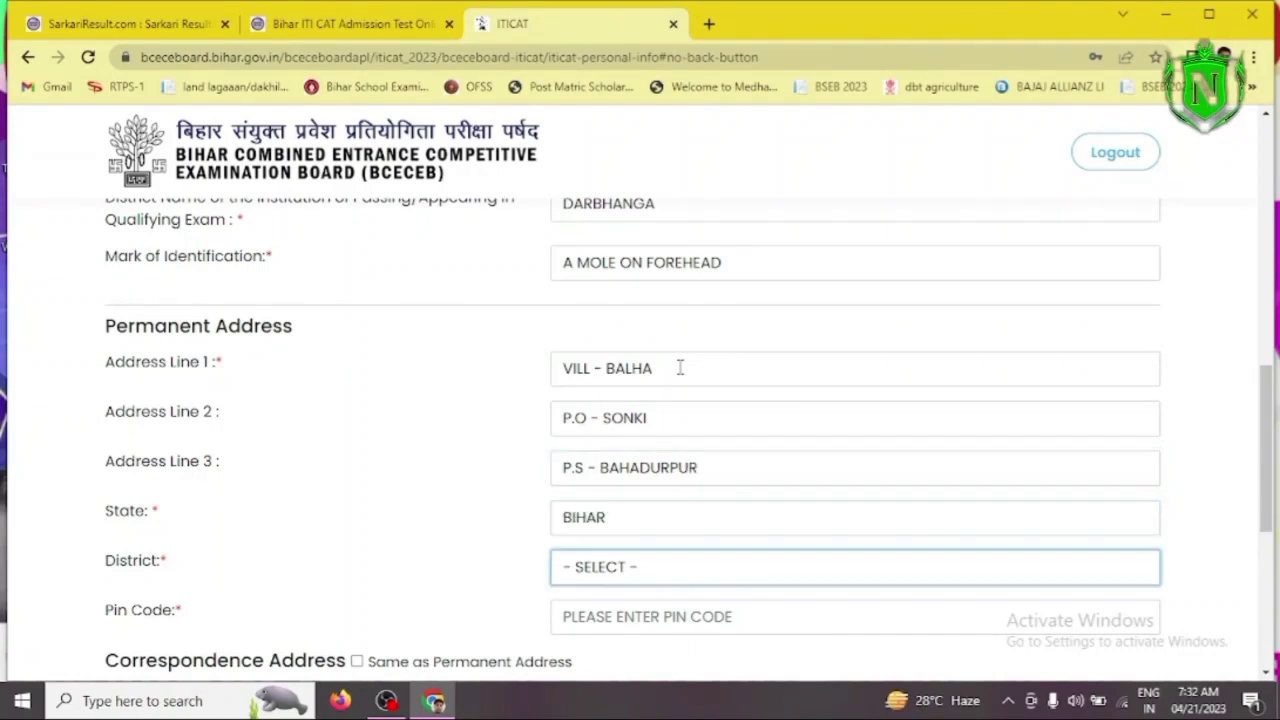
pyautogui.press('d')
pyautogui.press('Tab')
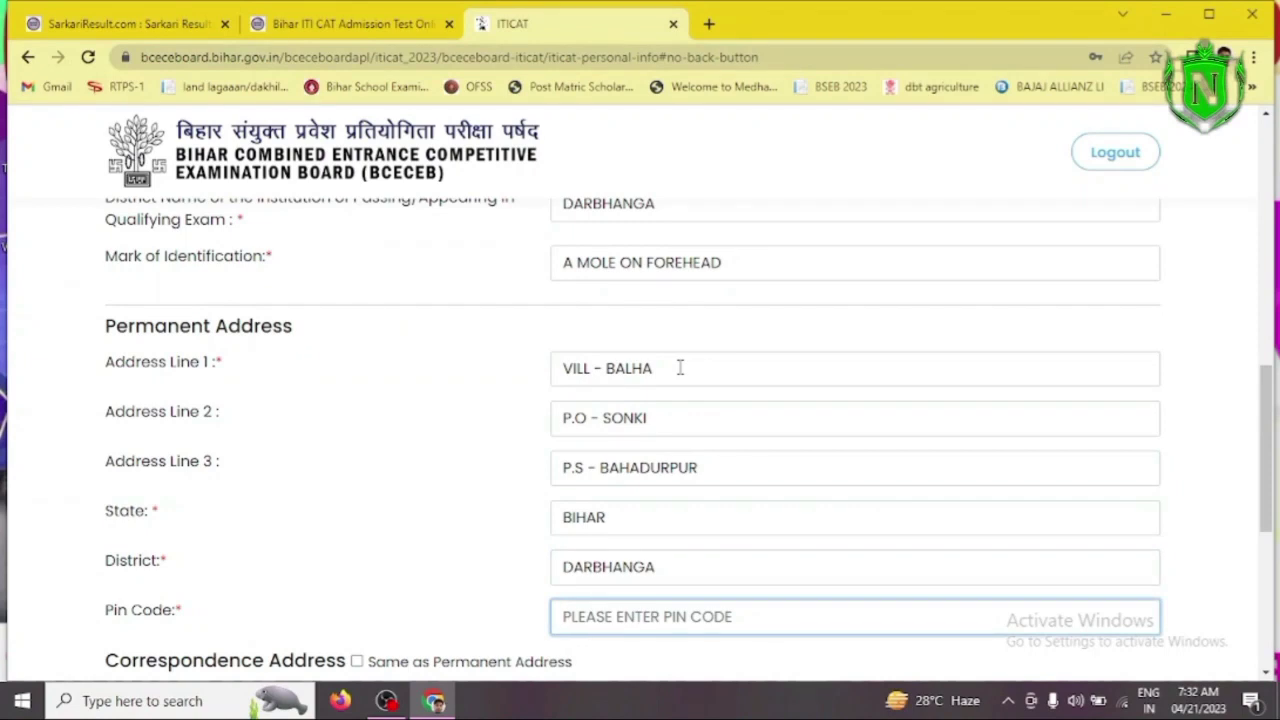
pyautogui.write('846009')
pyautogui.press('Tab')
pyautogui.press('Tab')
pyautogui.scroll(-3, 680, 368)
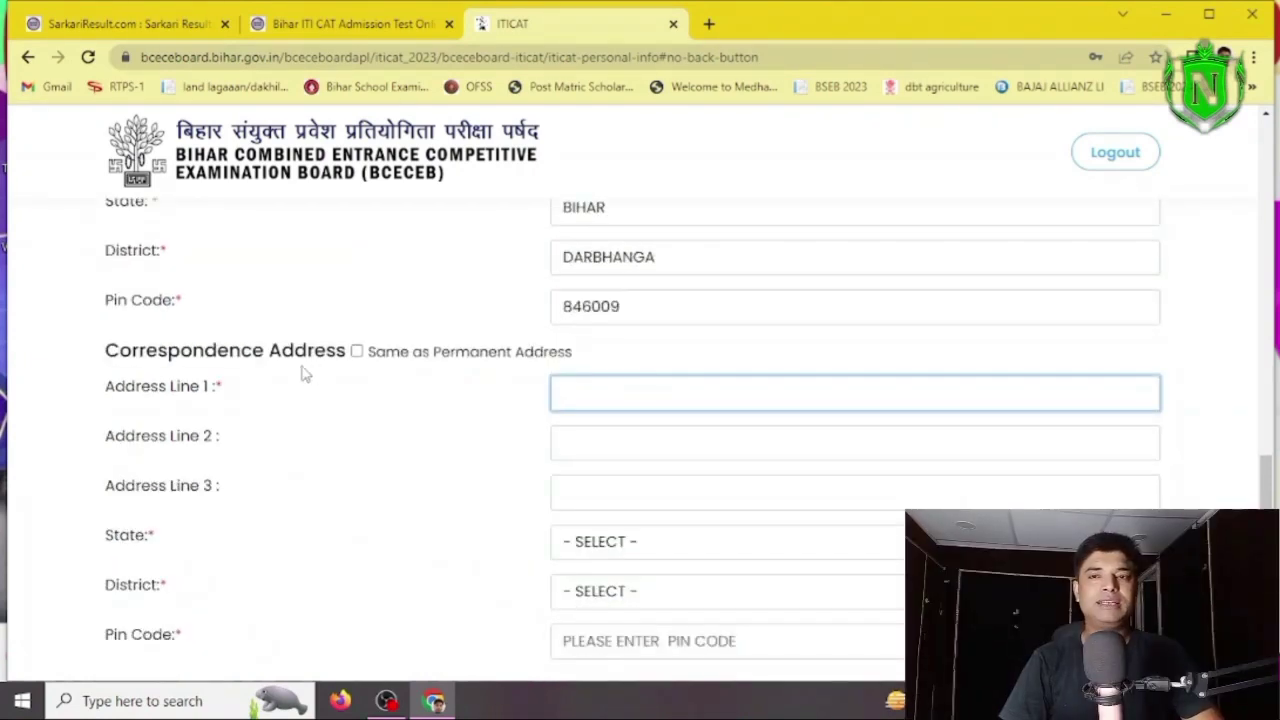
# - Tick 'Same as Permanent Address', dismiss Chrome's save-address offer, and submit the personal details
pyautogui.click(357, 352)
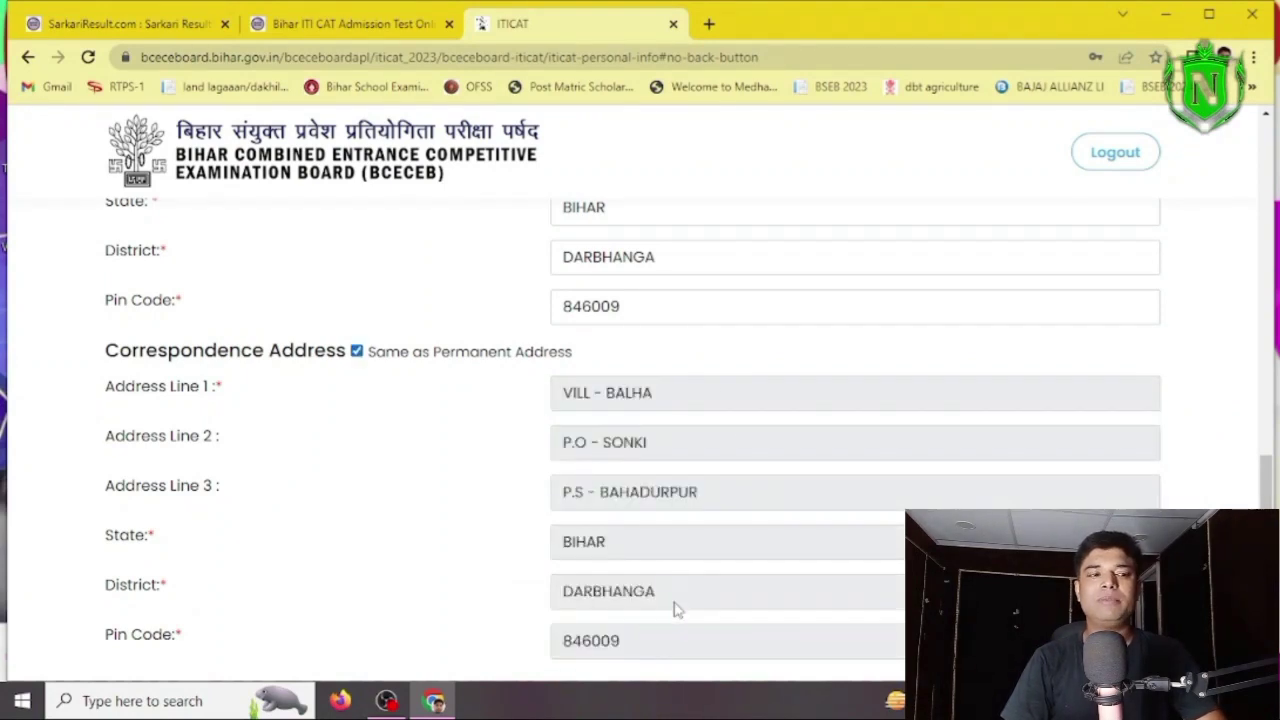
pyautogui.scroll(-2, 674, 606)
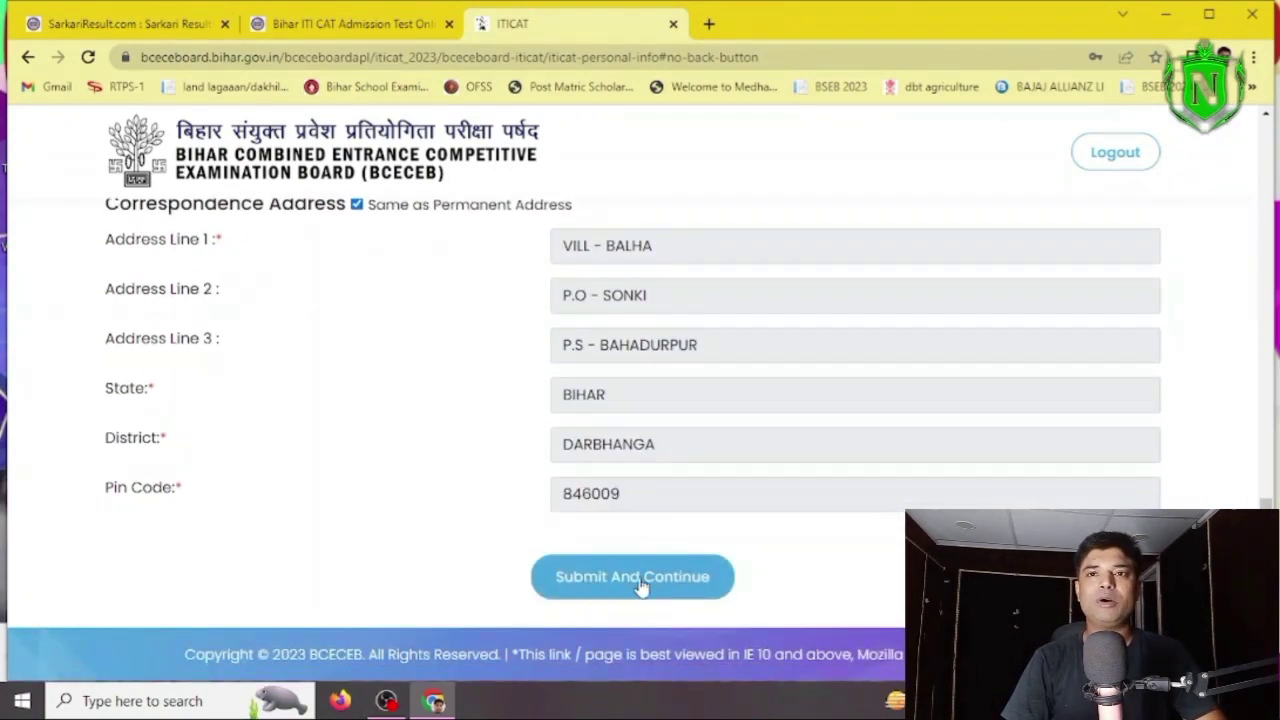
pyautogui.click(614, 580)
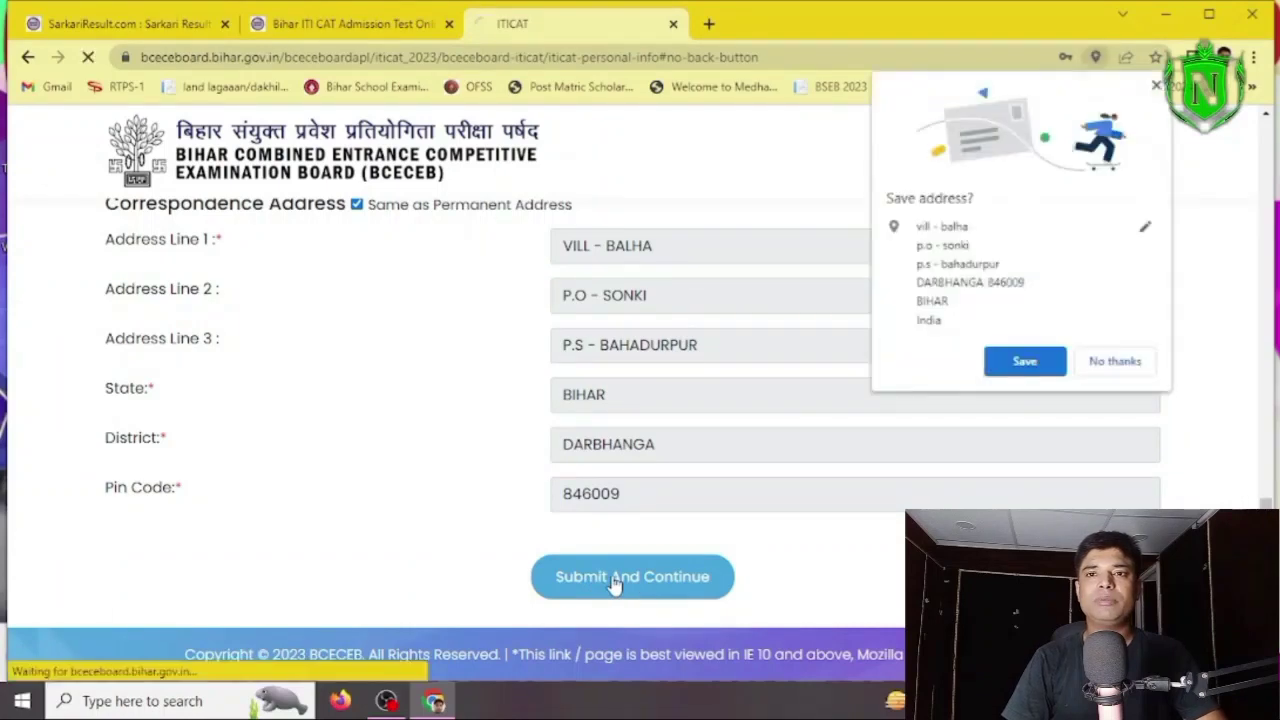
pyautogui.click(1120, 366)
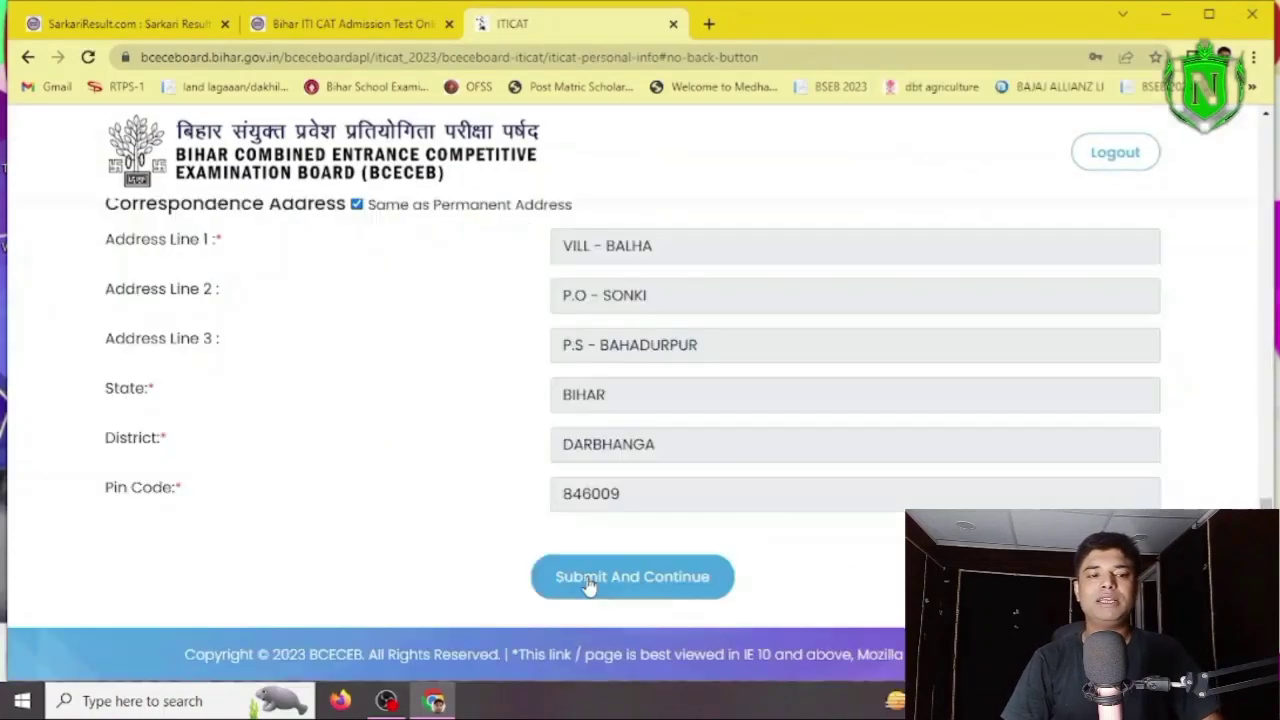
pyautogui.click(614, 580)
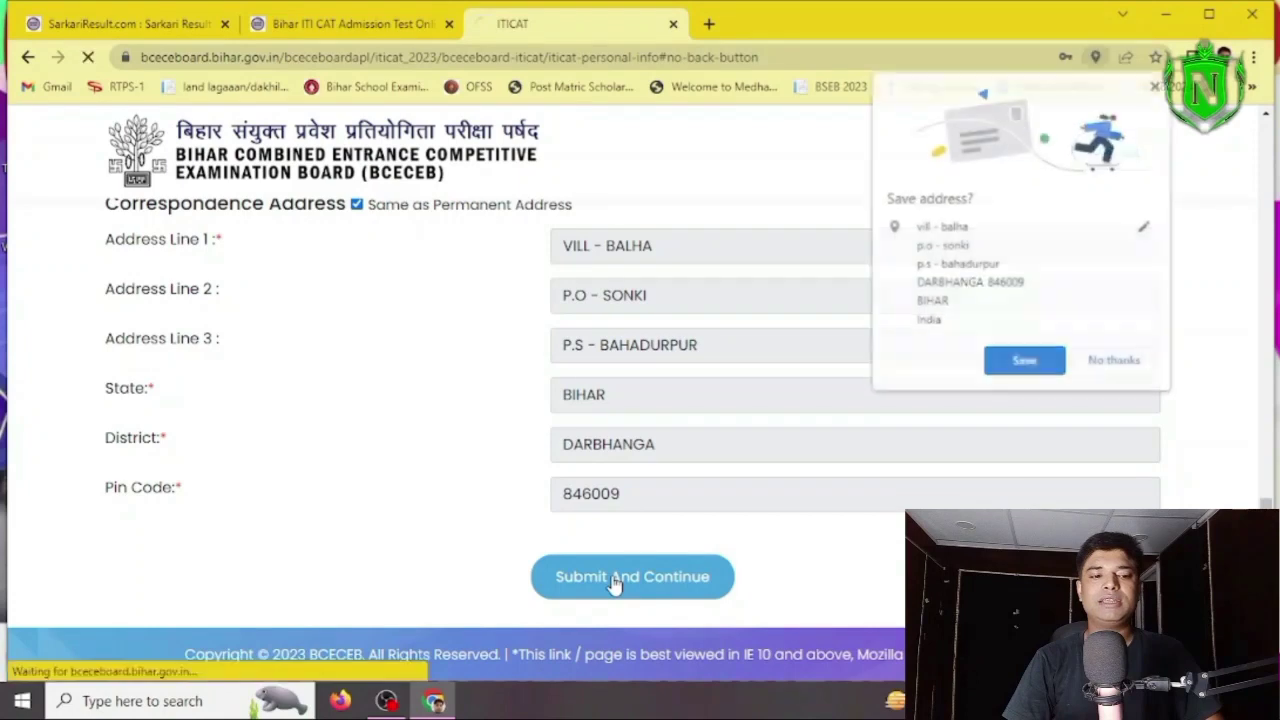
# - Upload the passport-size photograph after declining the browser's save-address prompt
pyautogui.click(1115, 364)
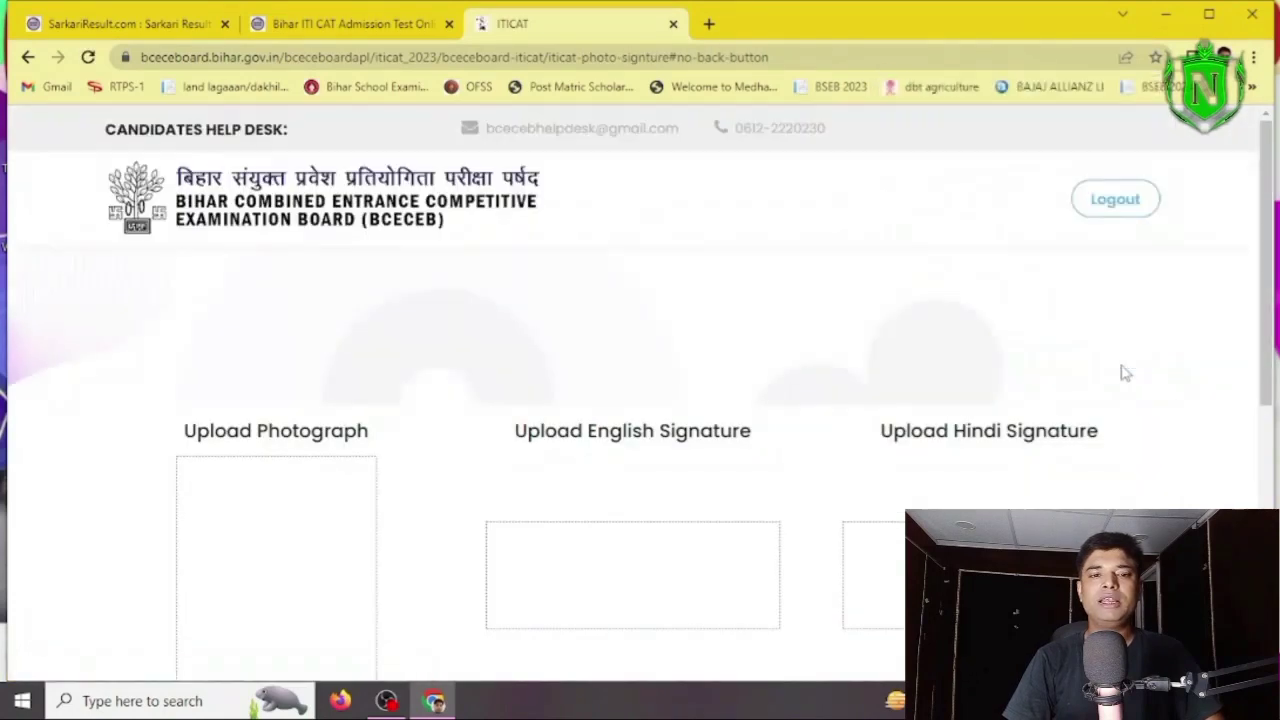
pyautogui.scroll(-1, 474, 408)
pyautogui.scroll(-1, 474, 408)
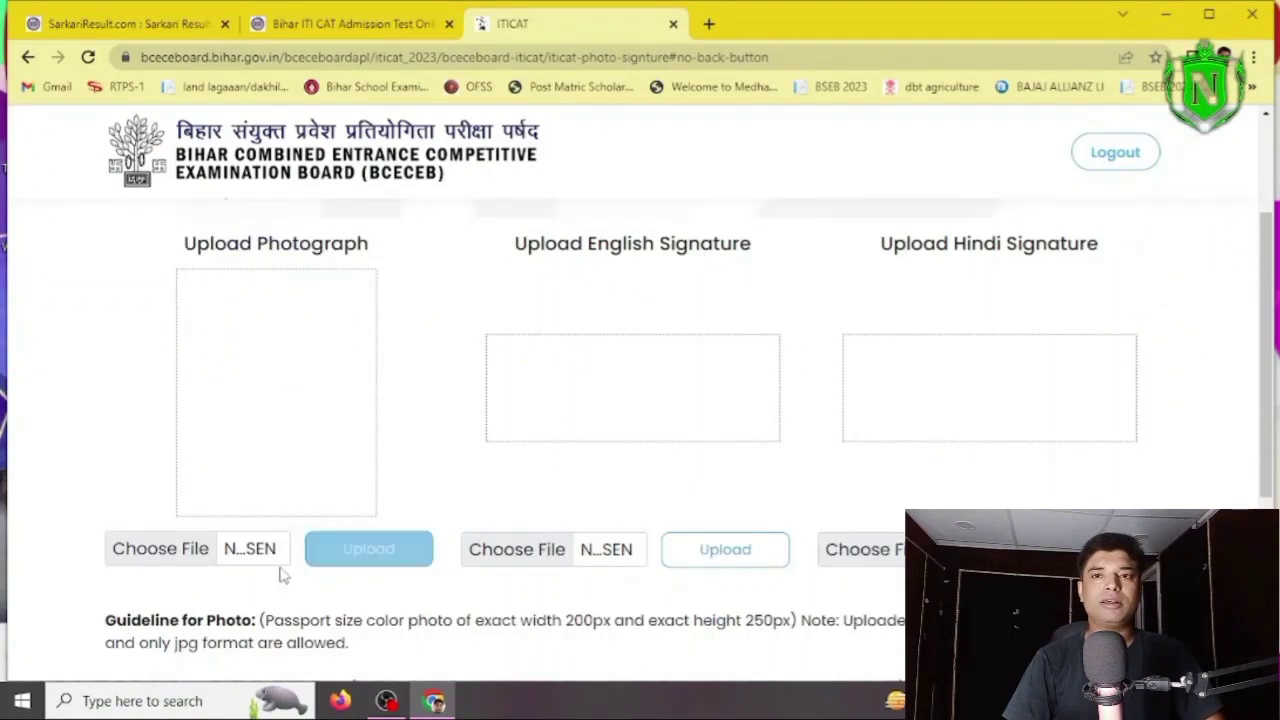
pyautogui.click(167, 552)
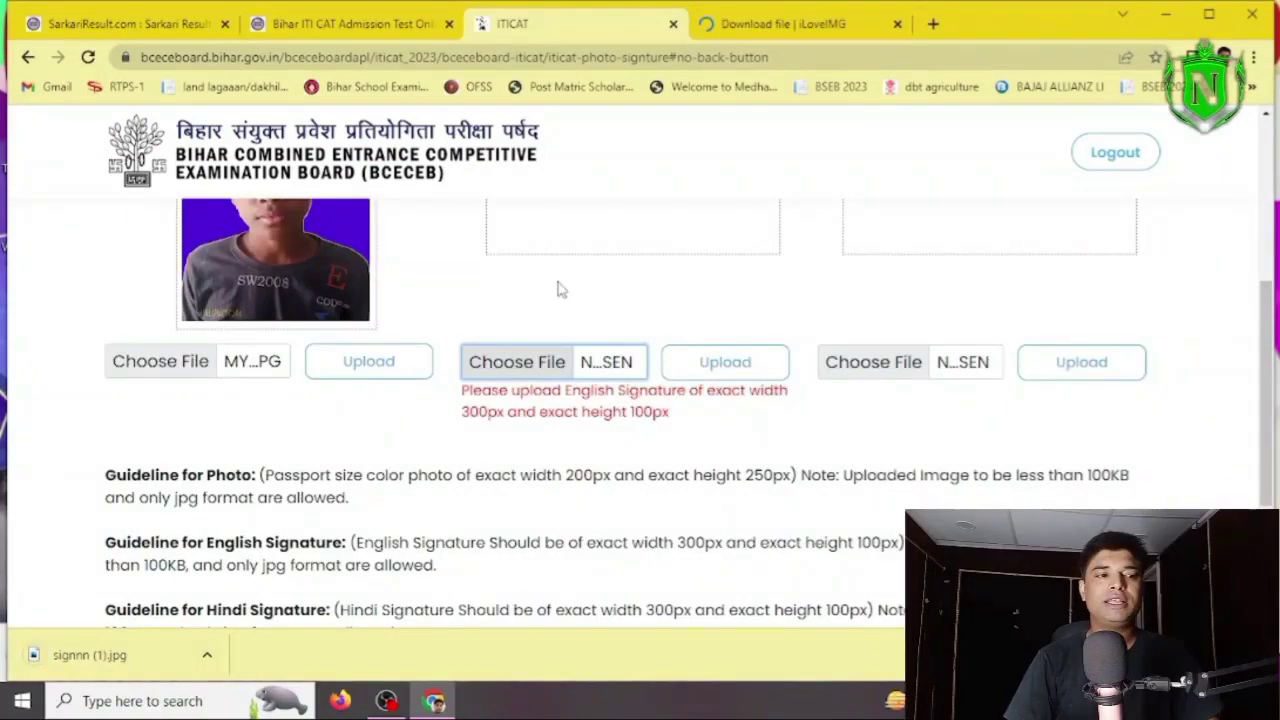
pyautogui.click(661, 712)
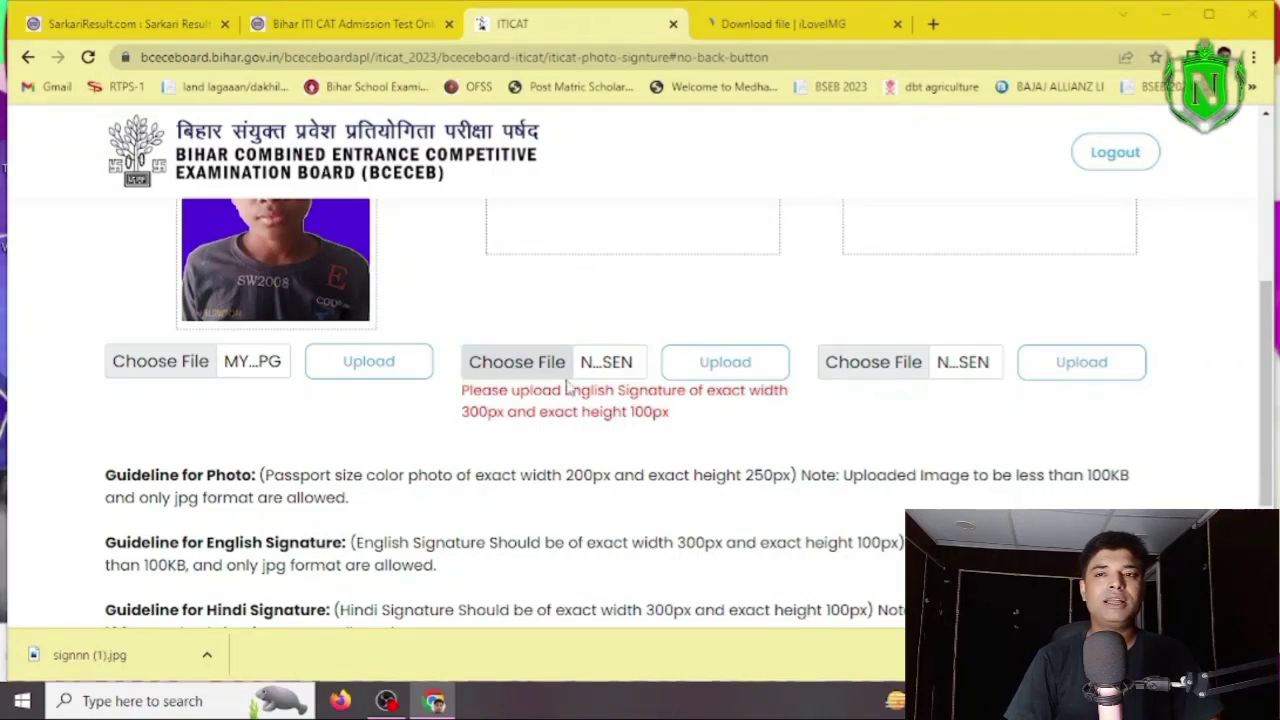
# - Upload 'signnn (1)' as the English signature, pick the Hindi signature file, and save and continue
pyautogui.click(512, 375)
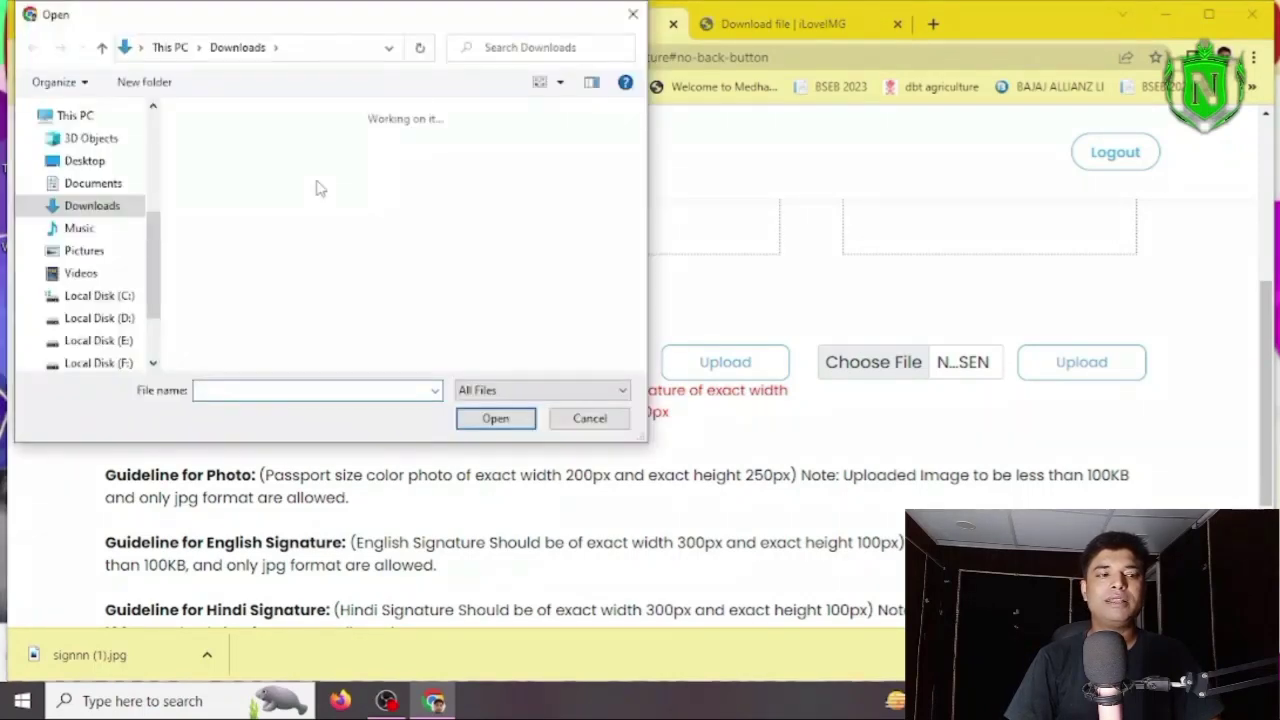
pyautogui.doubleClick(214, 165)
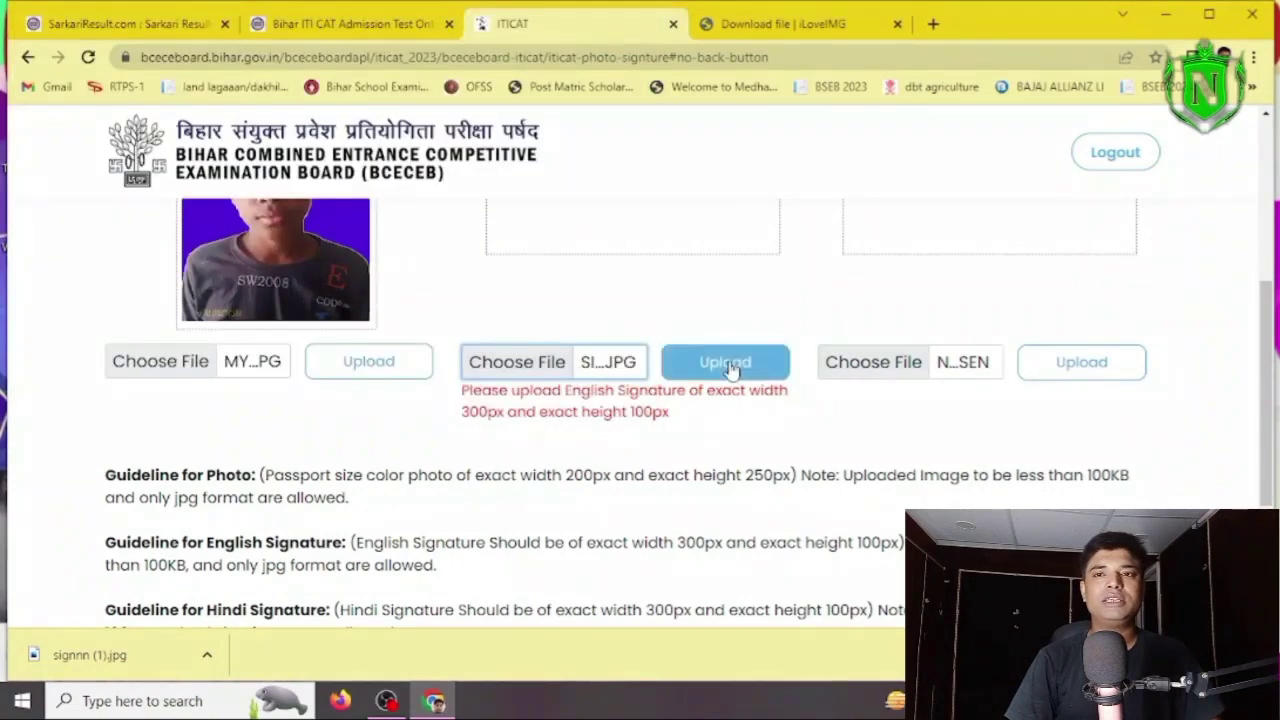
pyautogui.click(731, 366)
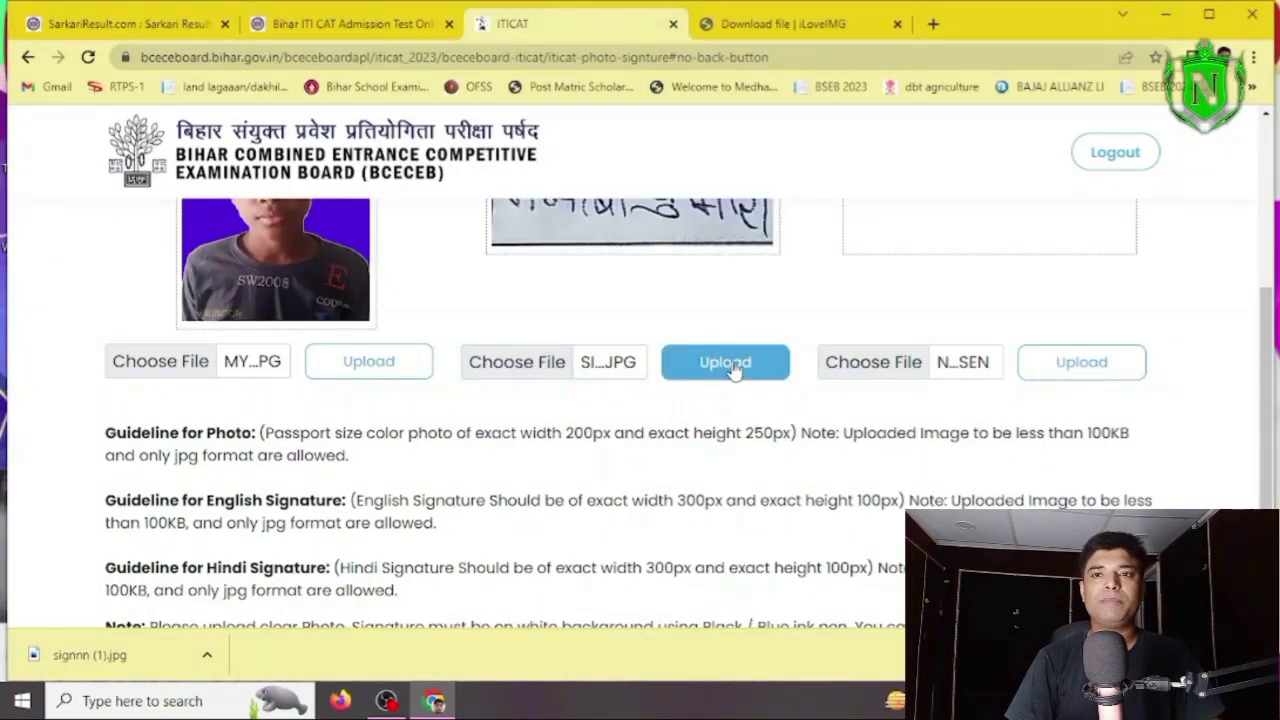
pyautogui.click(873, 362)
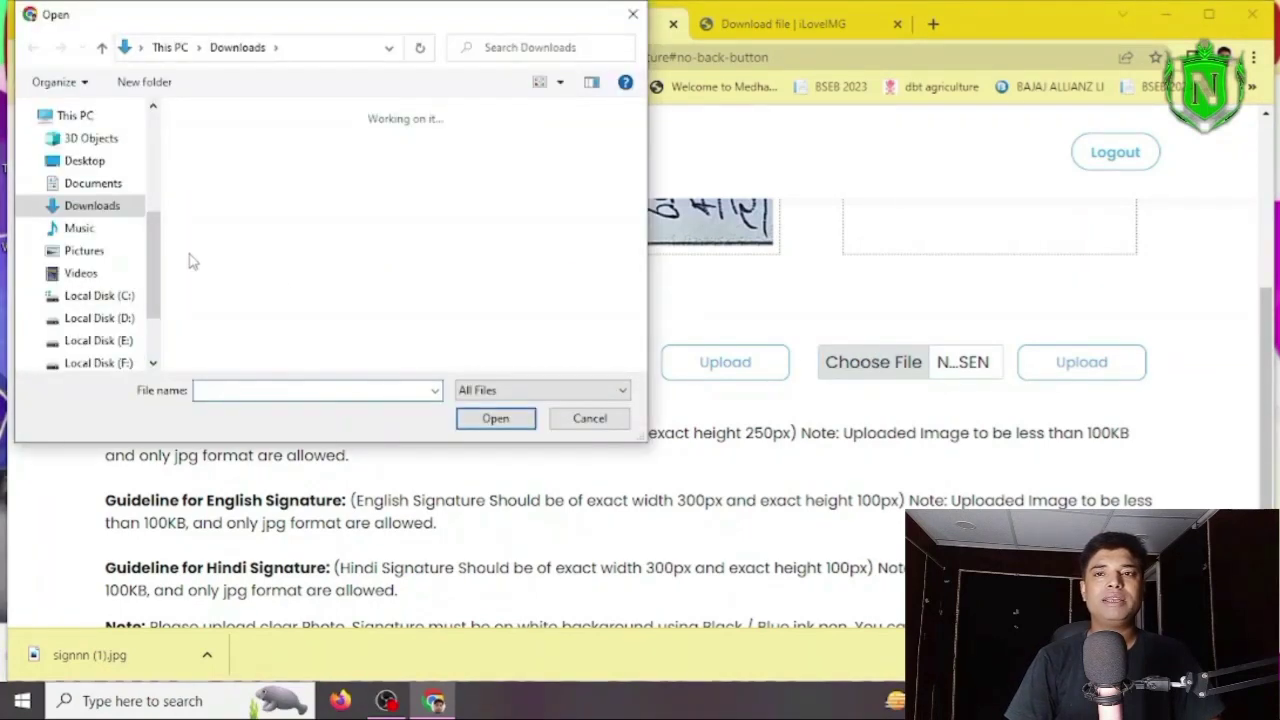
pyautogui.click(735, 528)
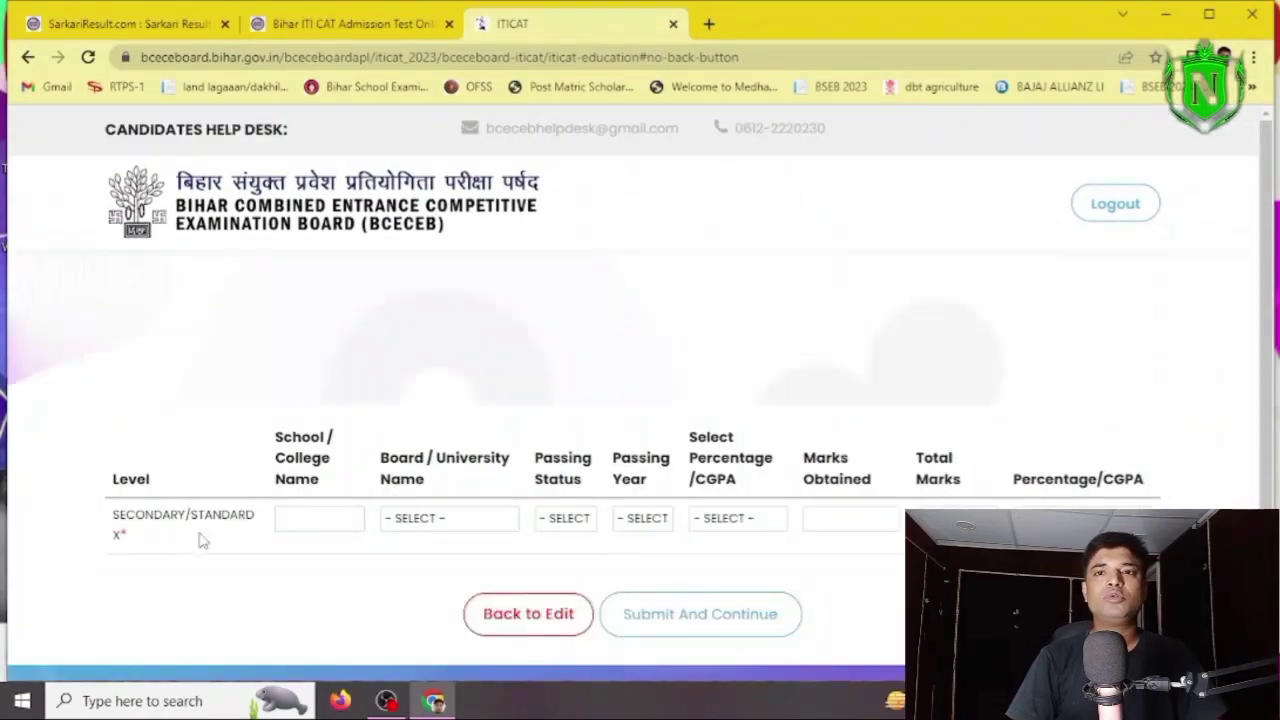
# - Enter BAPU SMARAK HIGH SCHOOL as the school and choose Bihar School Examination Board
pyautogui.click(310, 520)
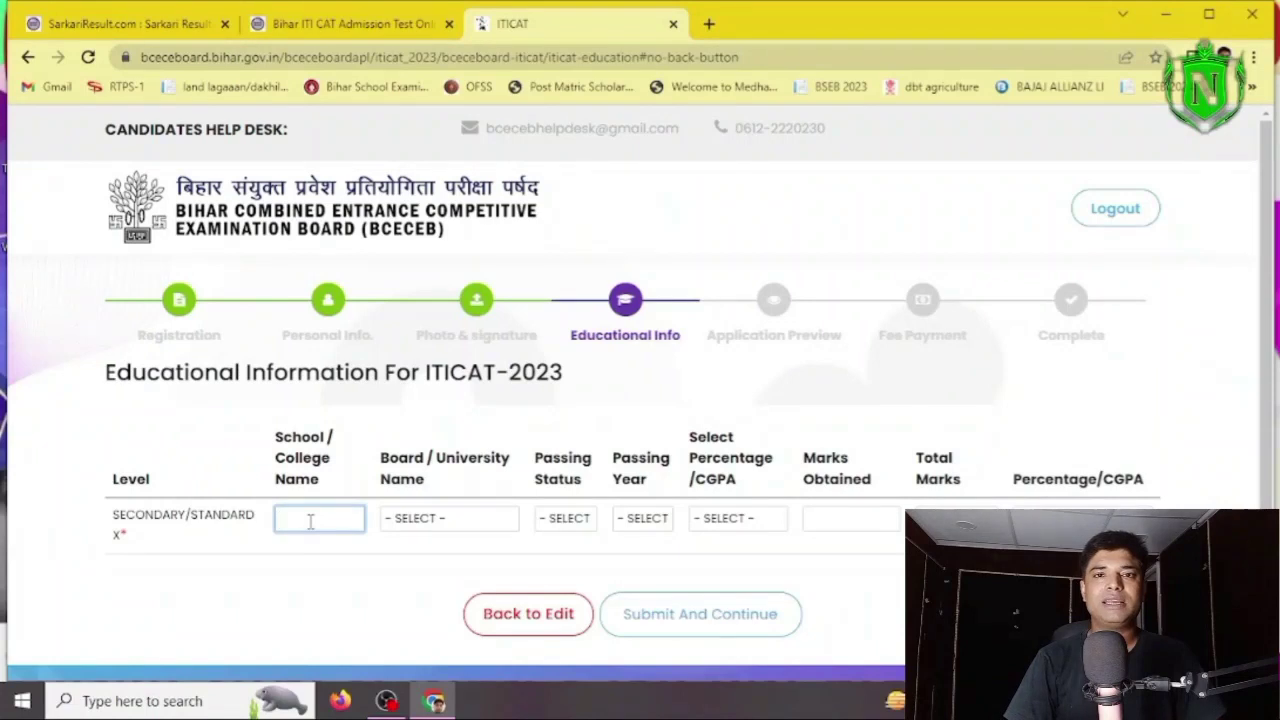
pyautogui.write('BAPU S')
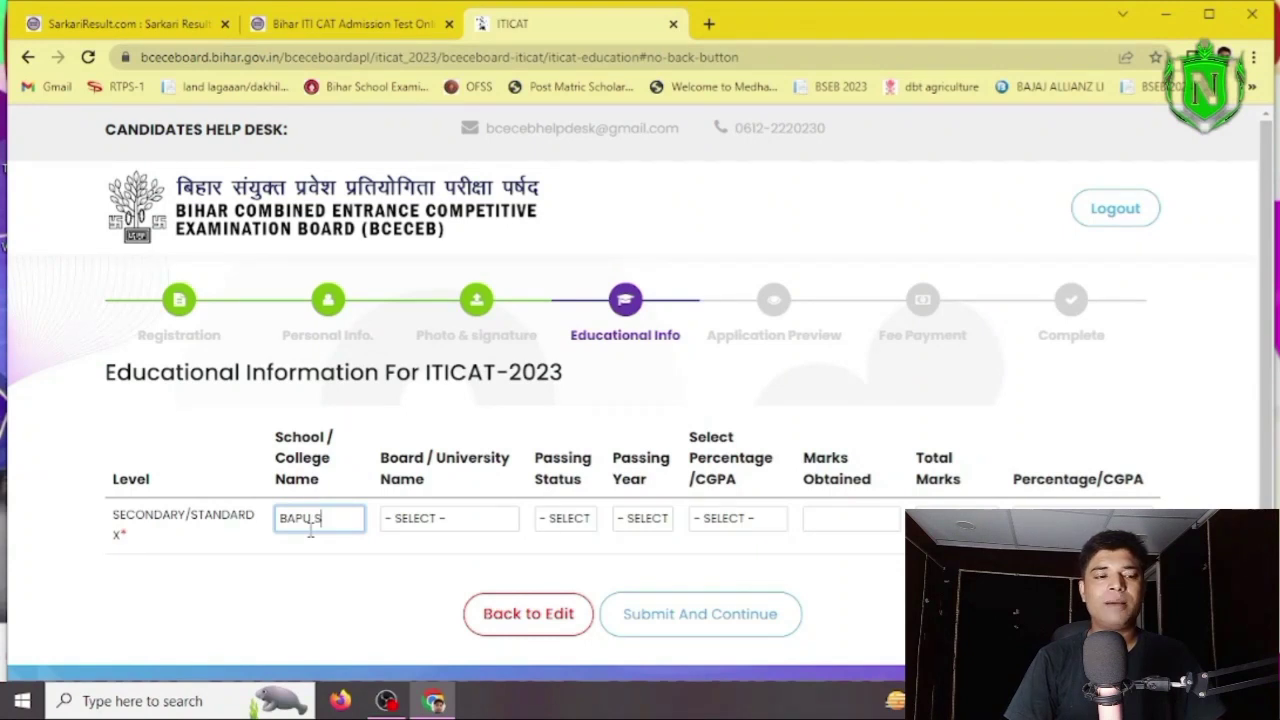
pyautogui.write('MARAK')
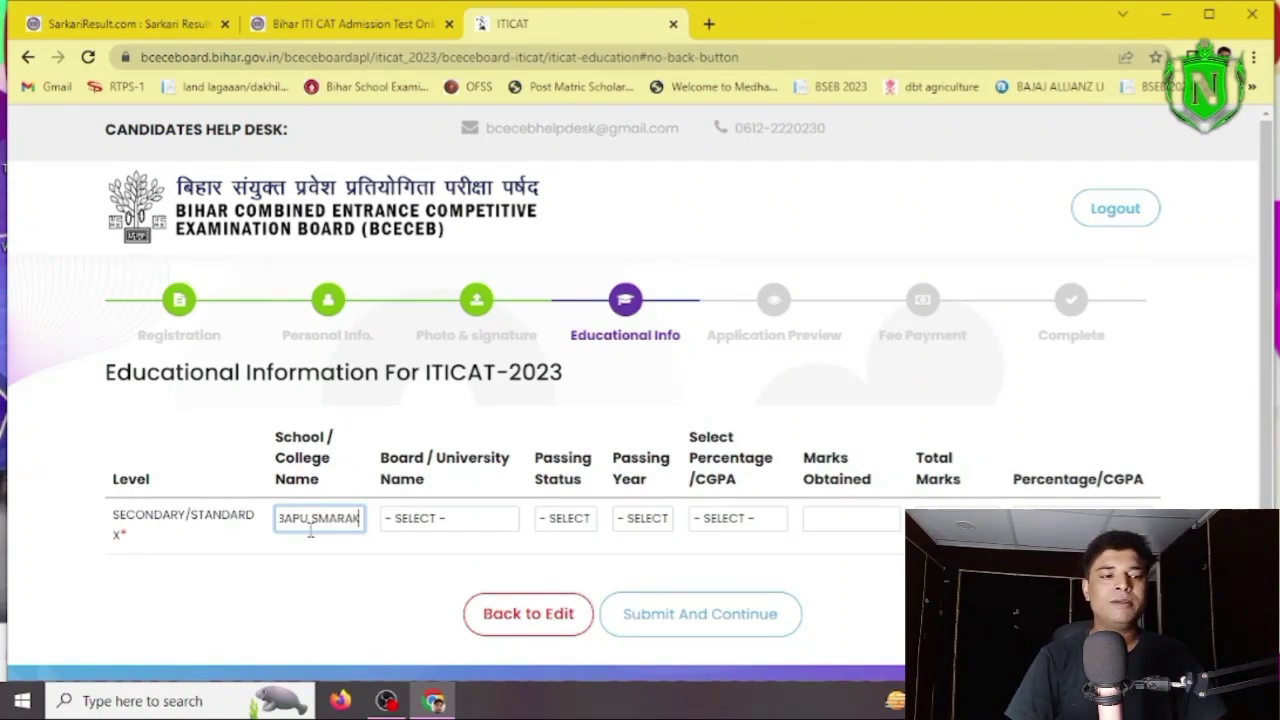
pyautogui.write(' HIGH')
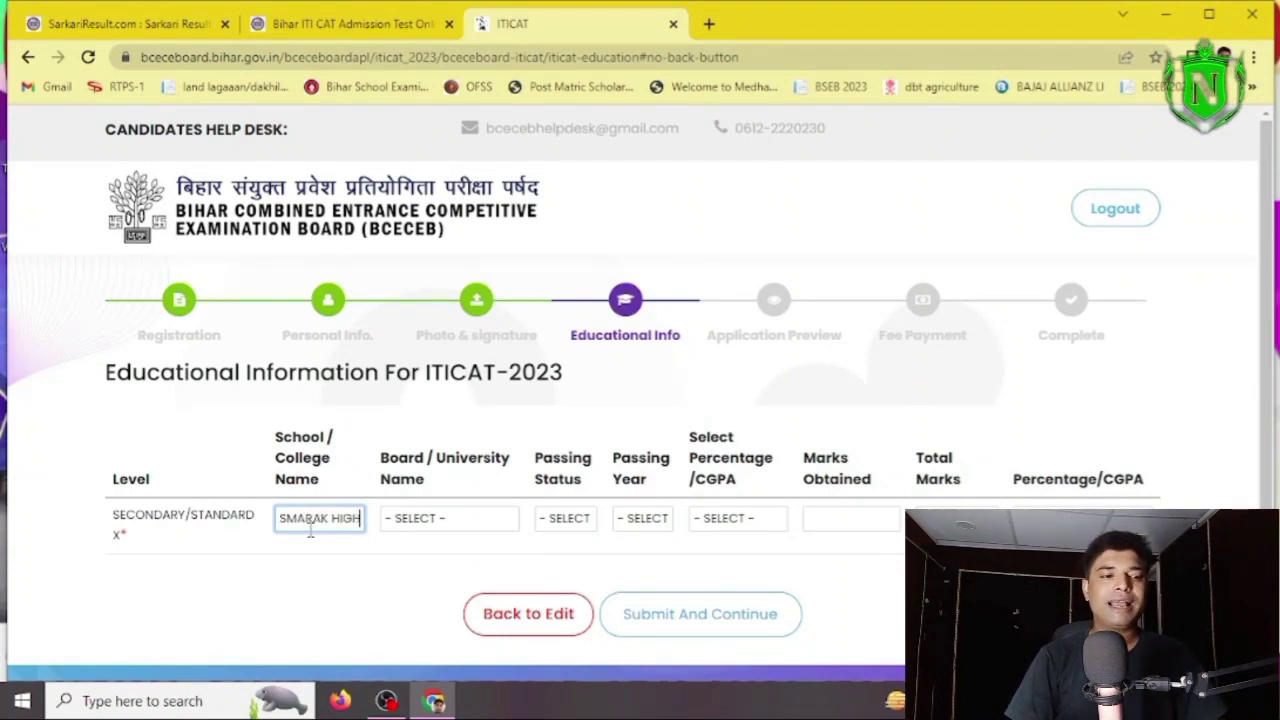
pyautogui.write(' SCHOOL')
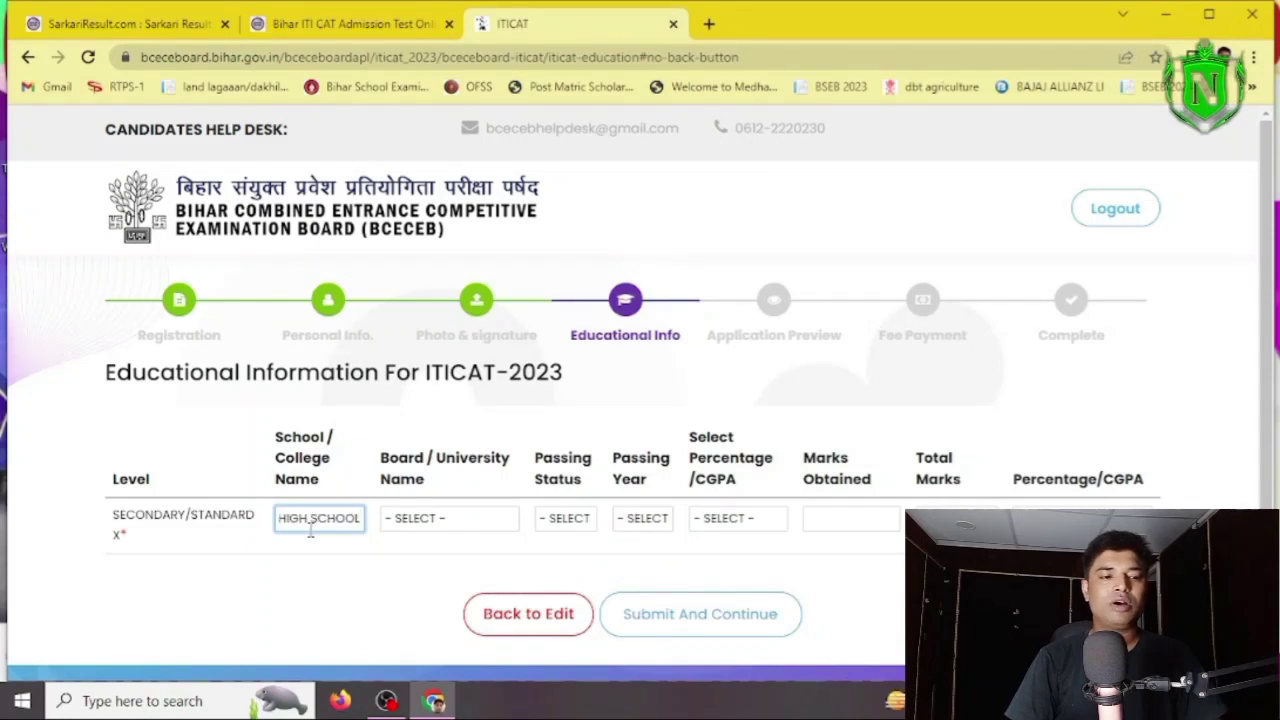
pyautogui.press('Tab')
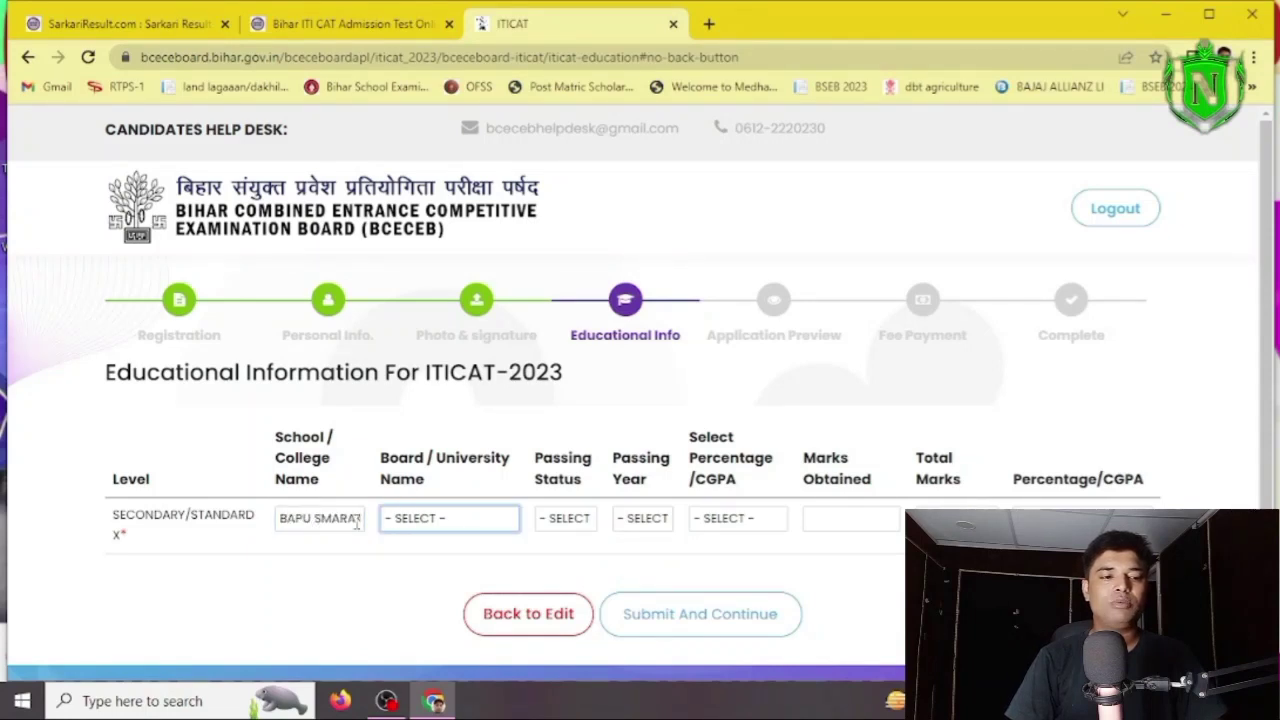
pyautogui.click(464, 527)
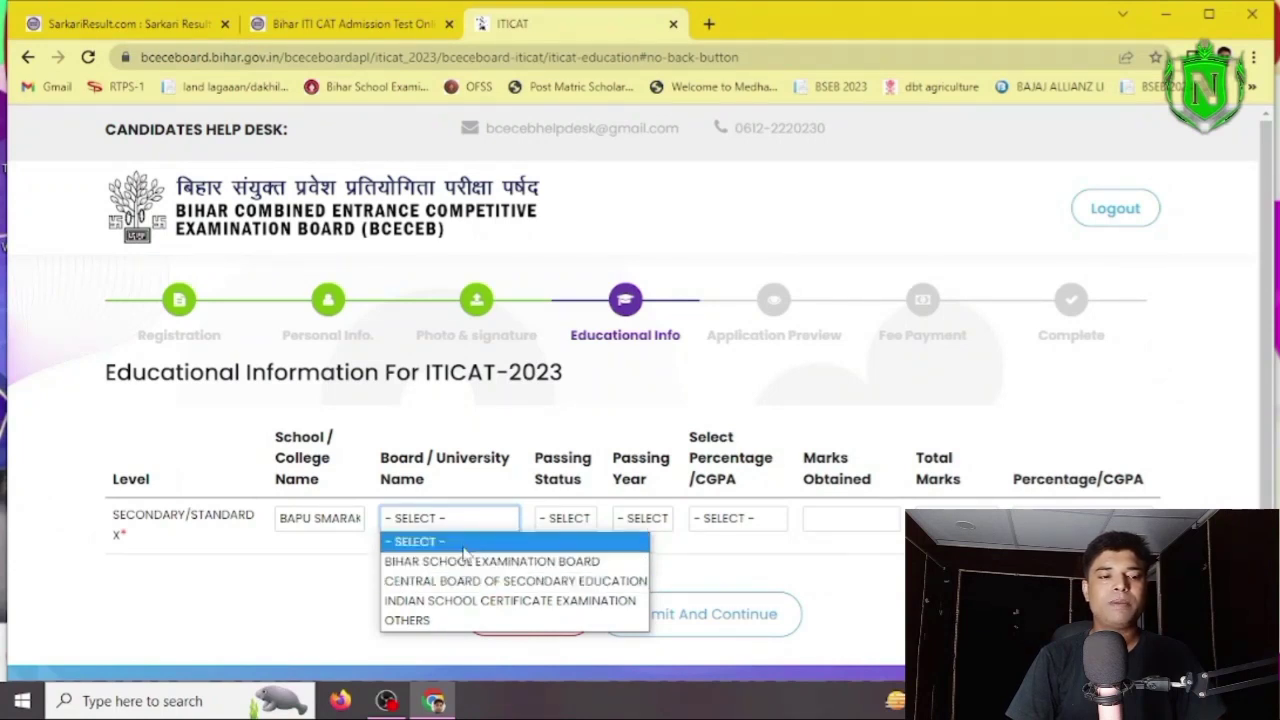
pyautogui.click(495, 568)
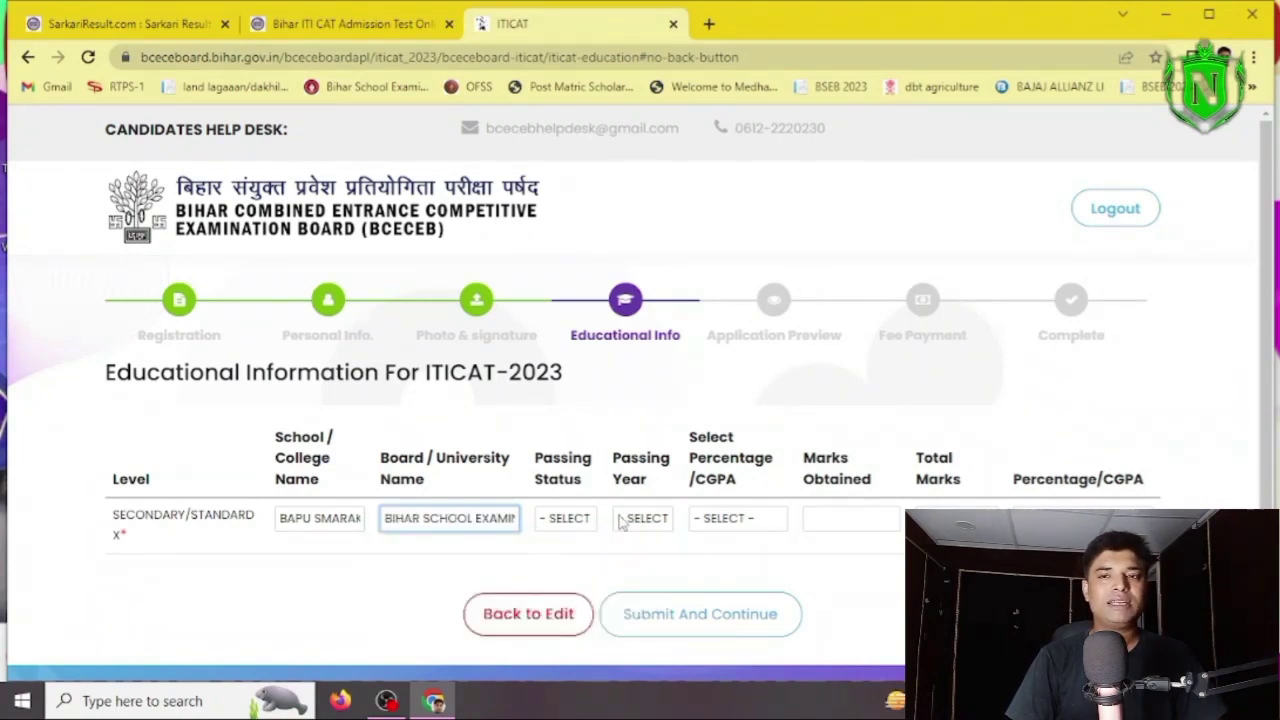
# - Mark the Secondary exam PASSED in 2023 on a percentage basis with 306 marks, and submit
pyautogui.click(578, 522)
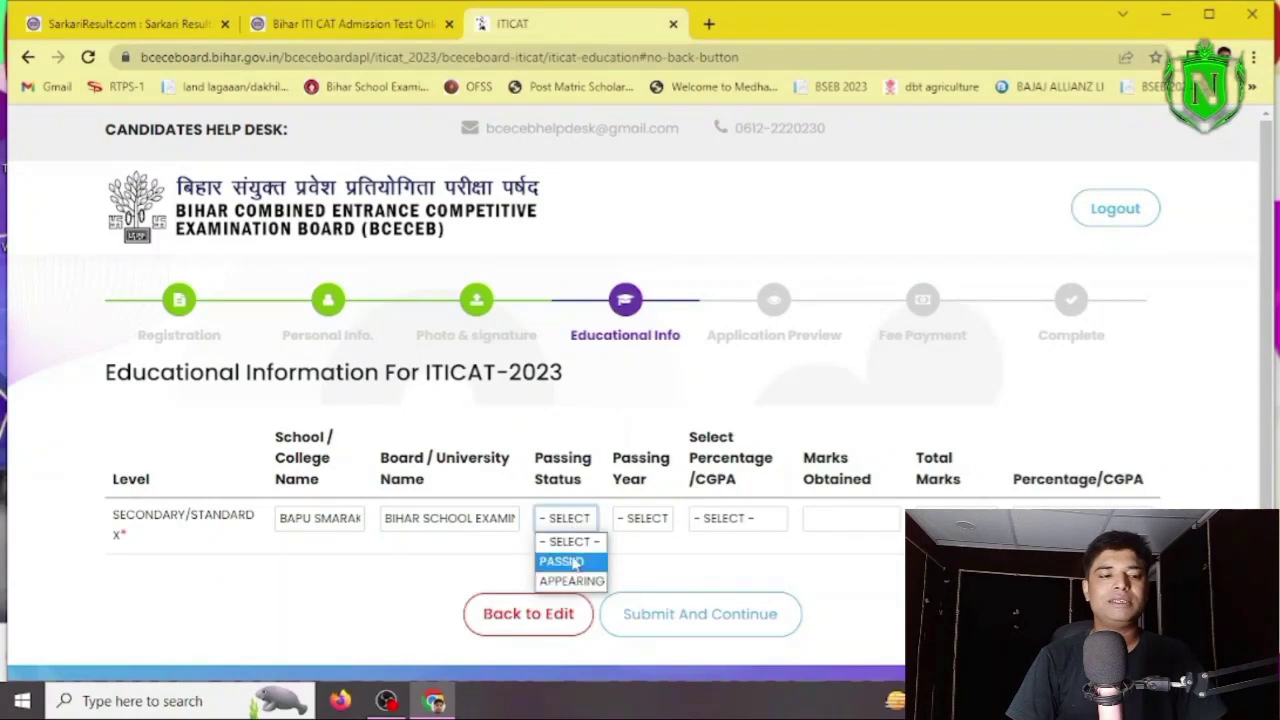
pyautogui.click(566, 561)
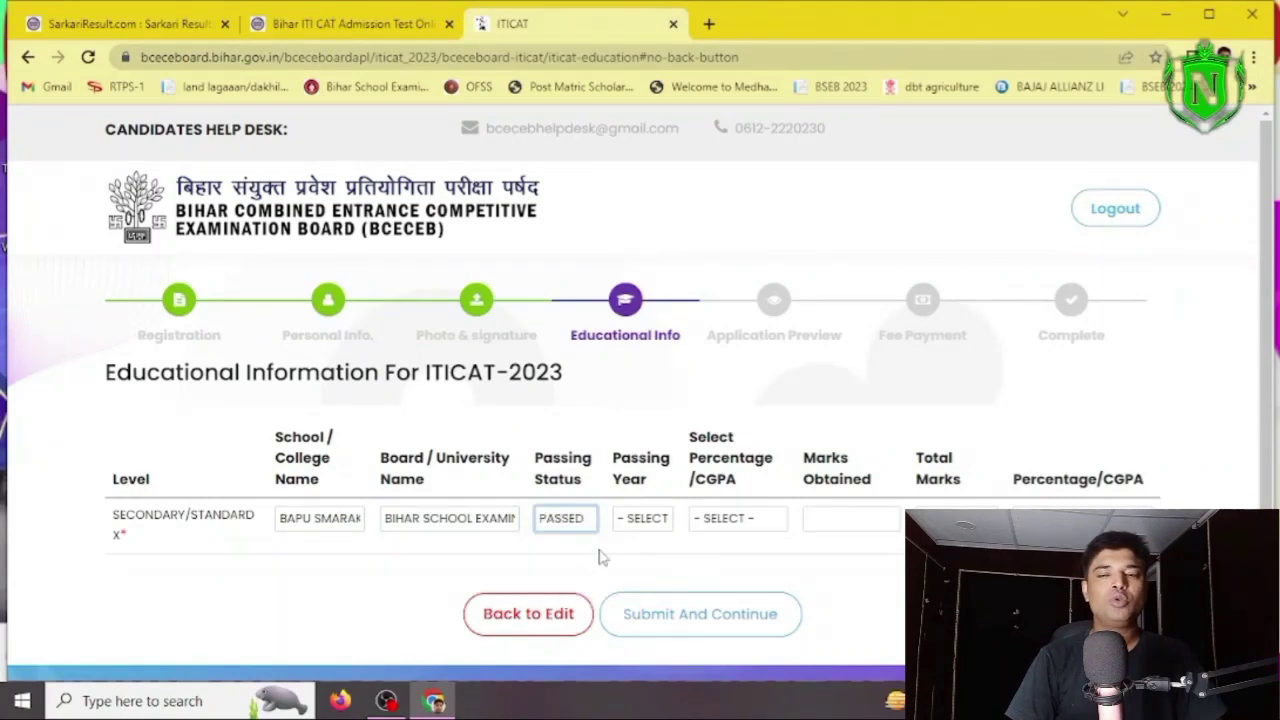
pyautogui.click(660, 522)
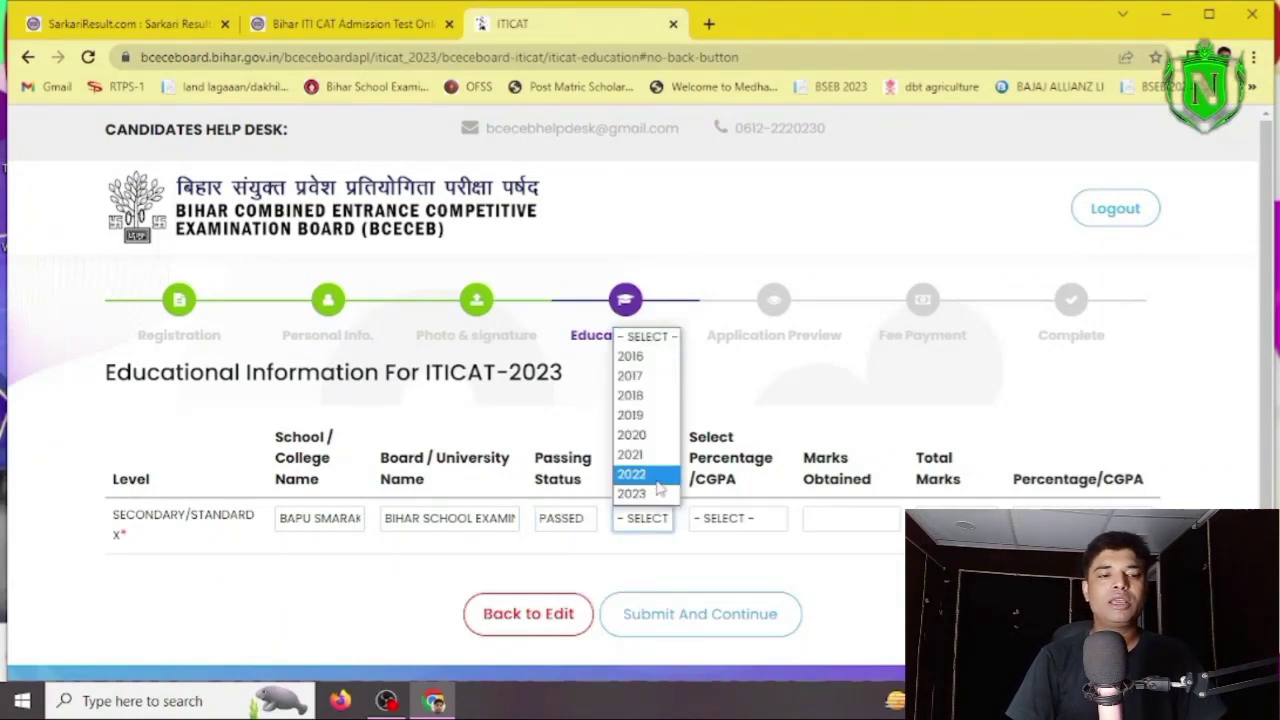
pyautogui.click(655, 494)
pyautogui.click(749, 528)
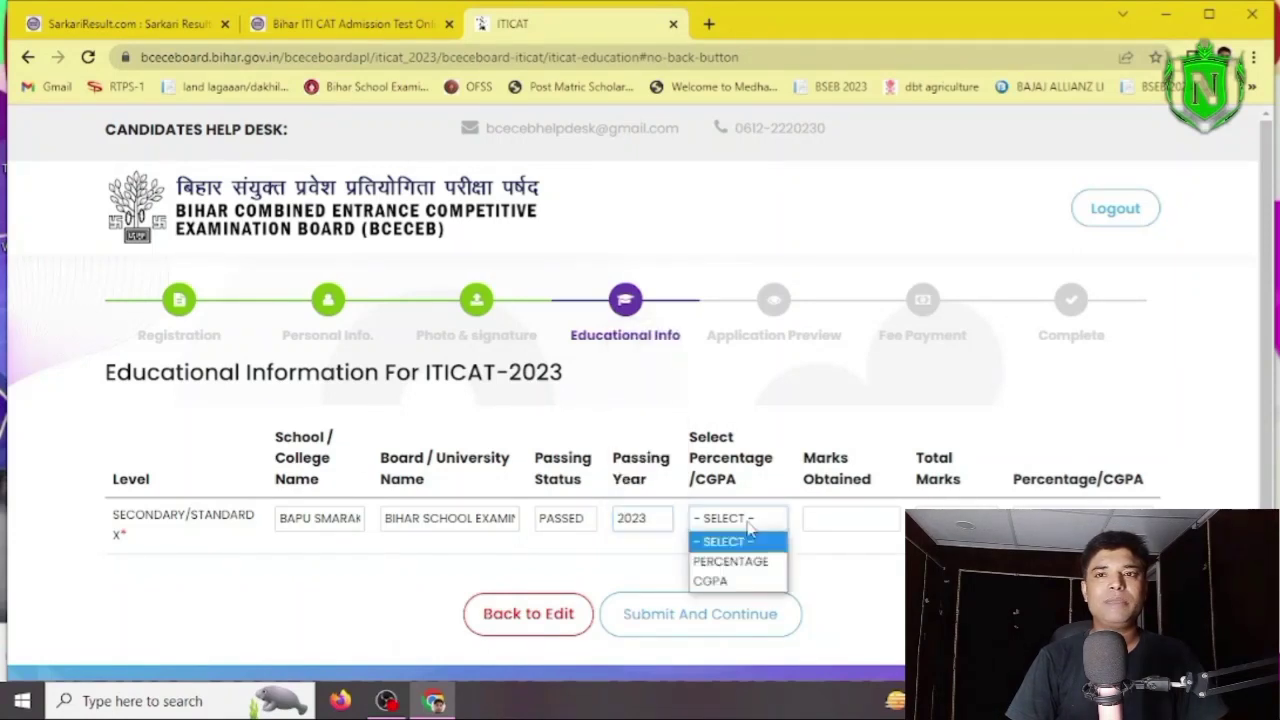
pyautogui.click(736, 564)
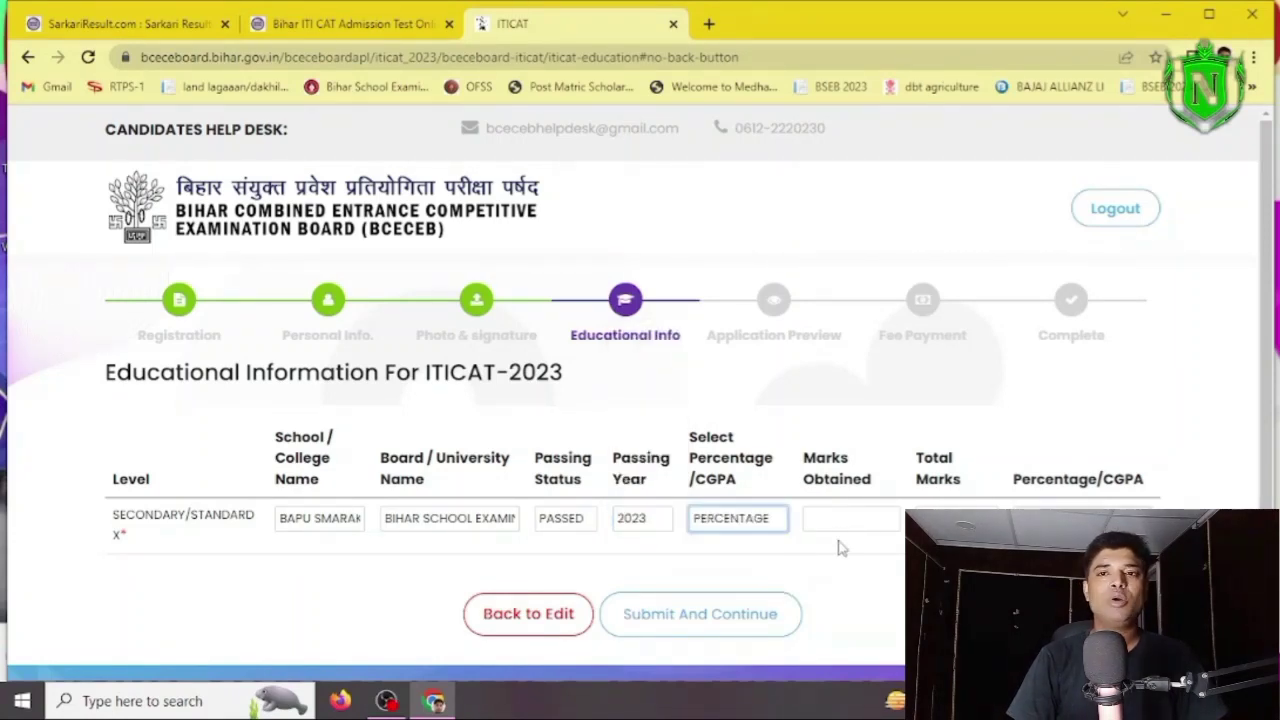
pyautogui.click(871, 522)
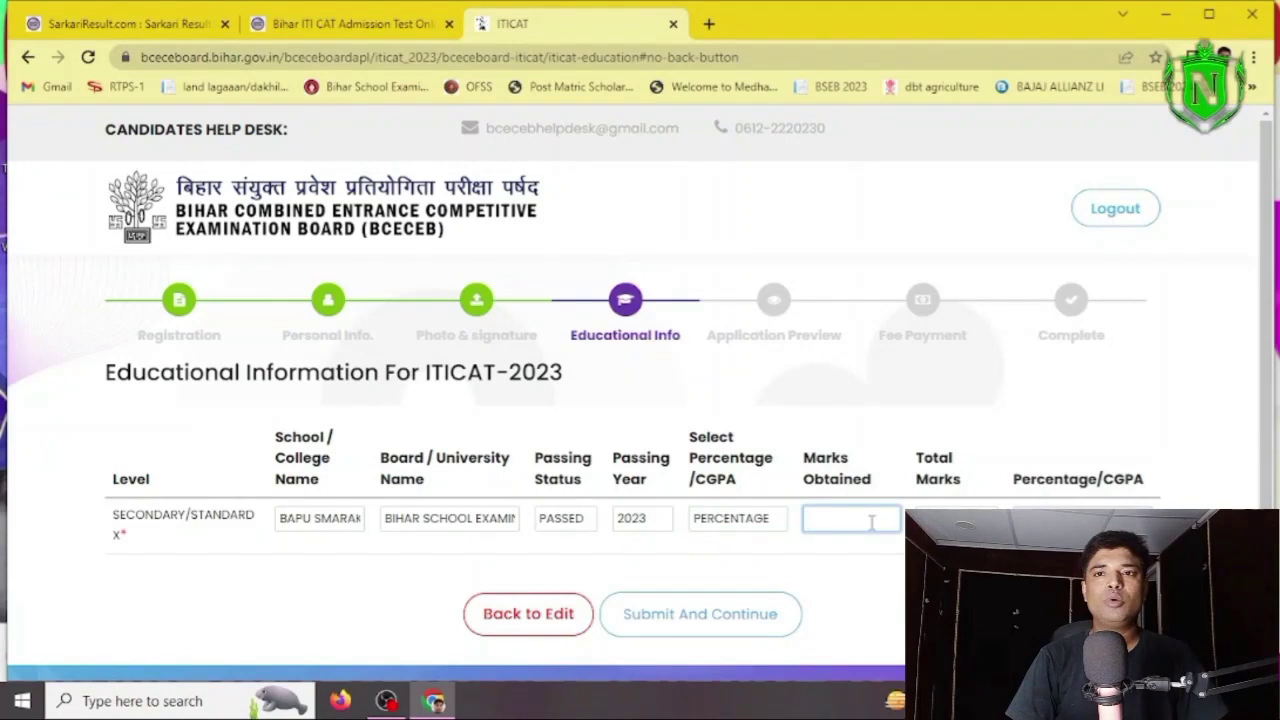
pyautogui.press('Tab')
pyautogui.press('Tab')
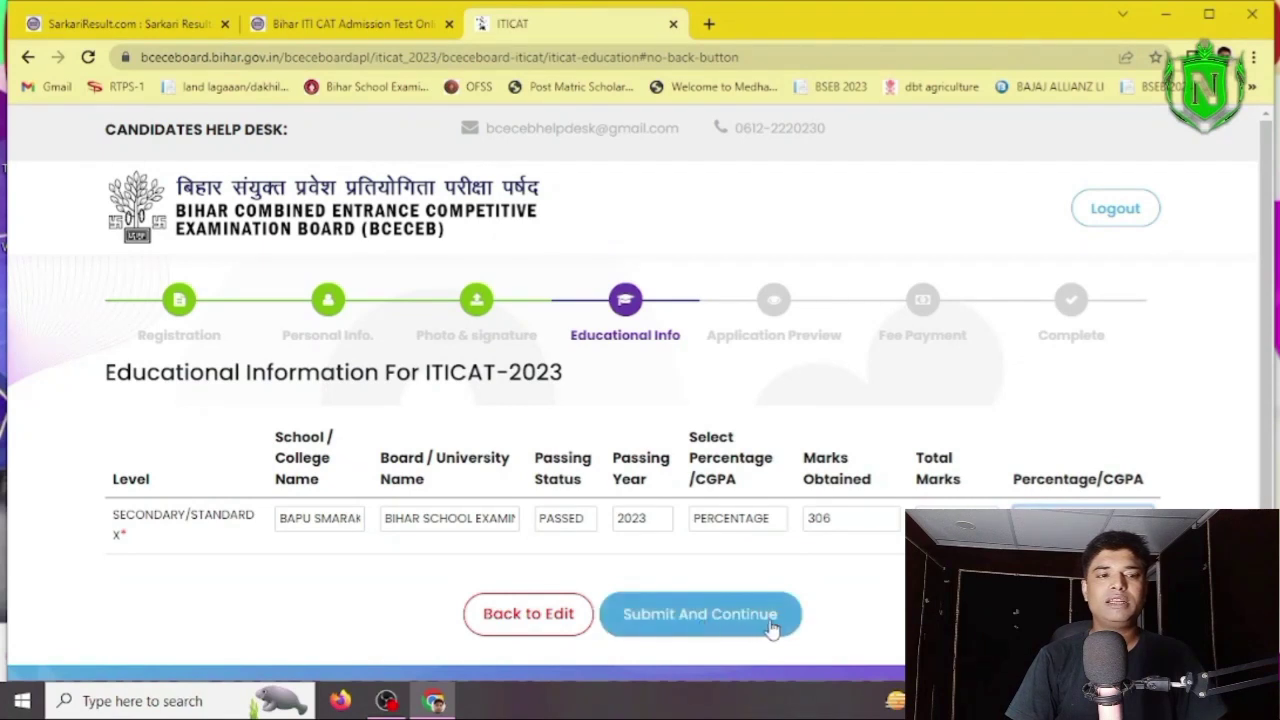
pyautogui.click(737, 624)
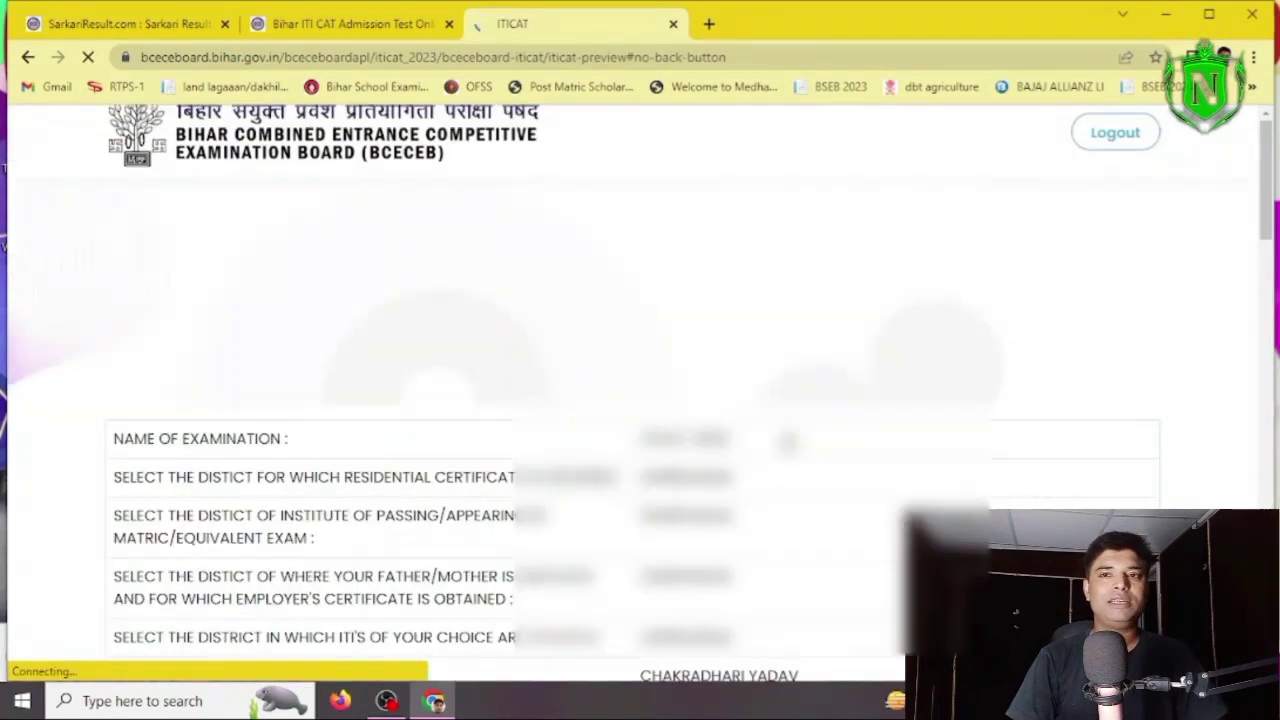
# - Scroll through the application preview and attempt Proceed To Payment
pyautogui.scroll(-2, 640, 410)
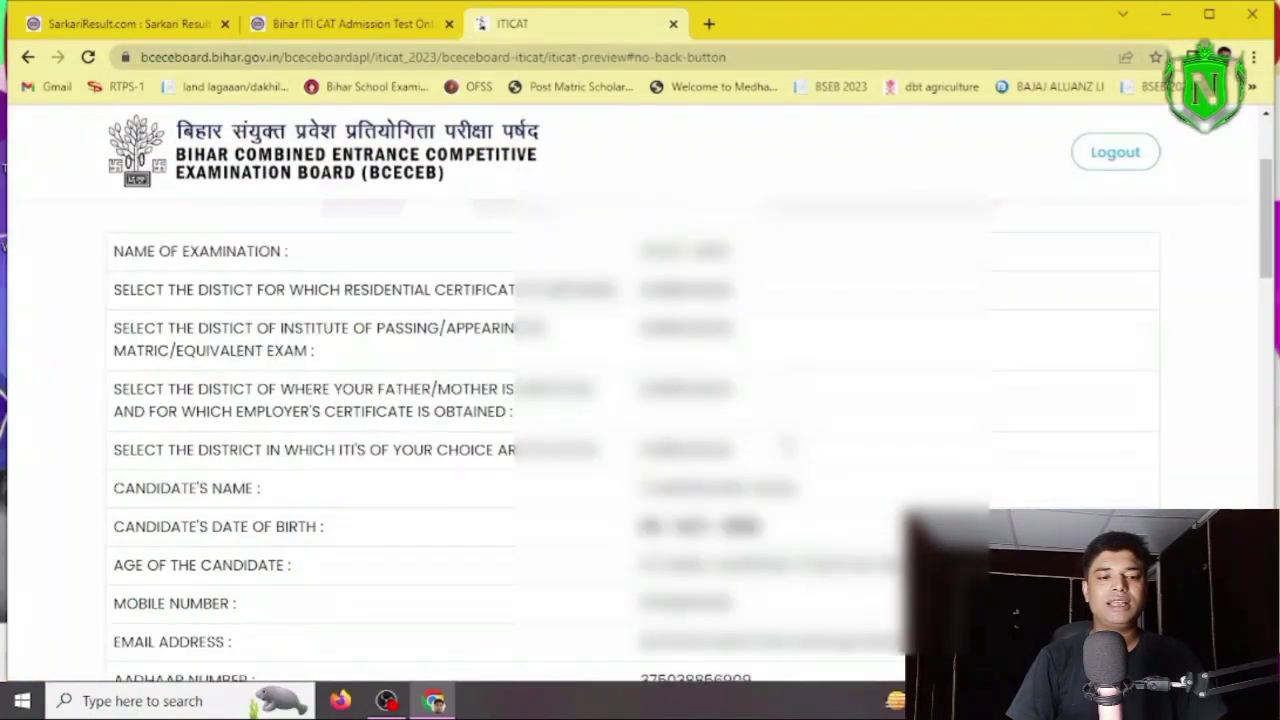
pyautogui.scroll(-1, 640, 410)
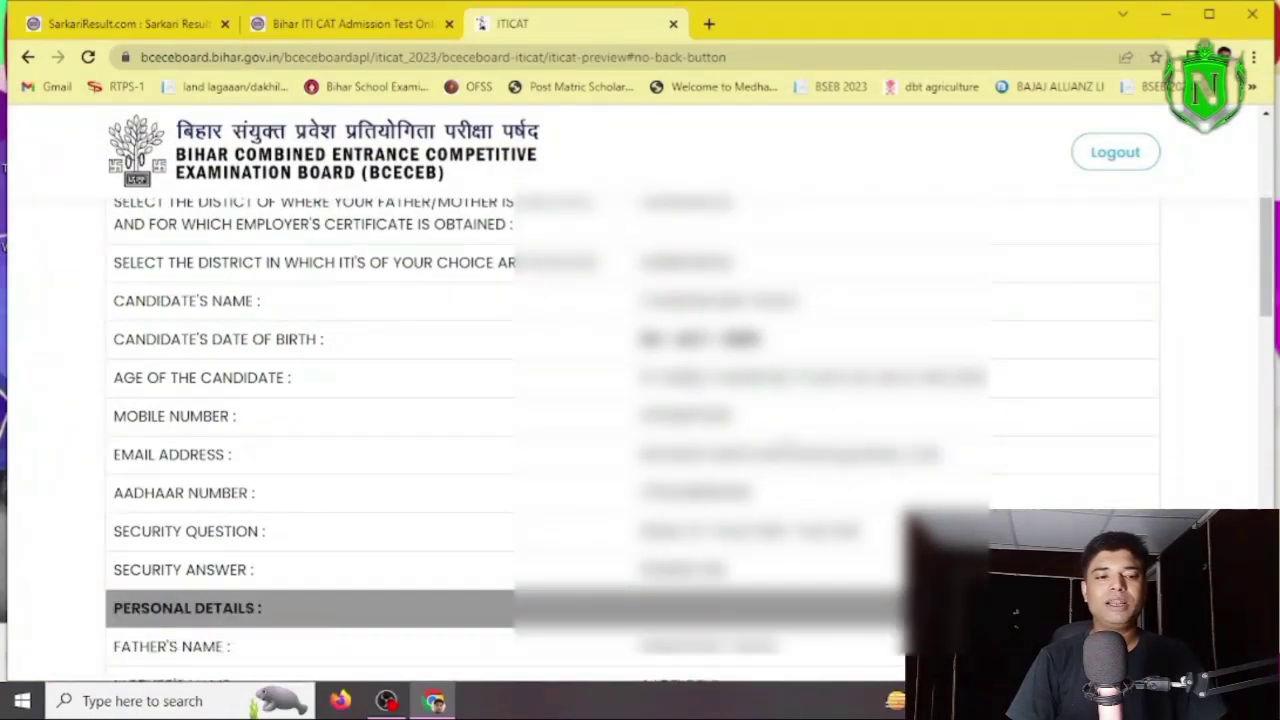
pyautogui.scroll(-2, 640, 410)
pyautogui.scroll(-3, 640, 410)
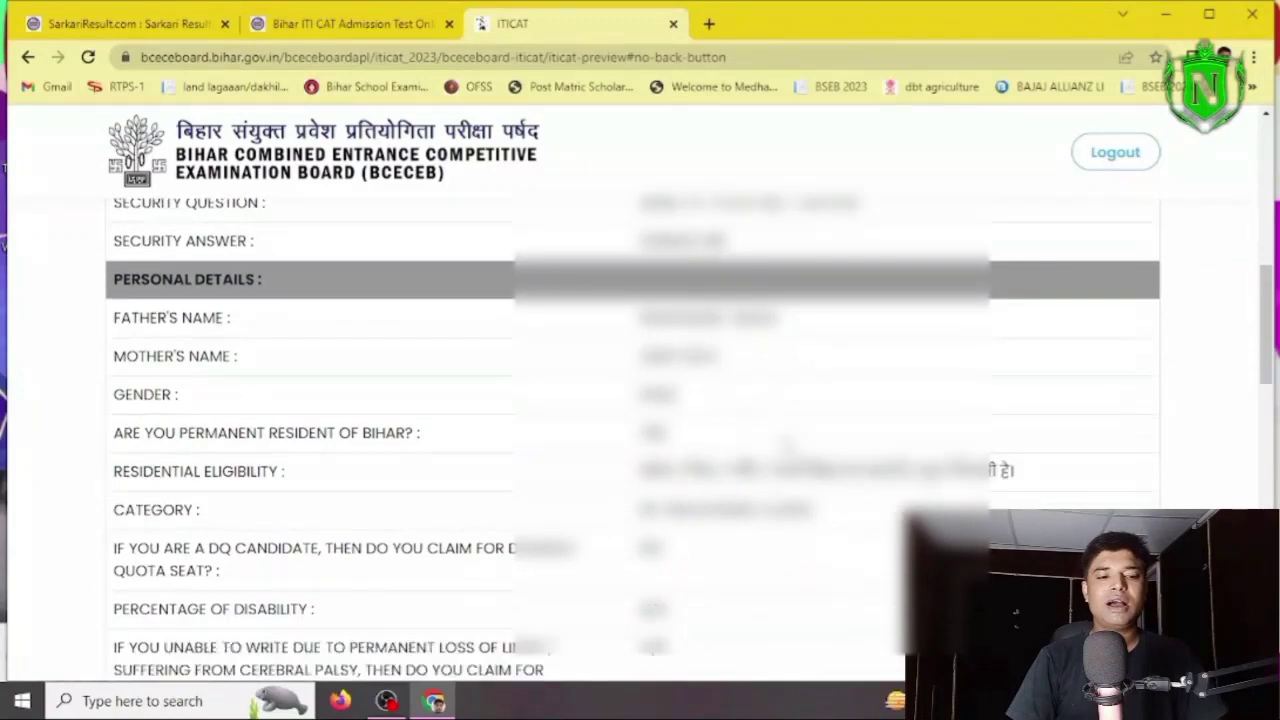
pyautogui.scroll(-3, 788, 445)
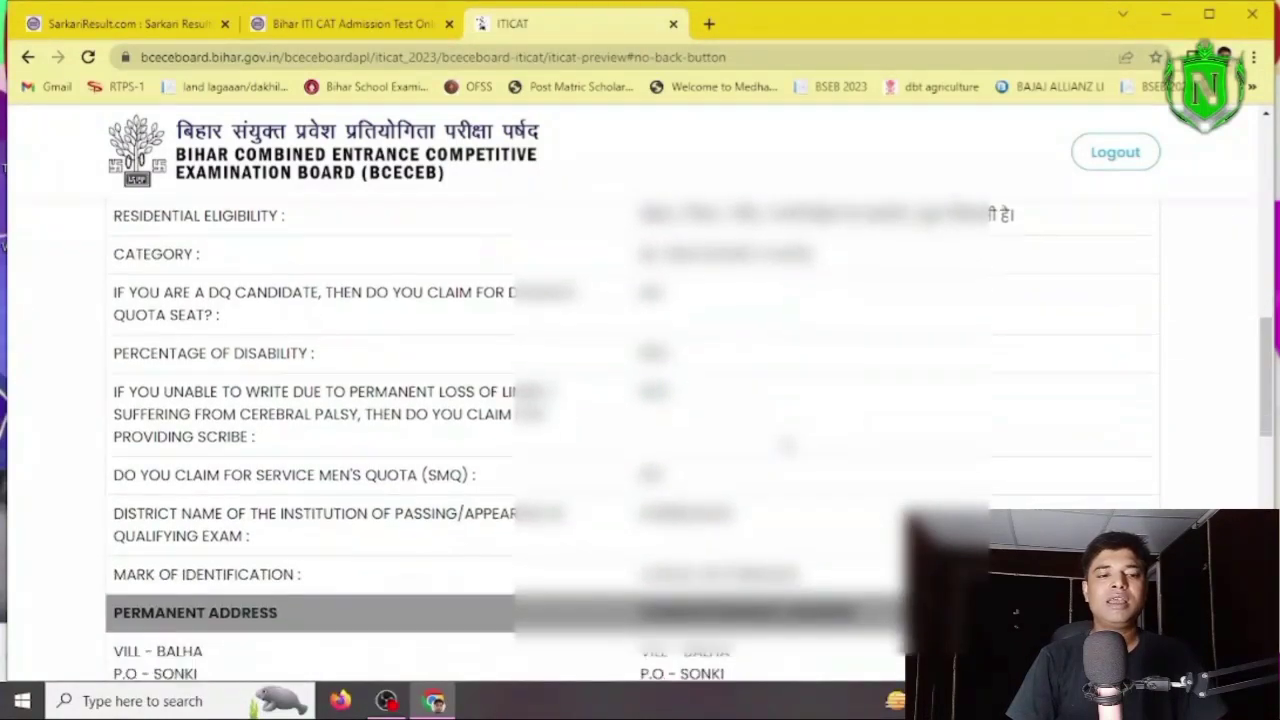
pyautogui.scroll(-4, 640, 440)
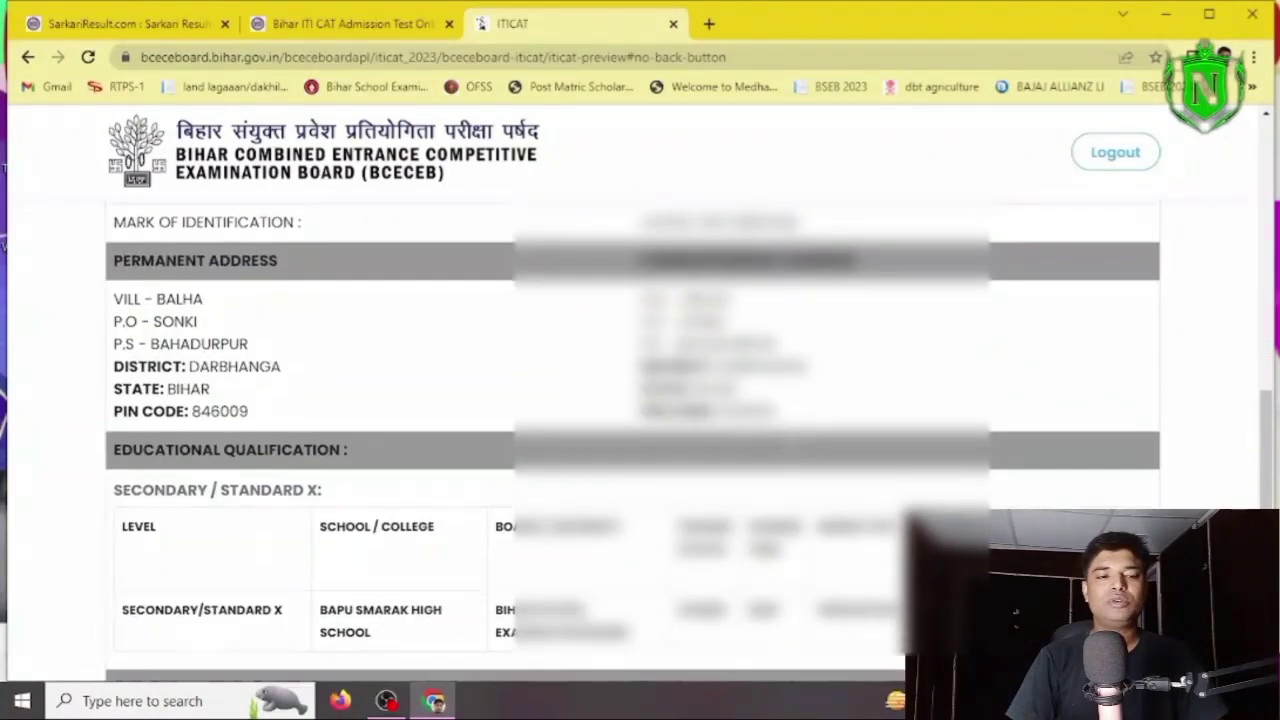
pyautogui.scroll(-5, 788, 445)
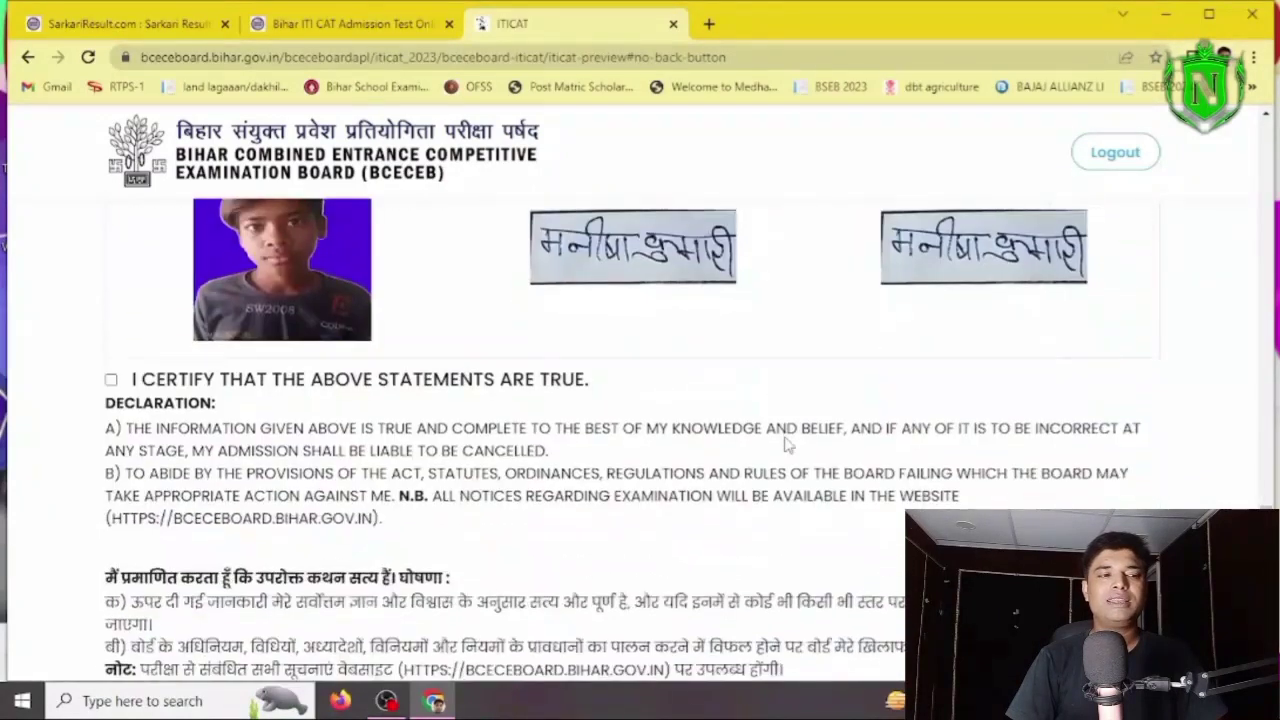
pyautogui.scroll(-1, 788, 445)
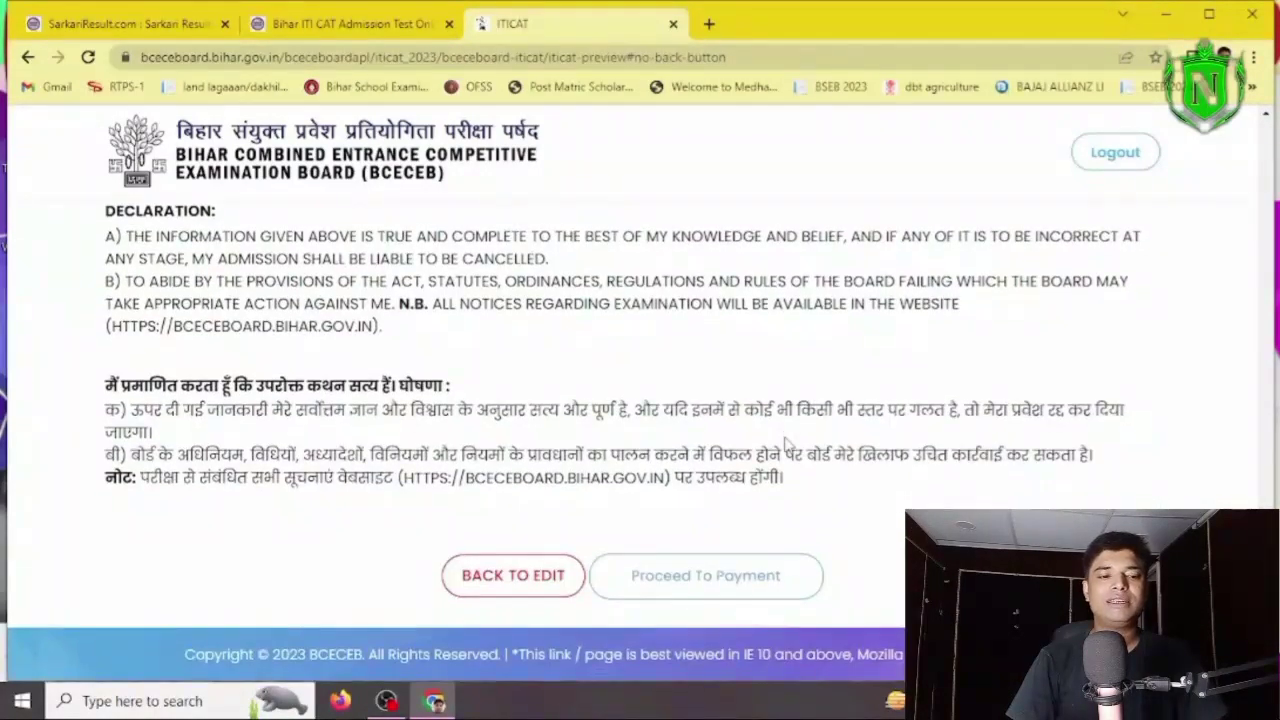
pyautogui.click(737, 587)
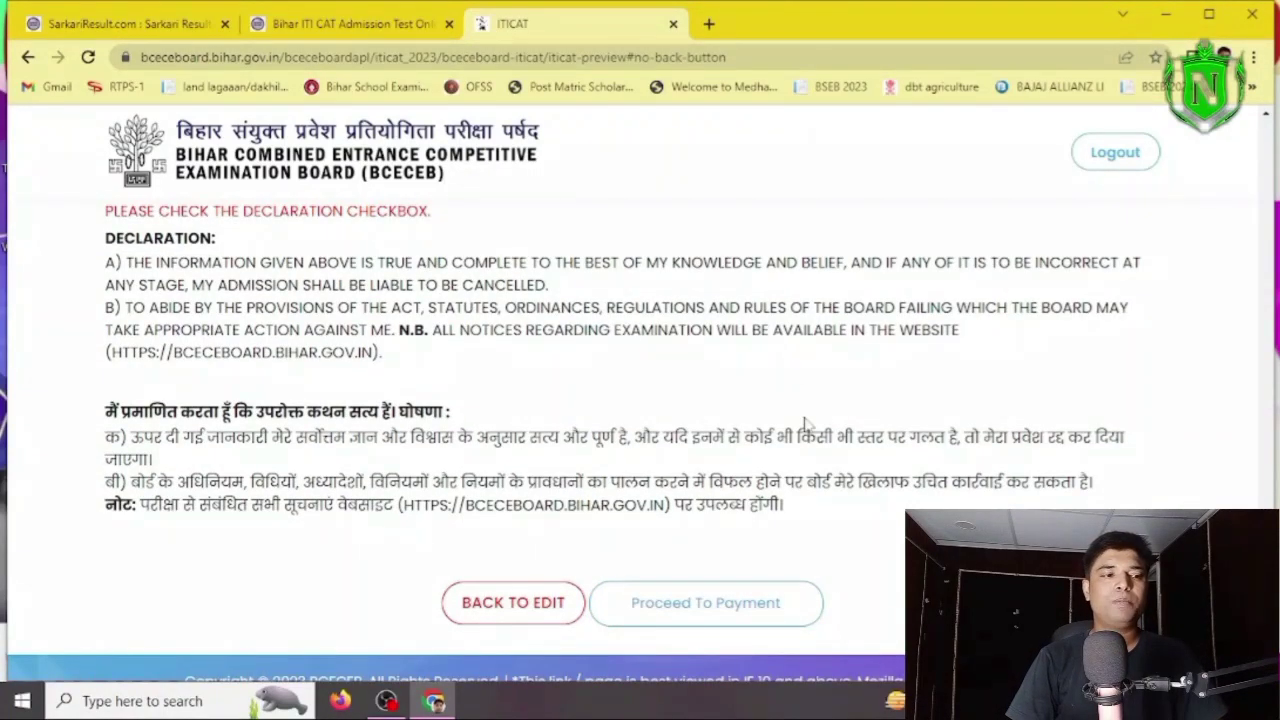
# - Tick 'I certify that the above statements are true' and proceed to payment
pyautogui.scroll(1, 424, 312)
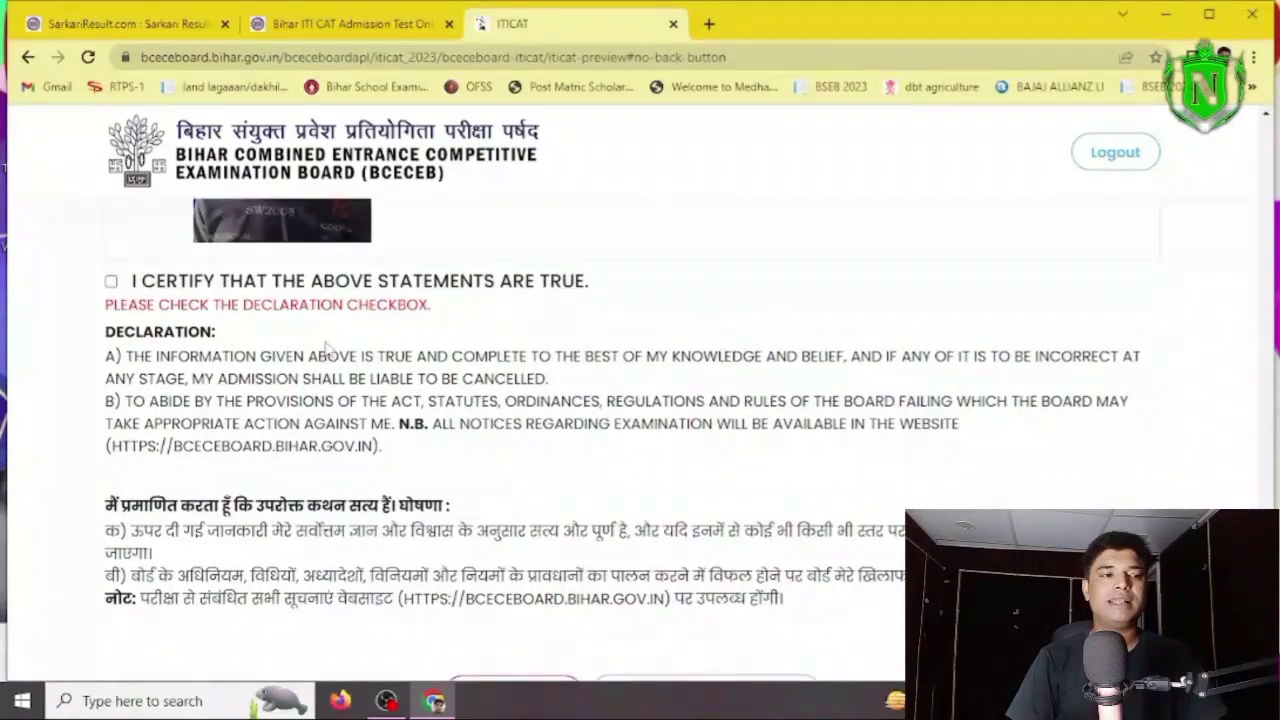
pyautogui.click(111, 282)
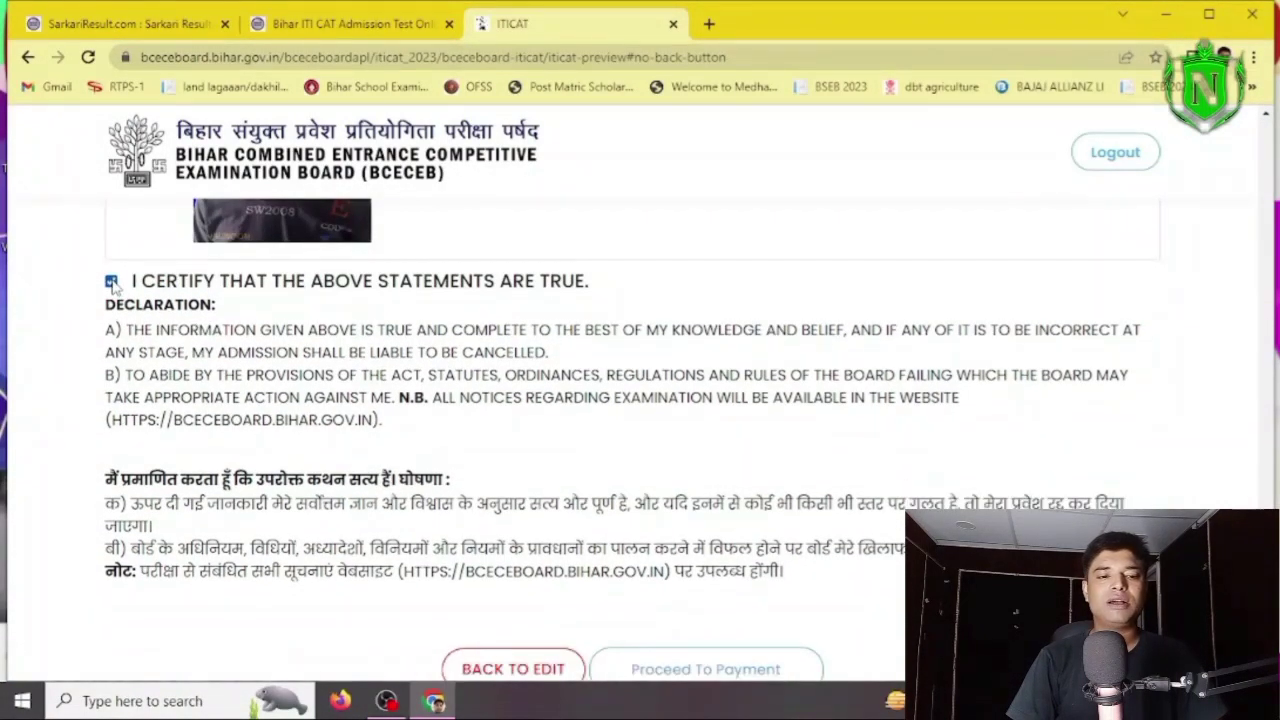
pyautogui.scroll(-1, 730, 503)
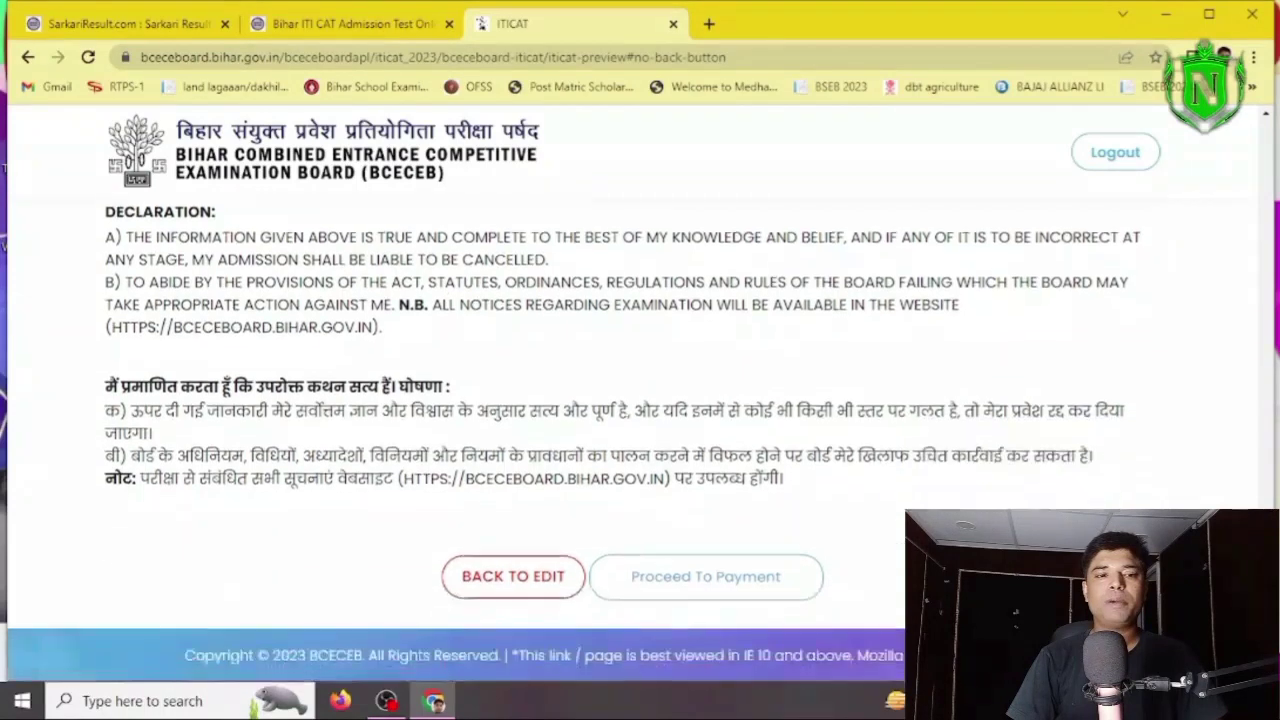
pyautogui.click(708, 578)
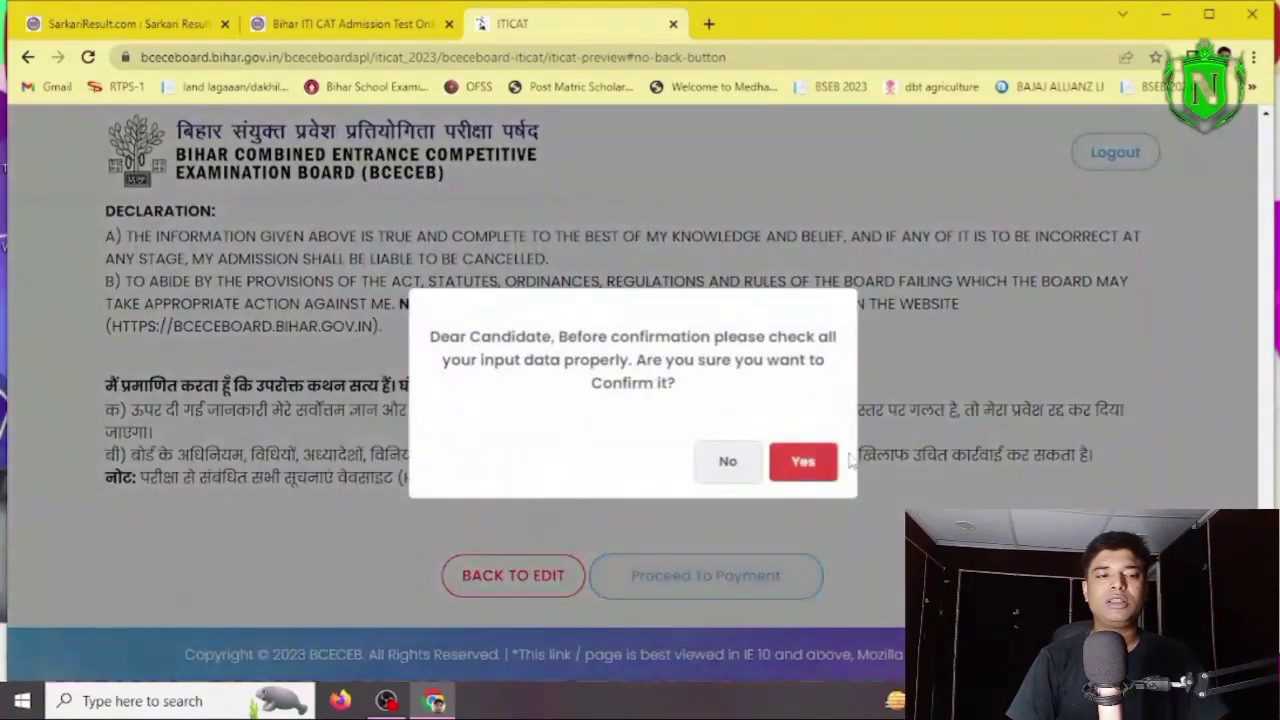
# - Answer Yes to confirm the entered application data is correct
pyautogui.click(810, 465)
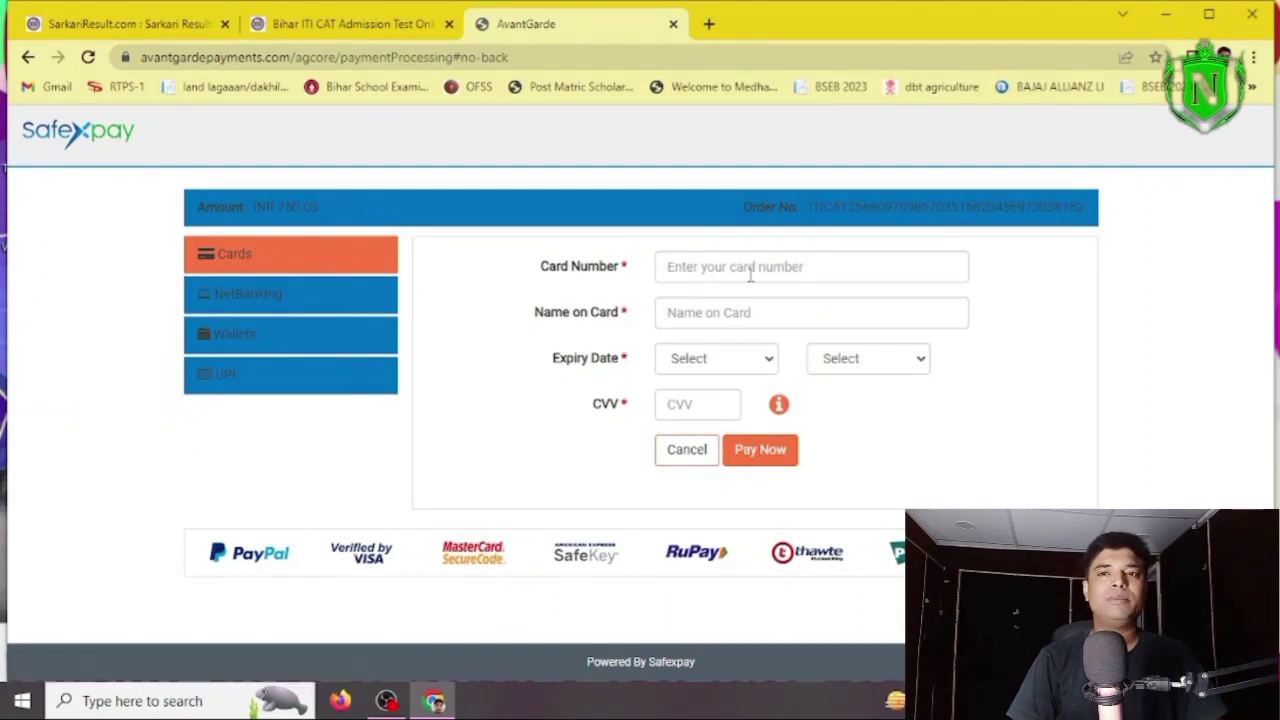
# - Look over the card expiry month and year choices without selecting any
pyautogui.click(721, 359)
pyautogui.click(730, 366)
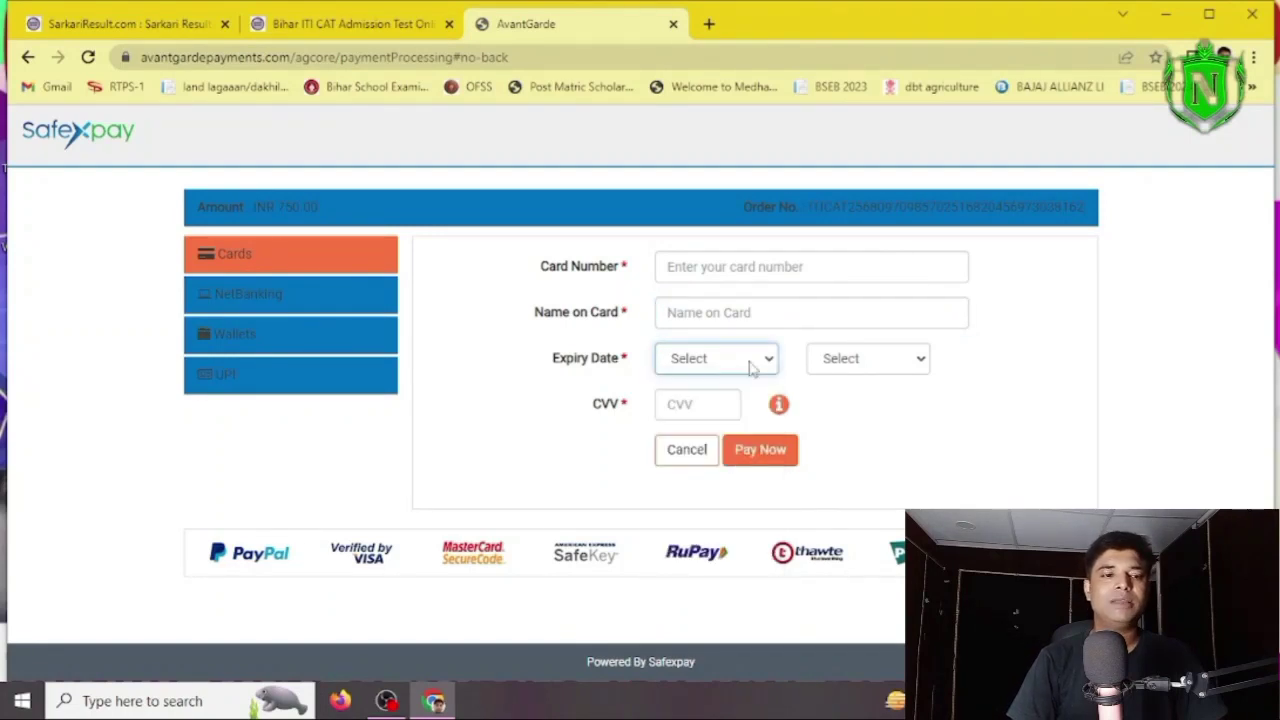
pyautogui.click(886, 371)
pyautogui.click(886, 371)
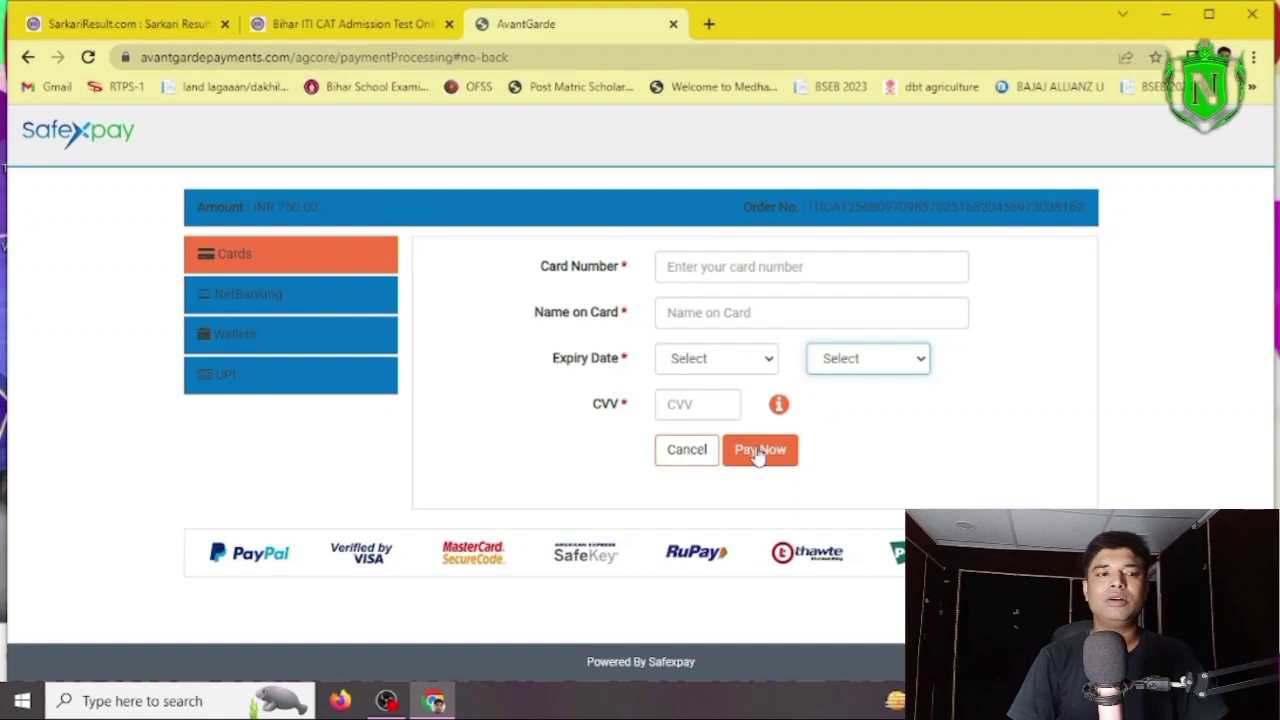
# - Switch the payment method to UPI, select Payer Virtual Address, then minimize the browser
pyautogui.click(240, 383)
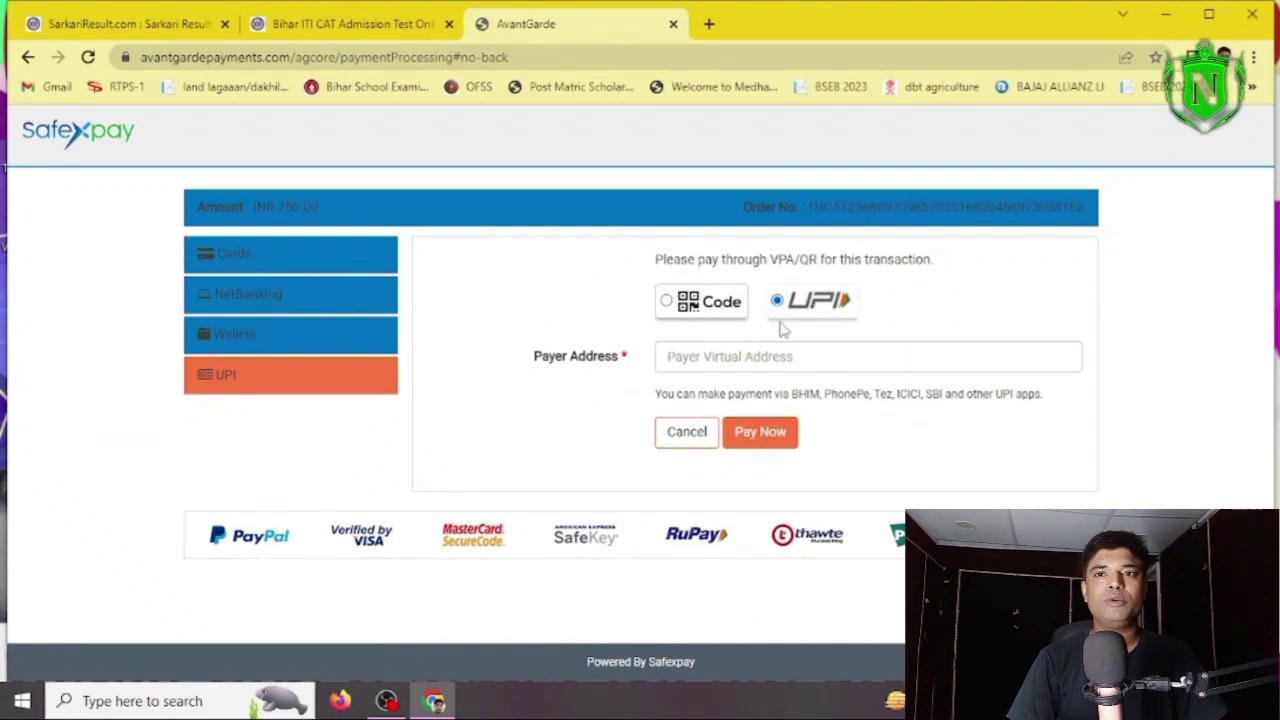
pyautogui.click(710, 354)
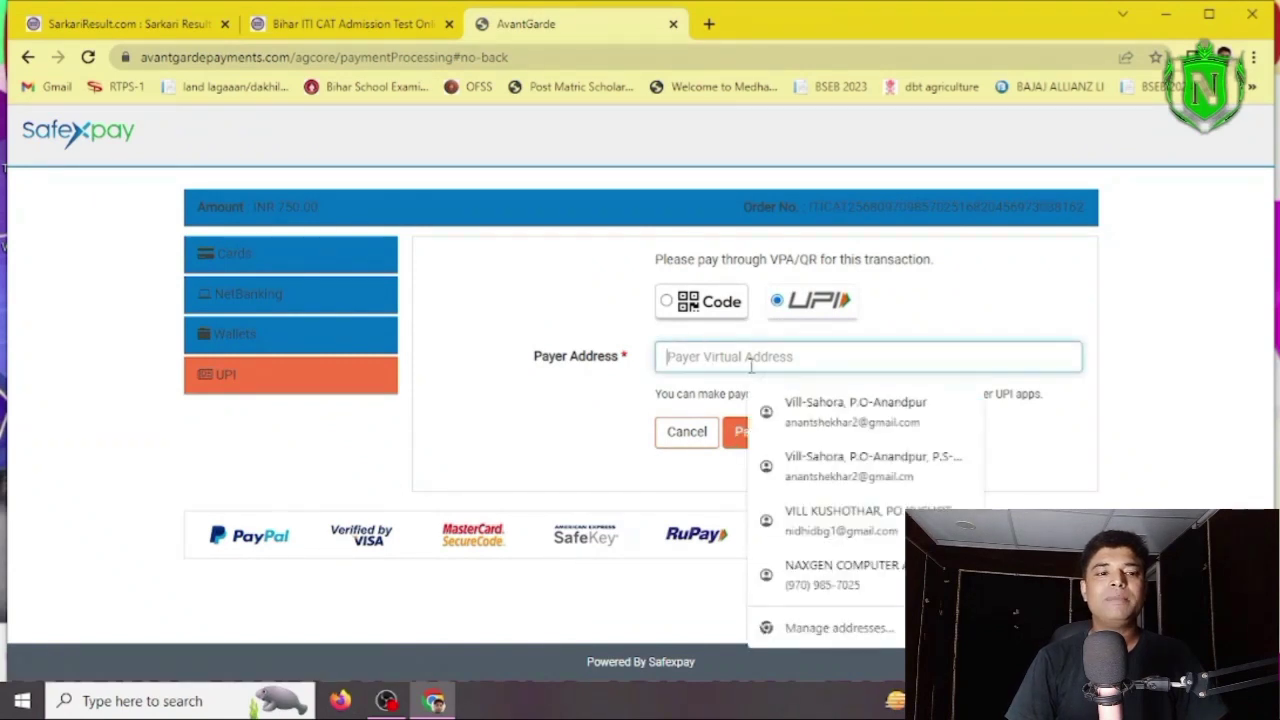
pyautogui.click(592, 438)
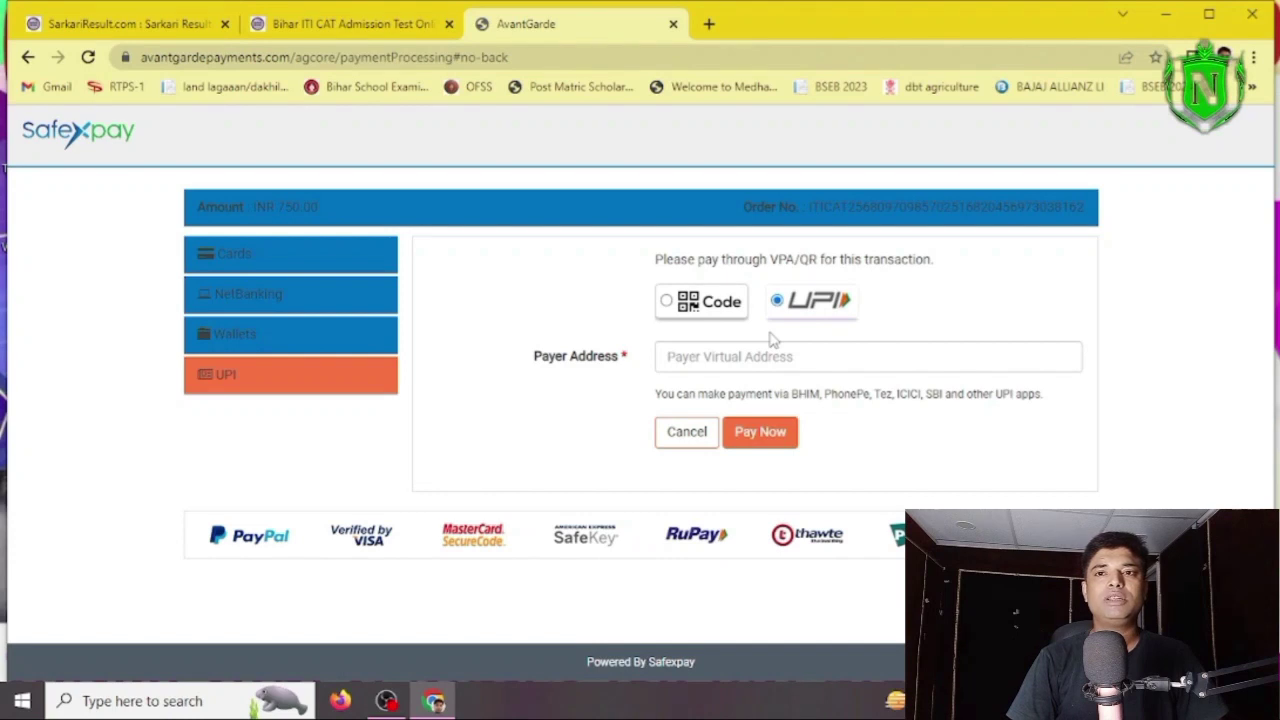
pyautogui.click(1167, 15)
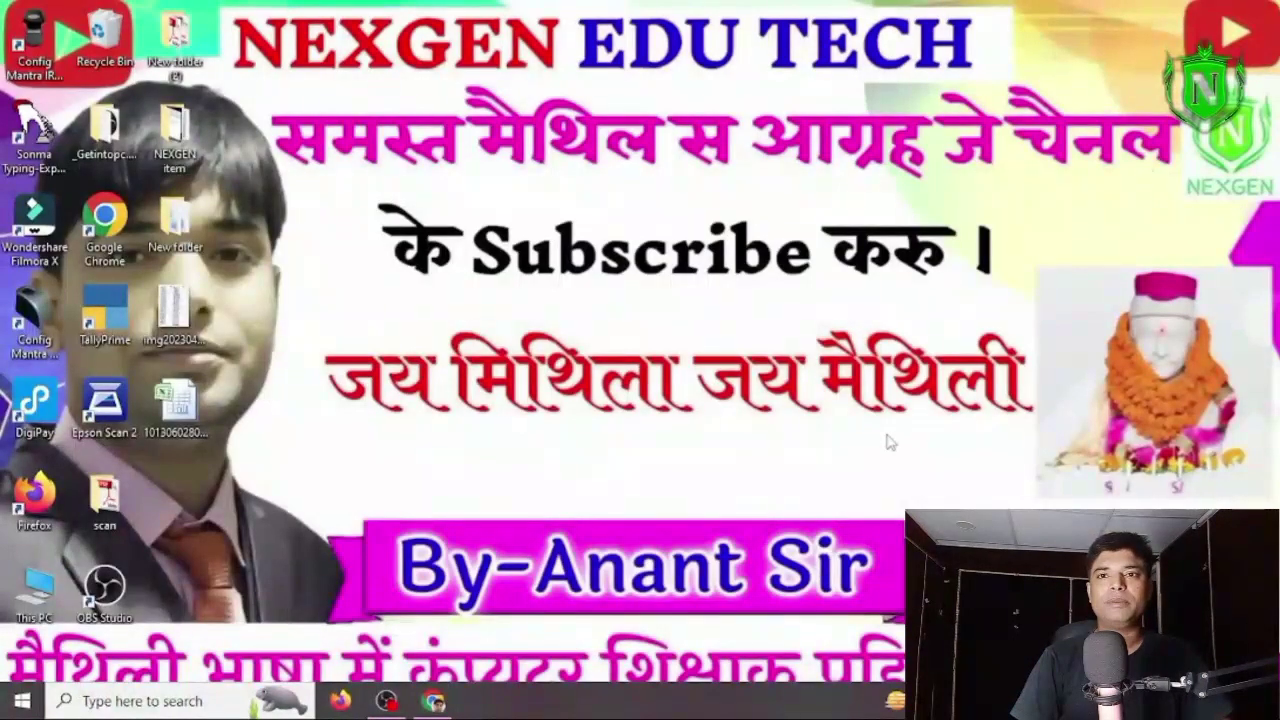